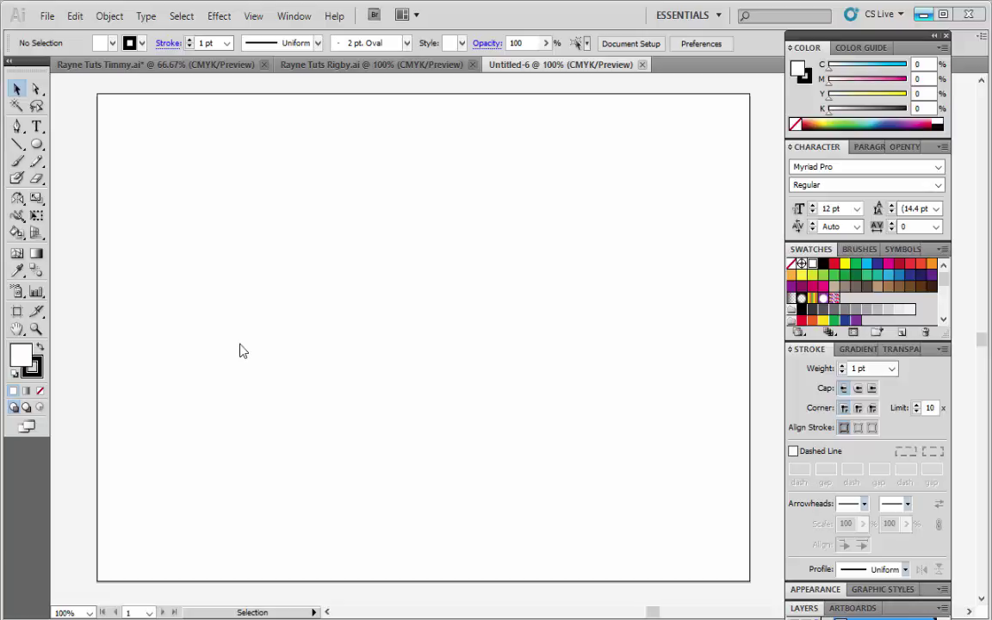
# Return to the blank Untitled-6 document and place DeeDee.jpg from Downloads.
pyautogui.click(386, 64)
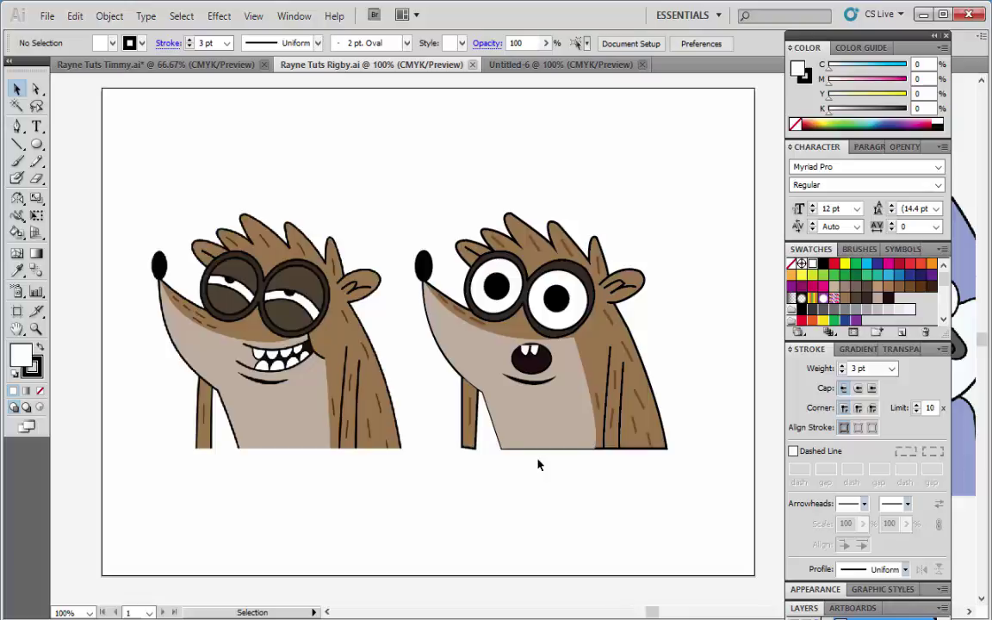
pyautogui.click(583, 67)
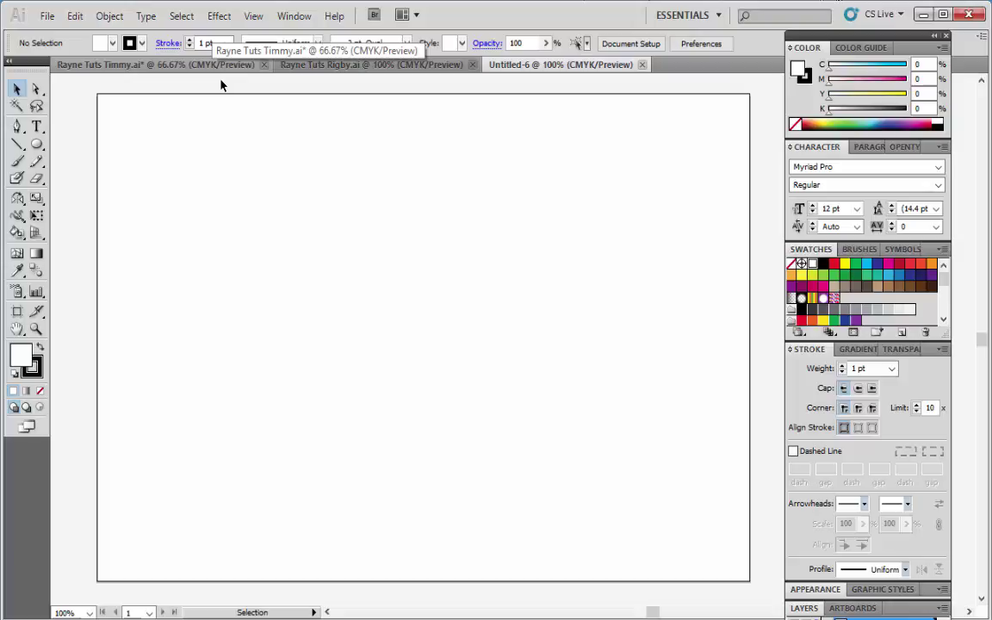
pyautogui.click(47, 15)
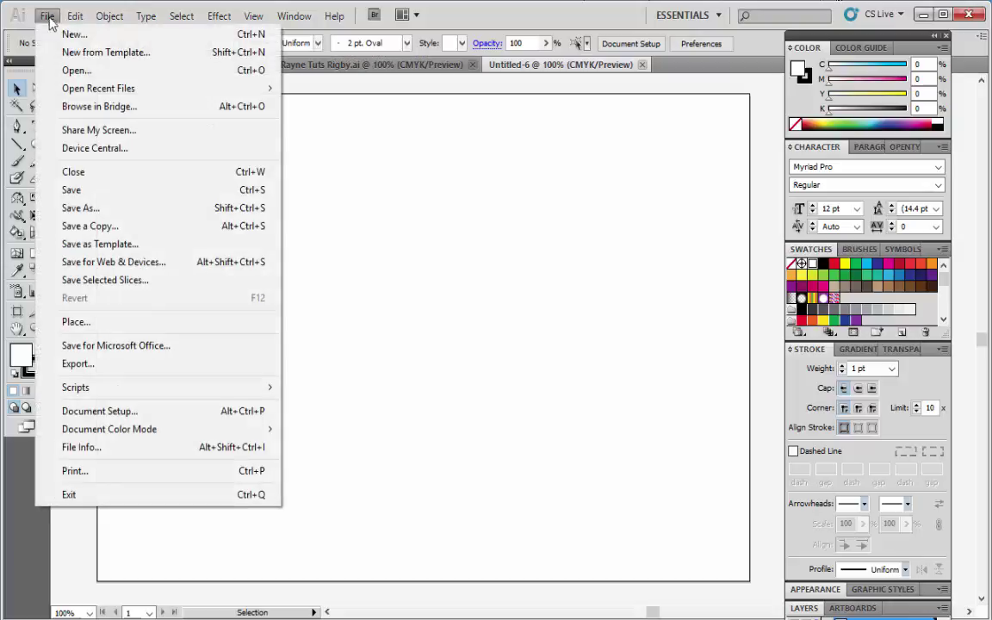
pyautogui.click(108, 323)
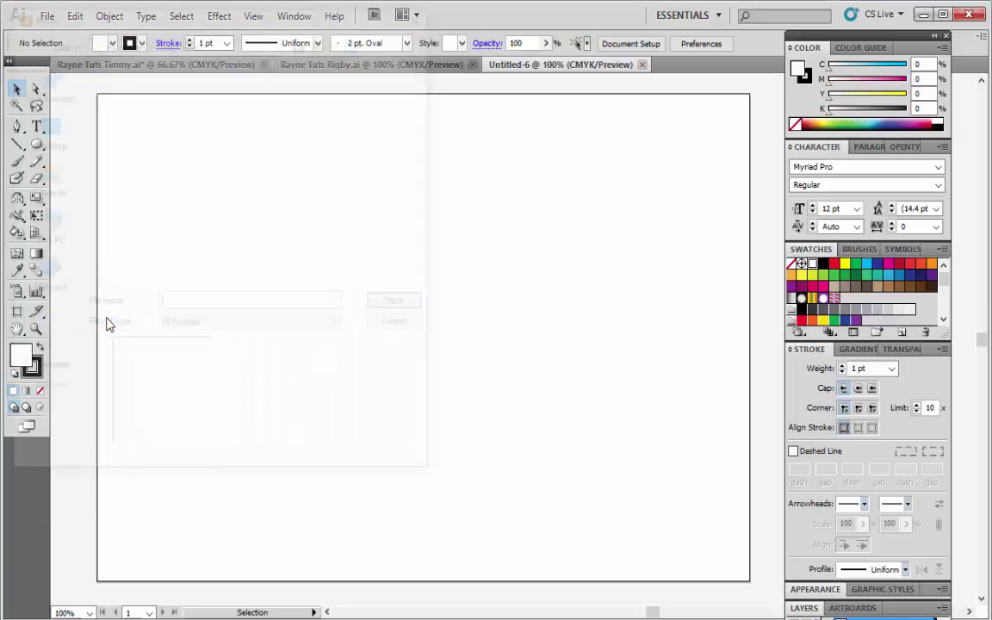
pyautogui.click(44, 77)
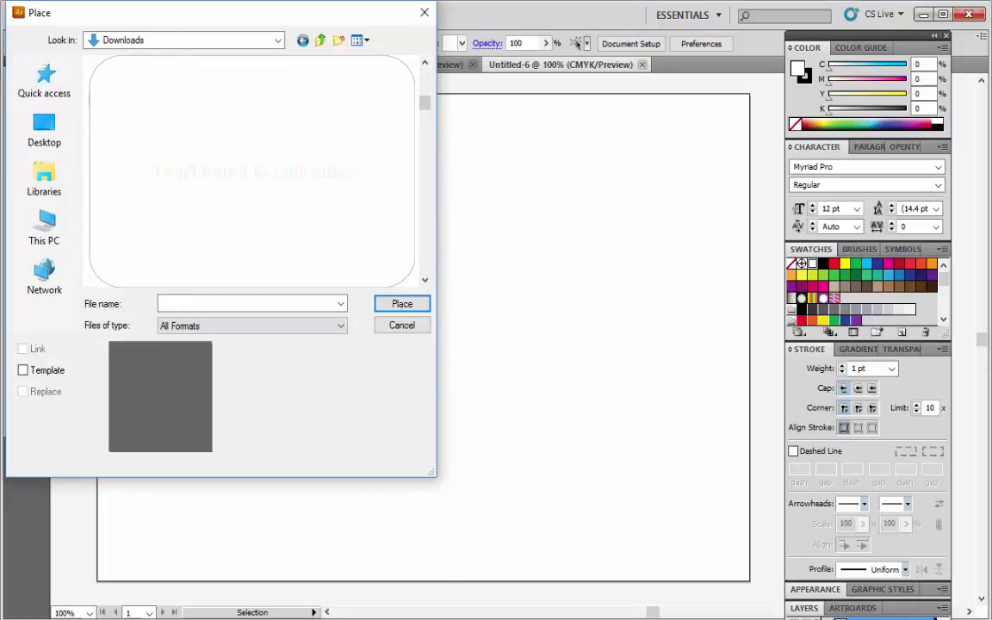
pyautogui.click(134, 102)
pyautogui.click(396, 303)
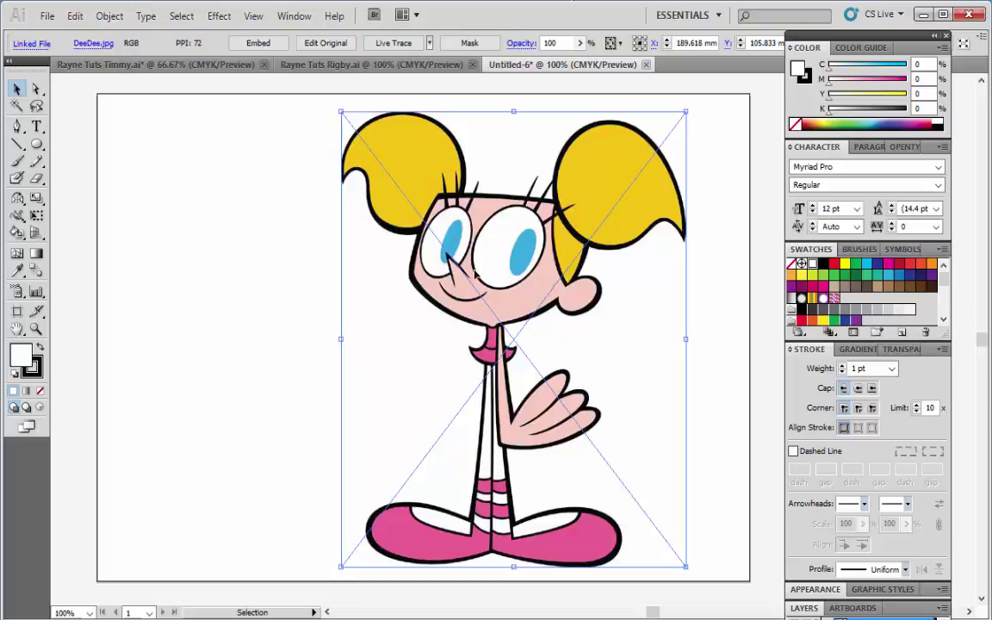
# Move the DeeDee image toward the centre of the artboard and deselect it.
pyautogui.moveTo(478, 269)
pyautogui.mouseDown()
pyautogui.moveTo(252, 273)
pyautogui.moveTo(260, 268)
pyautogui.mouseUp()
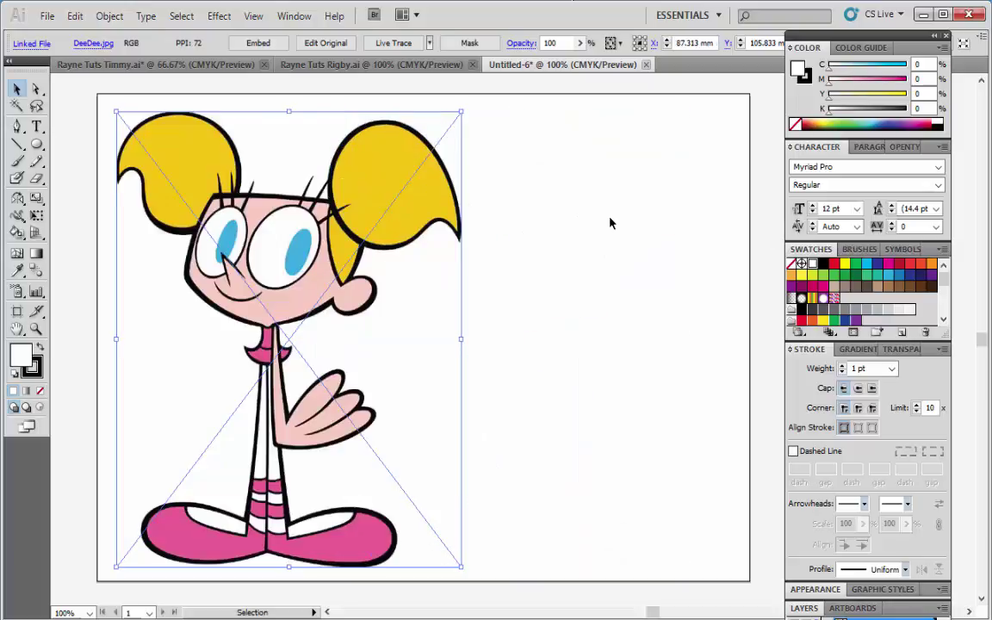
pyautogui.click(609, 223)
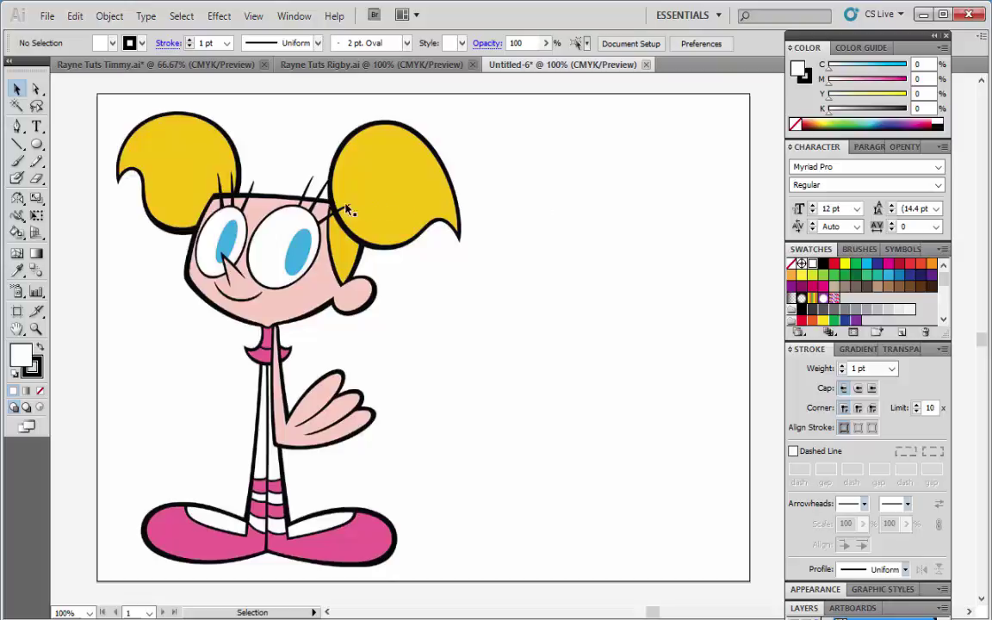
pyautogui.moveTo(252, 229)
pyautogui.mouseDown()
pyautogui.moveTo(373, 228)
pyautogui.moveTo(353, 226)
pyautogui.mouseUp()
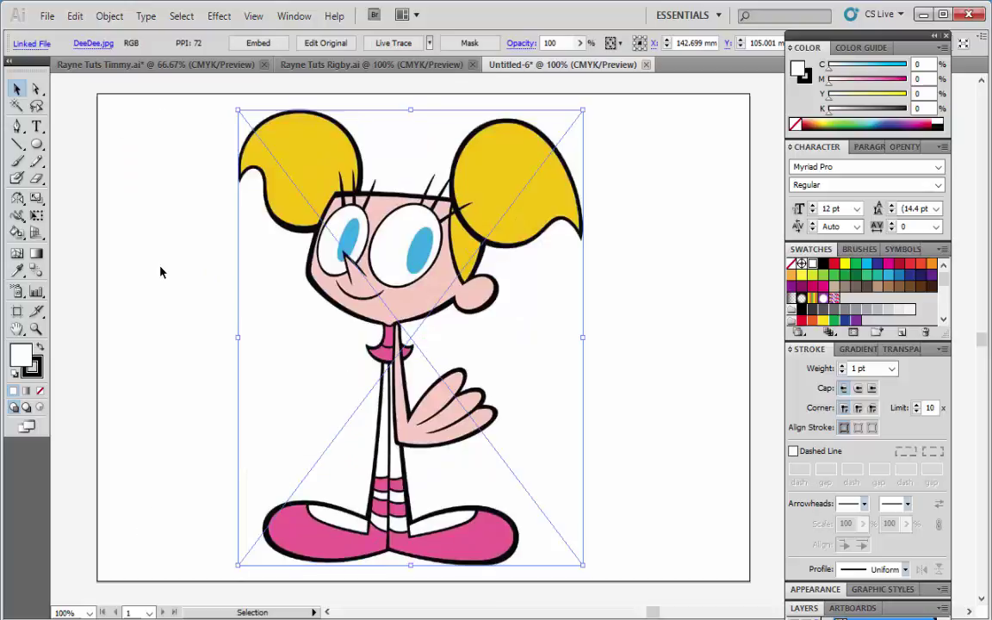
pyautogui.click(160, 272)
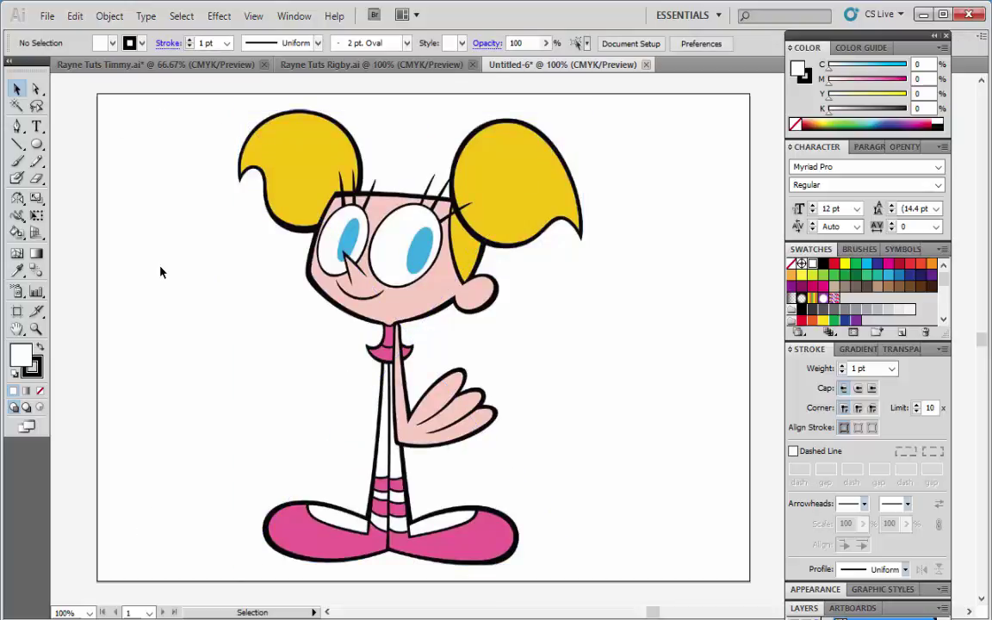
# Zoom in and start a no-fill Pen outline along the hairline over the right bun.
pyautogui.hotkey('ctrl', '+')
pyautogui.scroll(5, 536, 315)
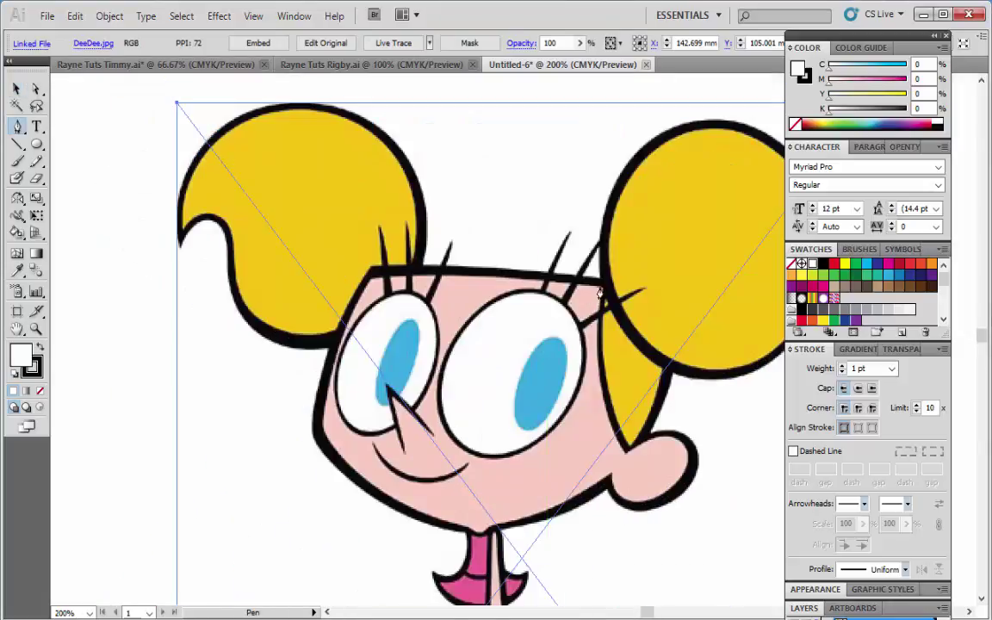
pyautogui.press('p')
pyautogui.click(462, 272)
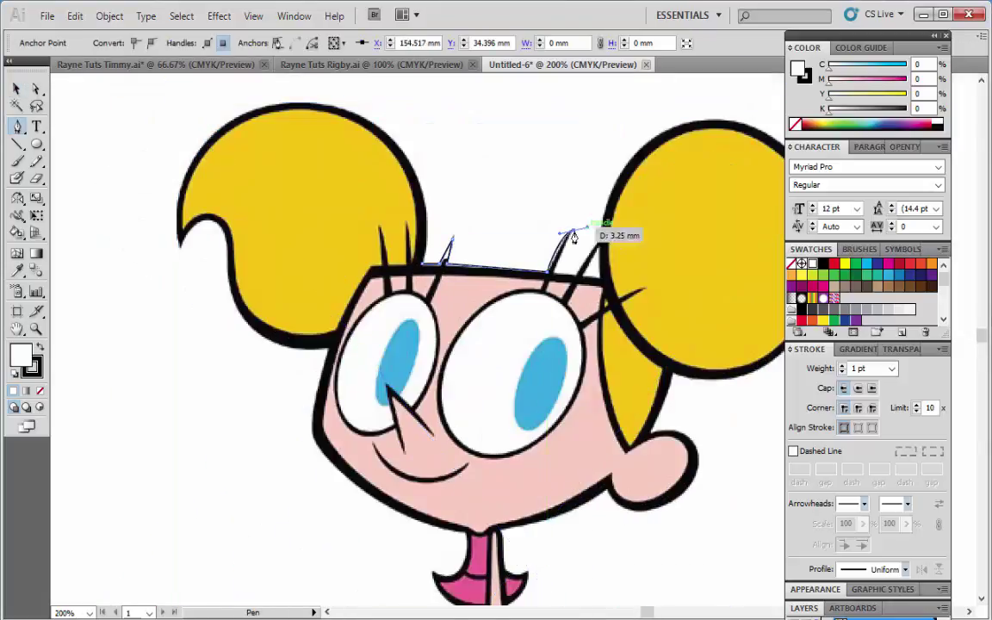
pyautogui.click(575, 280)
pyautogui.moveTo(575, 280)
pyautogui.mouseDown()
pyautogui.moveTo(594, 247)
pyautogui.moveTo(459, 223)
pyautogui.mouseUp()
pyautogui.moveTo(575, 134); pyautogui.dragTo(694, 147)
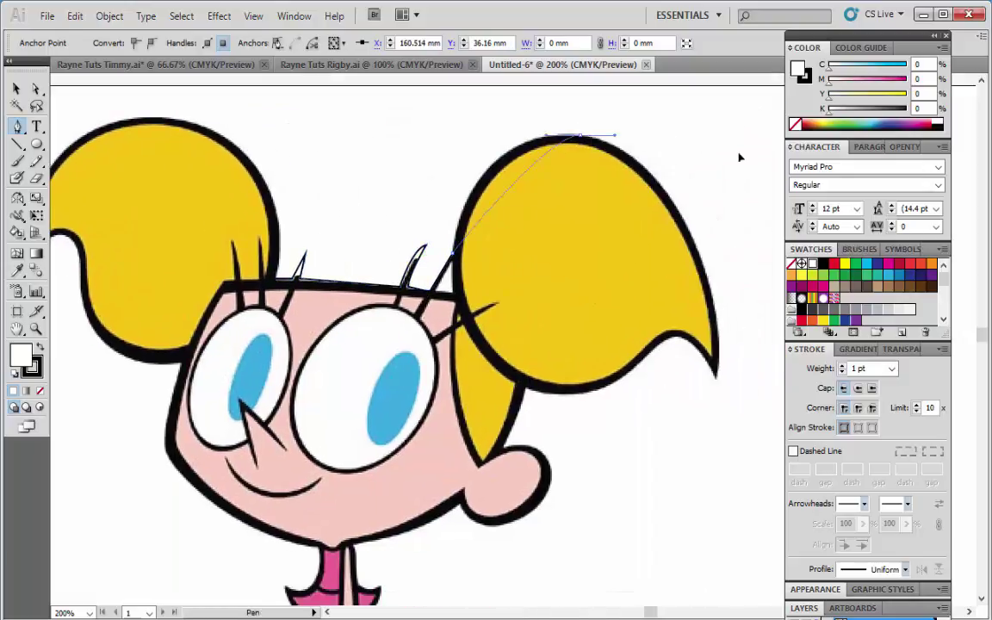
pyautogui.moveTo(717, 368); pyautogui.dragTo(714, 580)
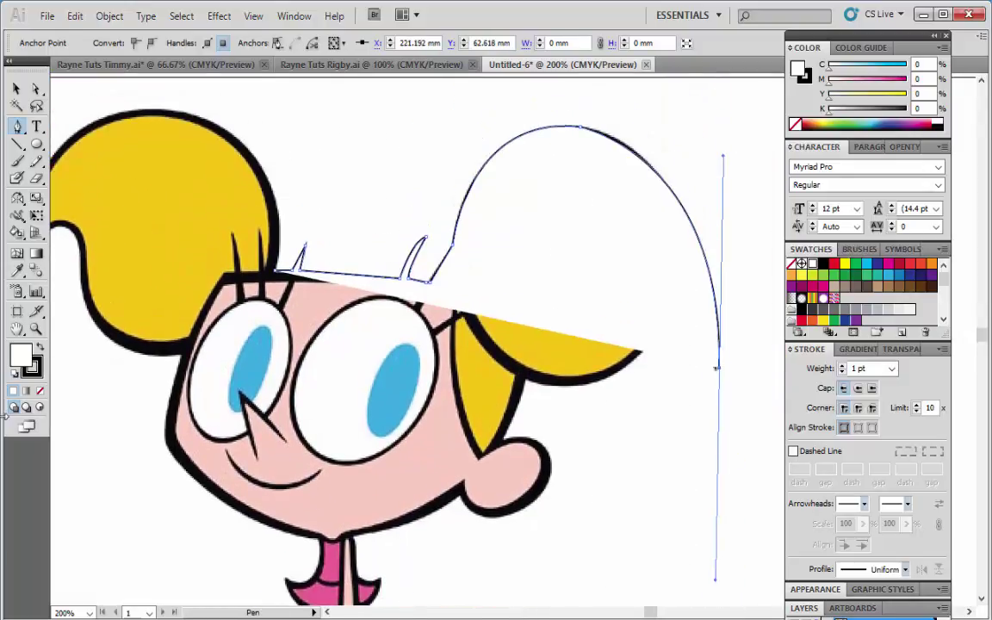
pyautogui.press('/')
pyautogui.keyDown('ctrl'); pyautogui.click(669, 230); pyautogui.keyUp('ctrl')
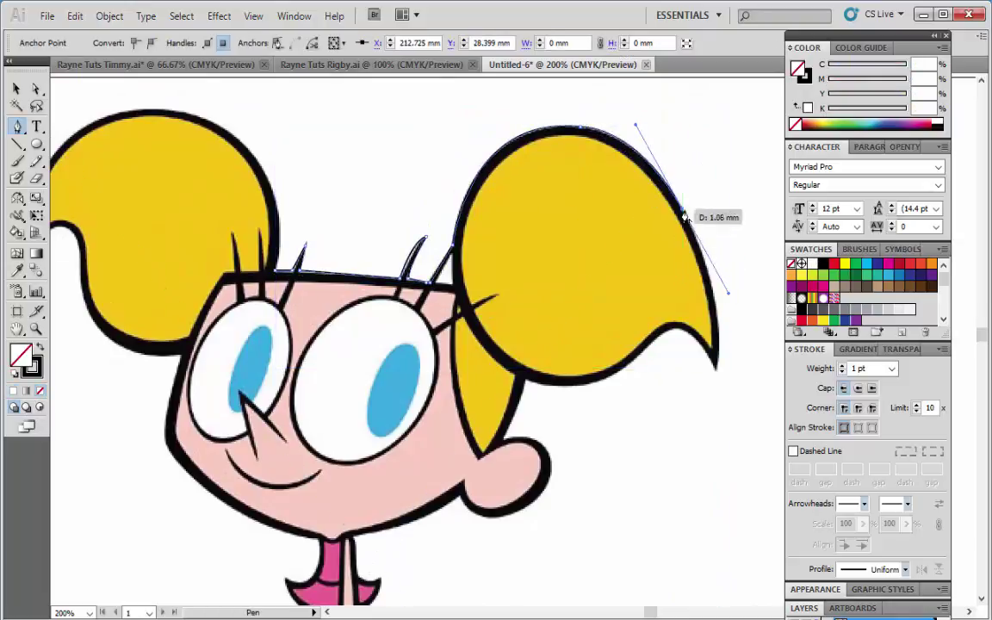
# Continue the outline along the right bun's lower edge, the ear and the jaw.
pyautogui.keyDown('ctrl'); pyautogui.click(717, 368); pyautogui.keyUp('ctrl')
pyautogui.moveTo(698, 443); pyautogui.dragTo(655, 342)
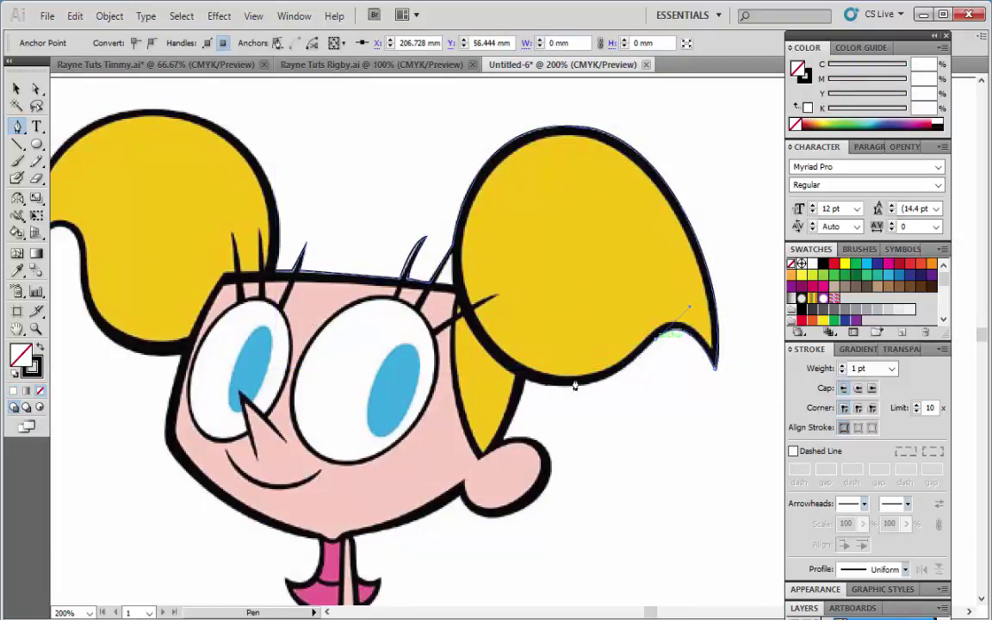
pyautogui.moveTo(523, 379); pyautogui.dragTo(608, 407)
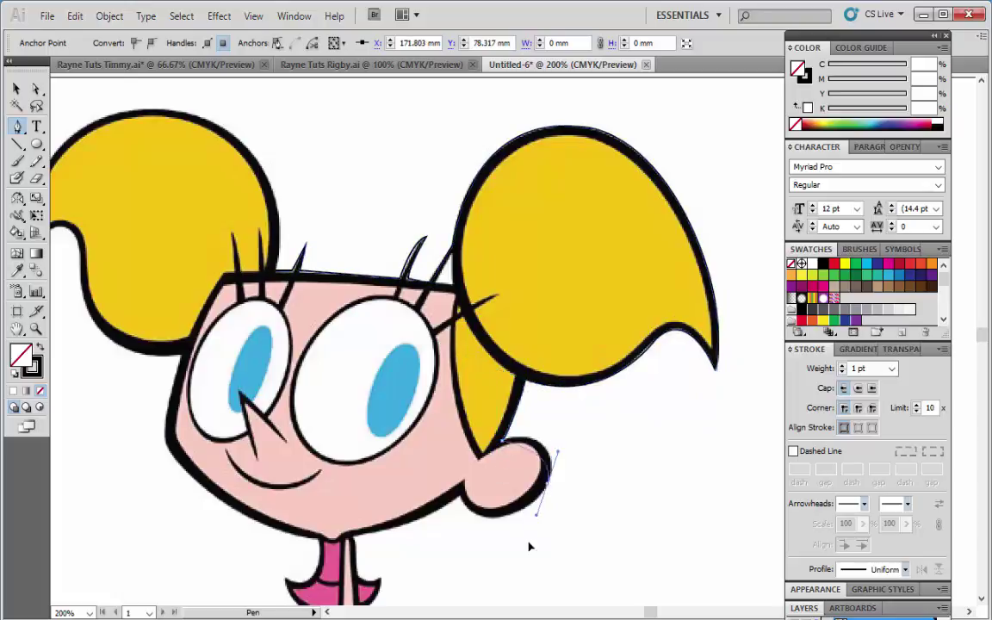
pyautogui.moveTo(545, 484); pyautogui.dragTo(514, 548)
pyautogui.scroll(-3, 585, 385)
pyautogui.moveTo(586, 385); pyautogui.dragTo(587, 365)
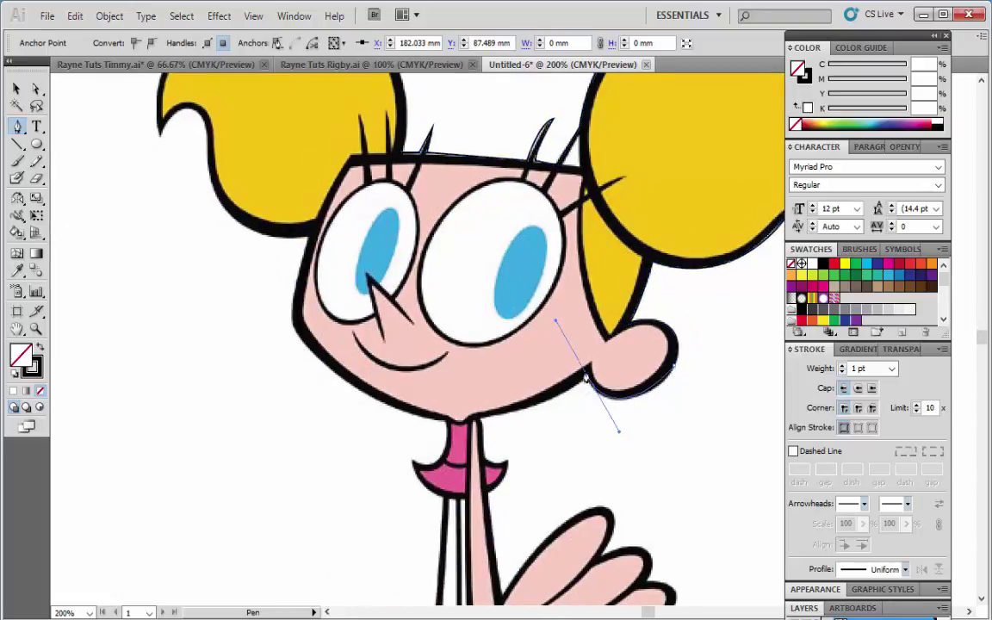
pyautogui.moveTo(480, 419)
pyautogui.mouseDown()
pyautogui.moveTo(421, 434)
pyautogui.moveTo(497, 443)
pyautogui.moveTo(485, 478)
pyautogui.moveTo(520, 485)
pyautogui.mouseUp()
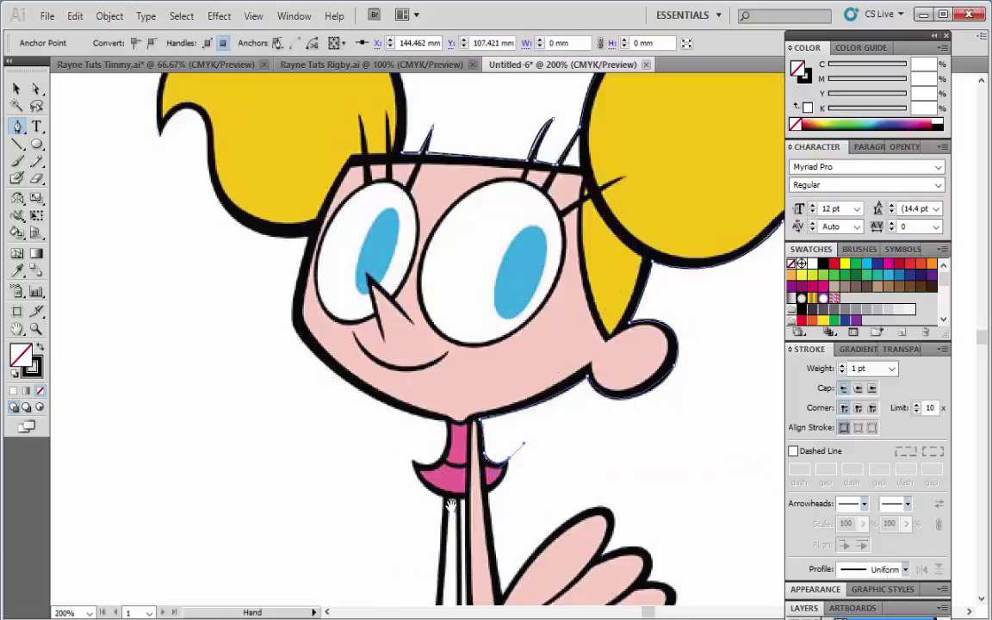
# Trace the outline down the hand and arm to the right shoe's outer edge.
pyautogui.scroll(-3, 517, 457)
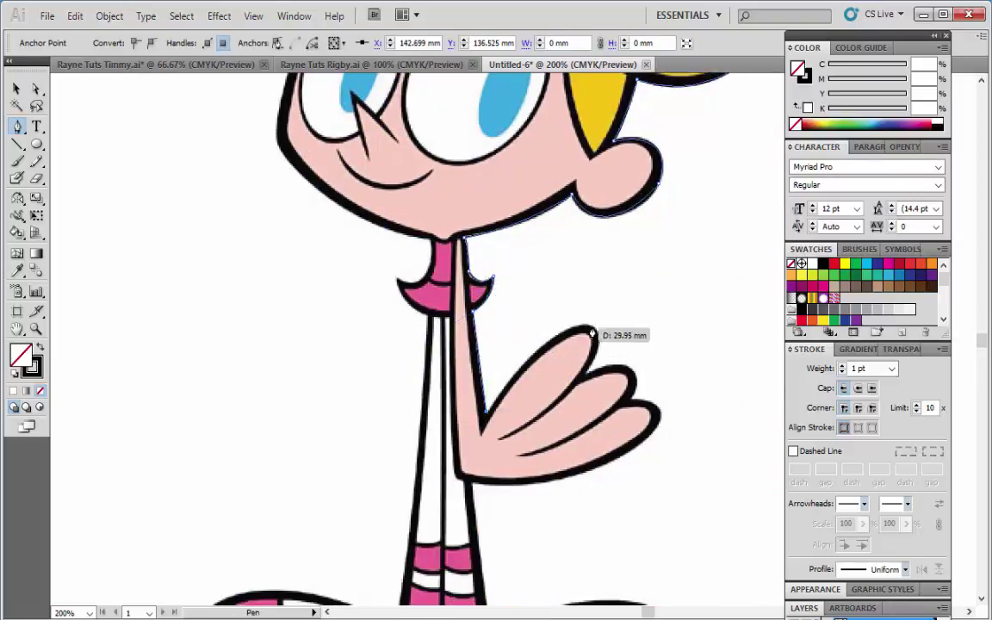
pyautogui.moveTo(594, 331); pyautogui.dragTo(645, 380)
pyautogui.moveTo(661, 426); pyautogui.dragTo(650, 449)
pyautogui.scroll(-2, 650, 449)
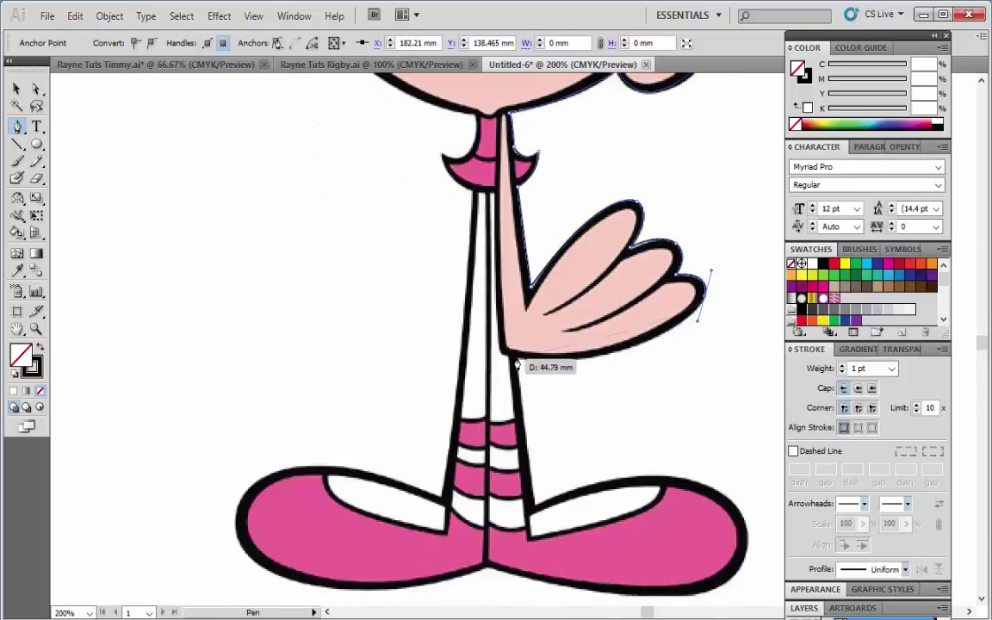
pyautogui.moveTo(514, 354); pyautogui.dragTo(420, 343)
pyautogui.scroll(-2, 695, 490)
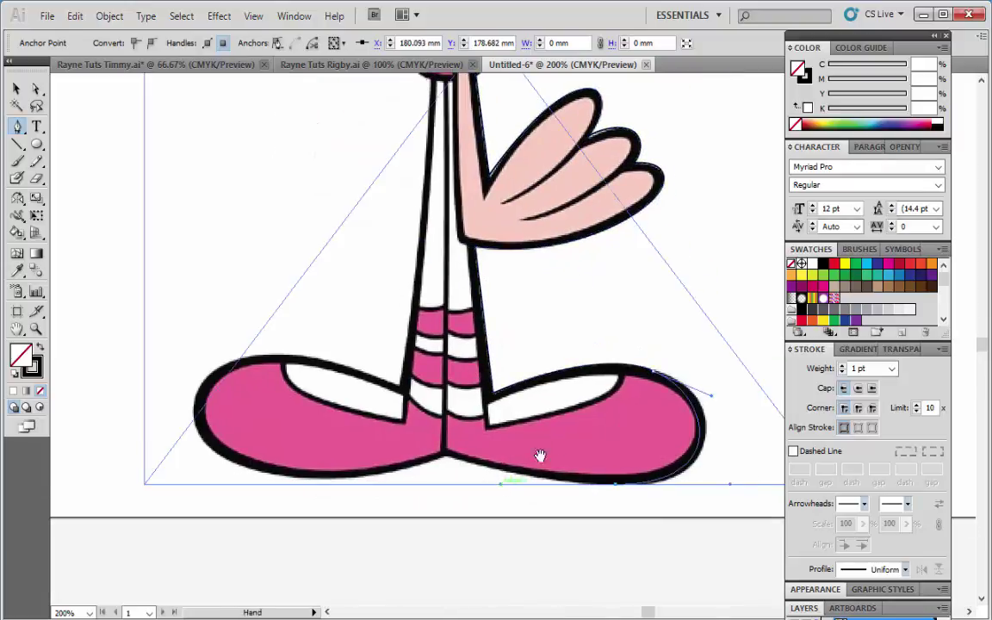
pyautogui.moveTo(625, 360); pyautogui.dragTo(655, 372)
pyautogui.moveTo(699, 452); pyautogui.dragTo(670, 513)
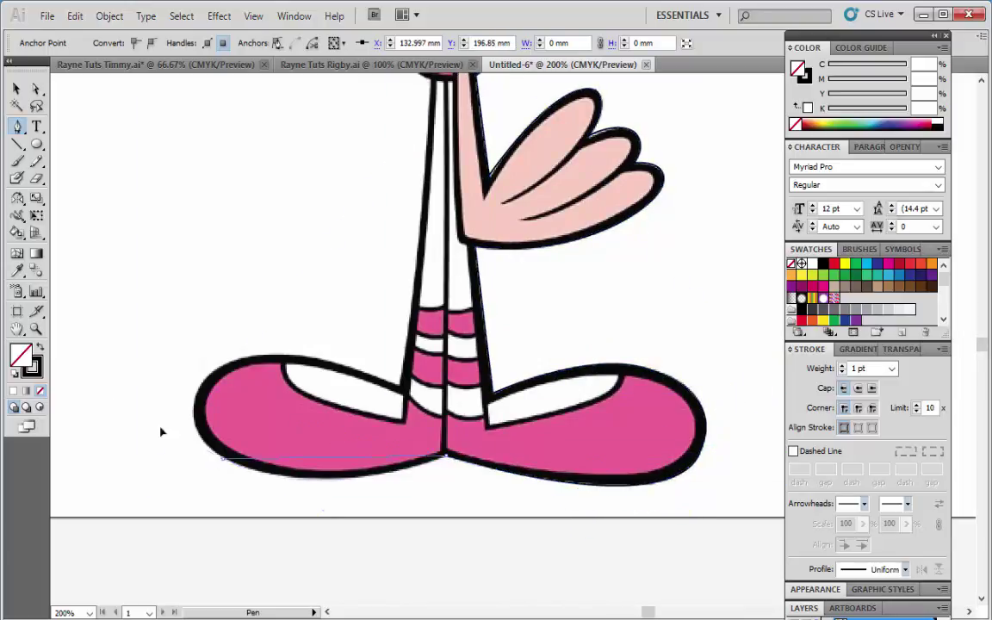
# Trace around the left shoe's bottom and top edges up to the leg.
pyautogui.moveTo(223, 459); pyautogui.dragTo(114, 415)
pyautogui.click(223, 459)
pyautogui.moveTo(227, 370); pyautogui.dragTo(306, 329)
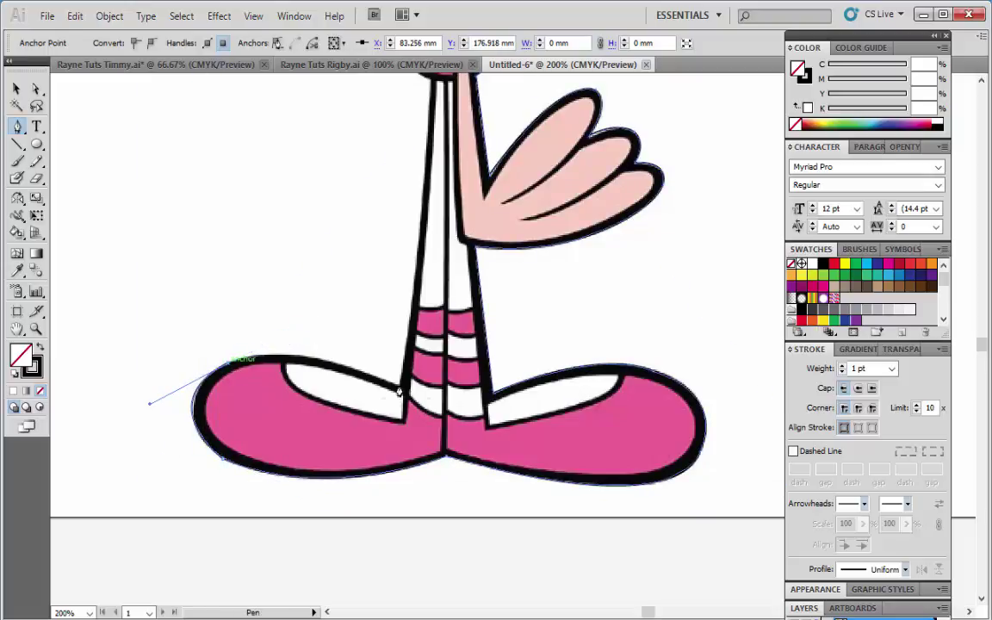
pyautogui.moveTo(402, 380); pyautogui.dragTo(506, 430)
pyautogui.scroll(5, 371, 304)
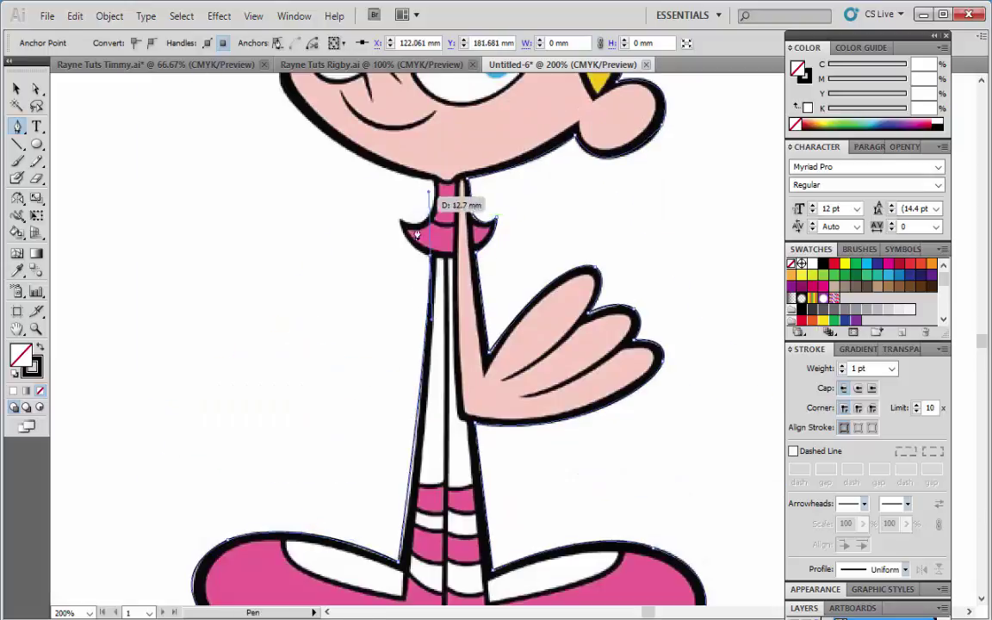
pyautogui.moveTo(402, 222)
pyautogui.mouseDown()
pyautogui.moveTo(401, 191)
pyautogui.moveTo(402, 461)
pyautogui.mouseUp()
# Carry the outline up the face's left edge and over the left hair bun.
pyautogui.moveTo(300, 344); pyautogui.dragTo(268, 206)
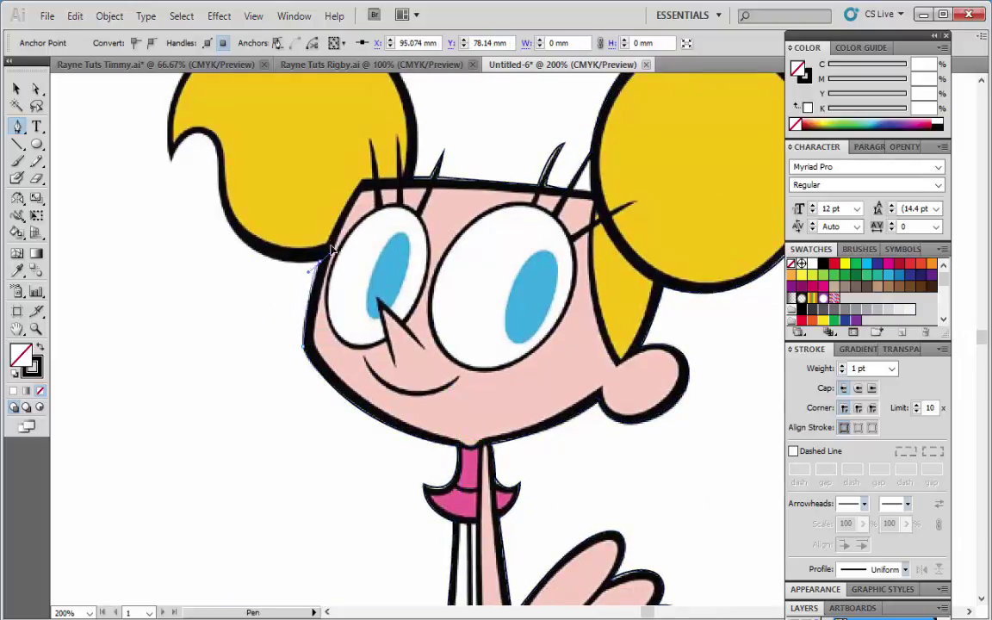
pyautogui.moveTo(268, 276); pyautogui.dragTo(363, 370)
pyautogui.moveTo(324, 309)
pyautogui.mouseDown()
pyautogui.moveTo(290, 235)
pyautogui.moveTo(293, 258)
pyautogui.mouseUp()
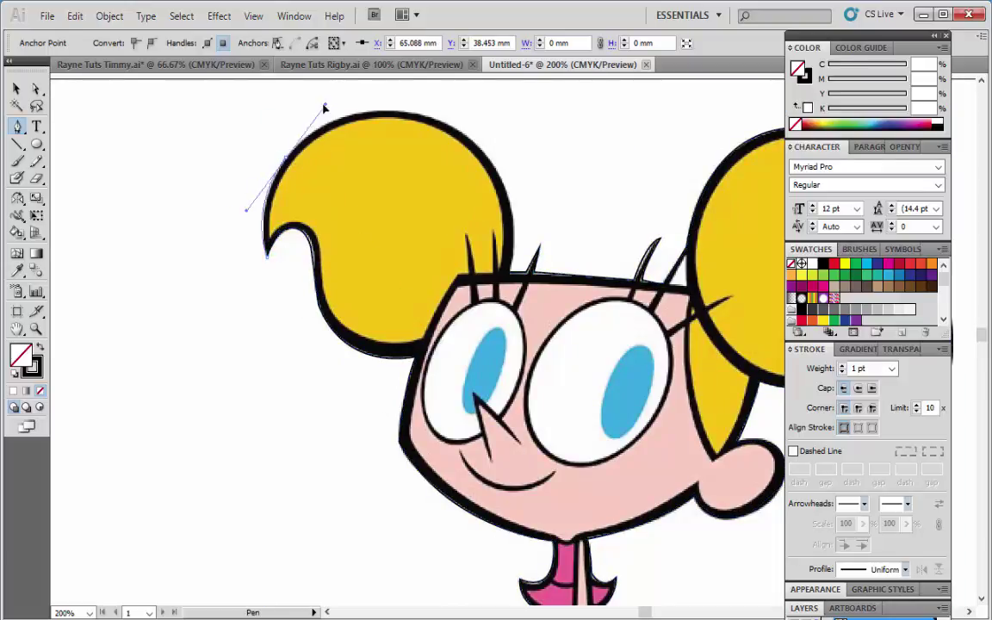
pyautogui.moveTo(325, 106)
pyautogui.mouseDown()
pyautogui.moveTo(330, 193)
pyautogui.moveTo(421, 221)
pyautogui.mouseUp()
pyautogui.moveTo(414, 343)
pyautogui.mouseDown()
pyautogui.moveTo(361, 461)
pyautogui.moveTo(360, 237)
pyautogui.moveTo(353, 357)
pyautogui.mouseUp()
# Begin outlining the left pigtail with curved anchors over its tip and top.
pyautogui.press('v')
pyautogui.click(353, 357)
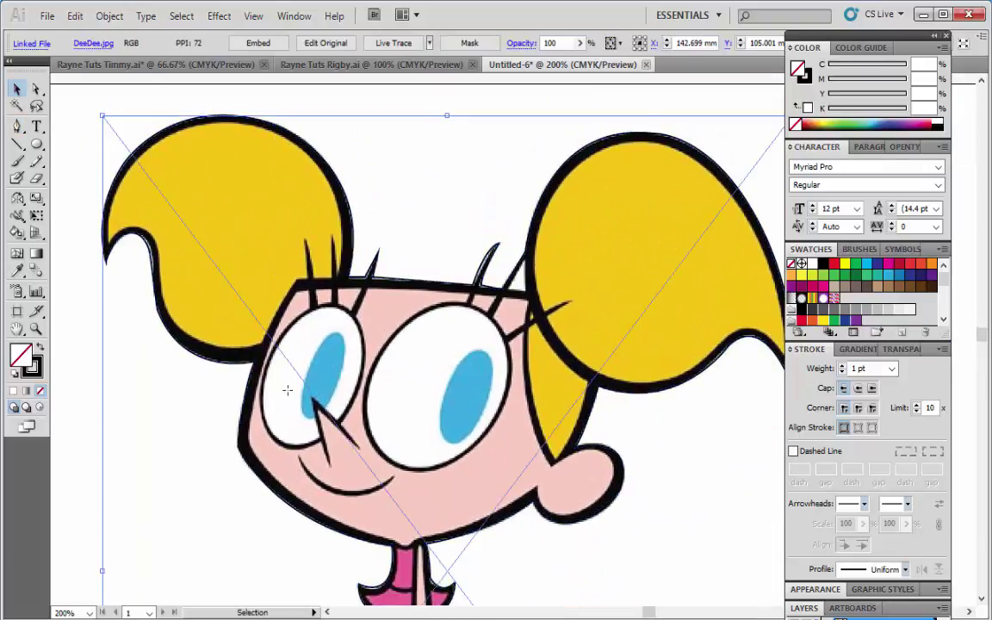
pyautogui.press('o')
pyautogui.keyDown('ctrl'); pyautogui.click(159, 280); pyautogui.keyUp('ctrl')
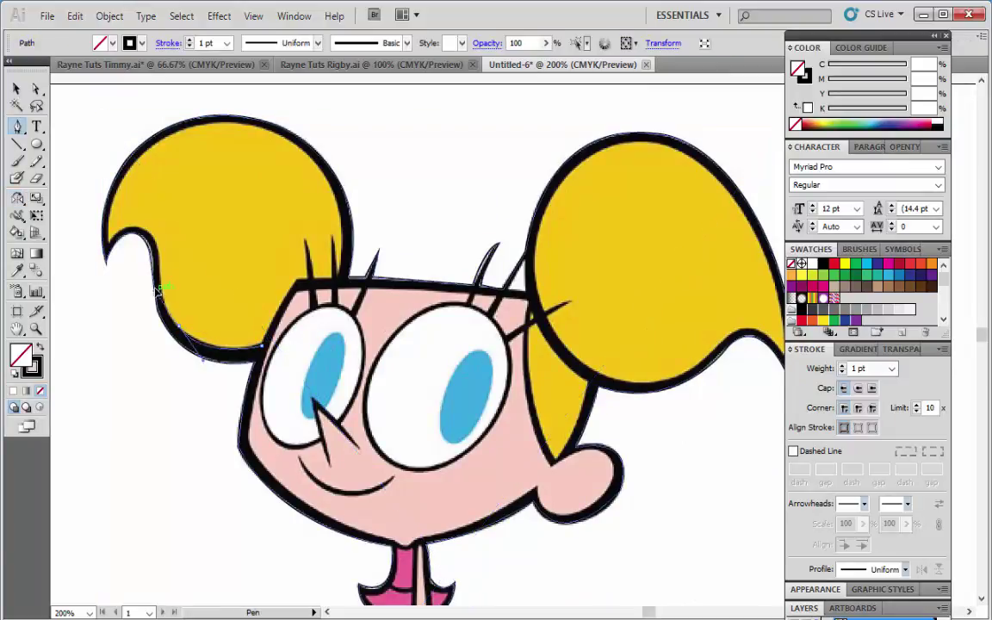
pyautogui.press('p')
pyautogui.moveTo(105, 247); pyautogui.dragTo(77, 277)
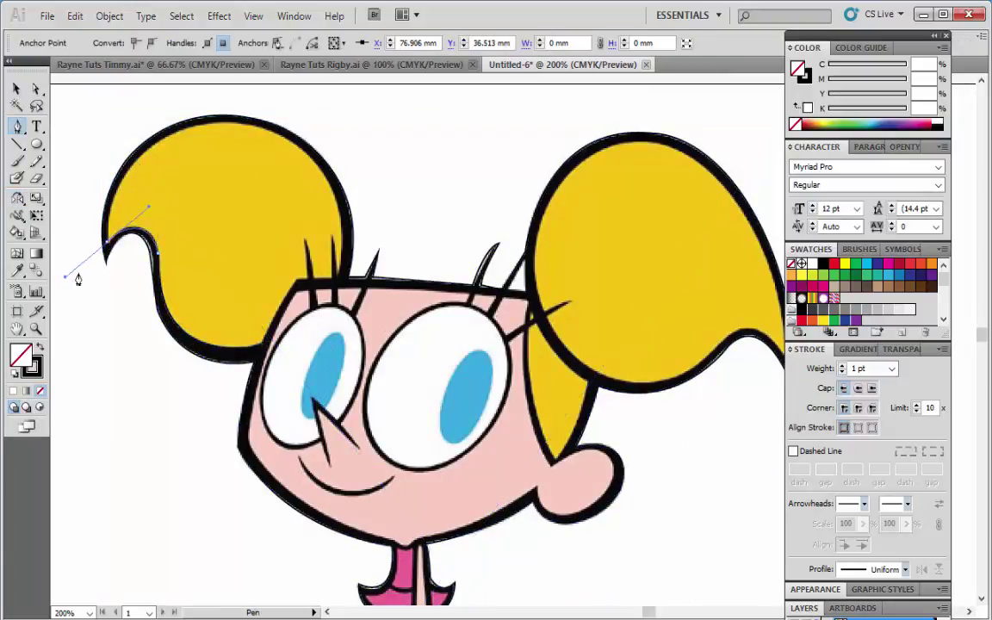
pyautogui.moveTo(257, 125); pyautogui.dragTo(387, 149)
pyautogui.moveTo(332, 278); pyautogui.dragTo(300, 240)
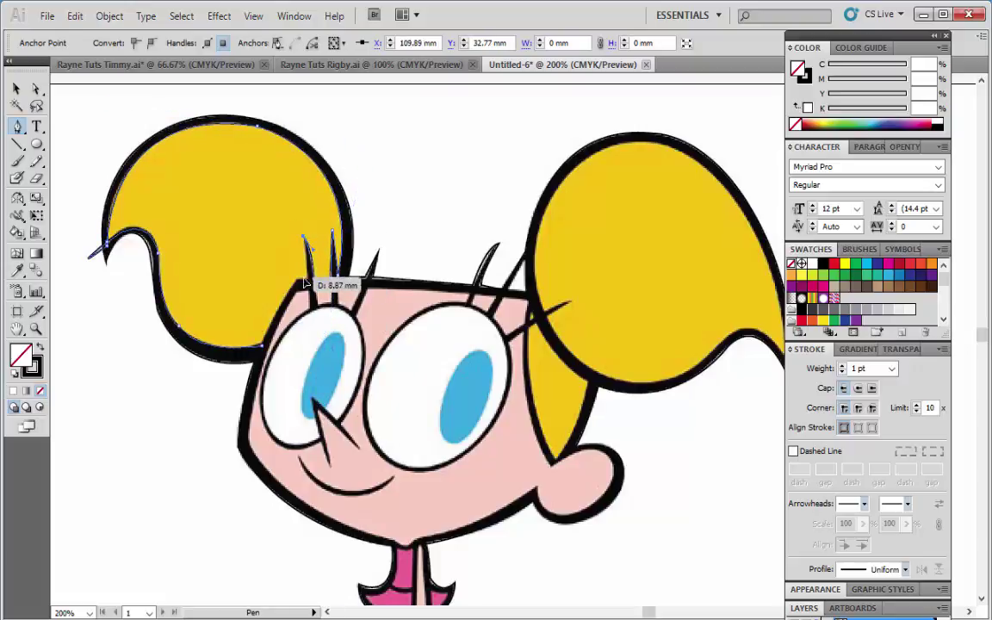
# Finish the left pigtail outline up the hair edge and close it.
pyautogui.moveTo(550, 402); pyautogui.dragTo(492, 298)
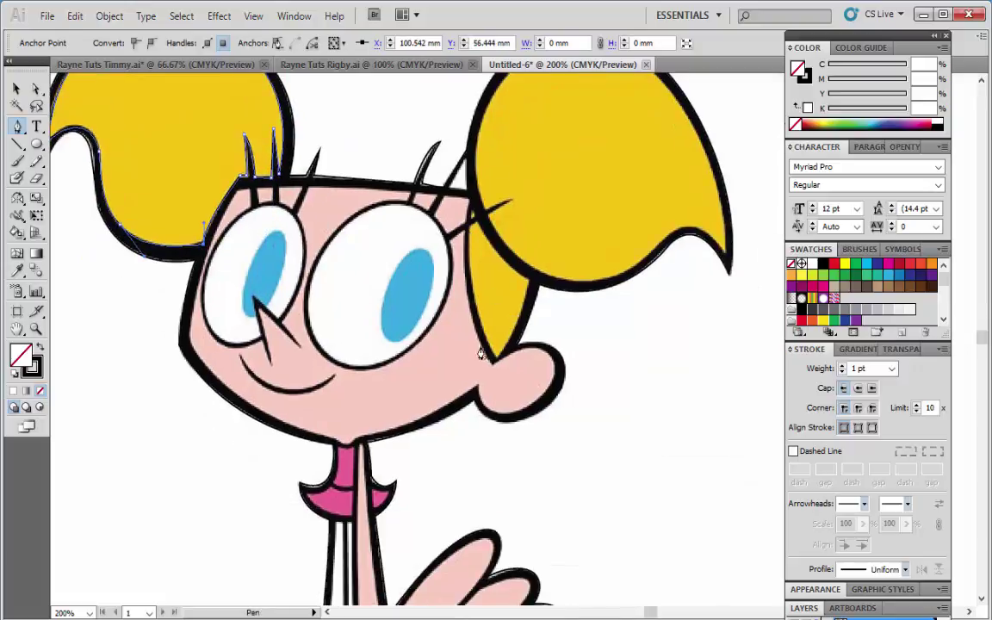
pyautogui.moveTo(480, 353); pyautogui.dragTo(520, 372)
pyautogui.moveTo(531, 229); pyautogui.dragTo(531, 332)
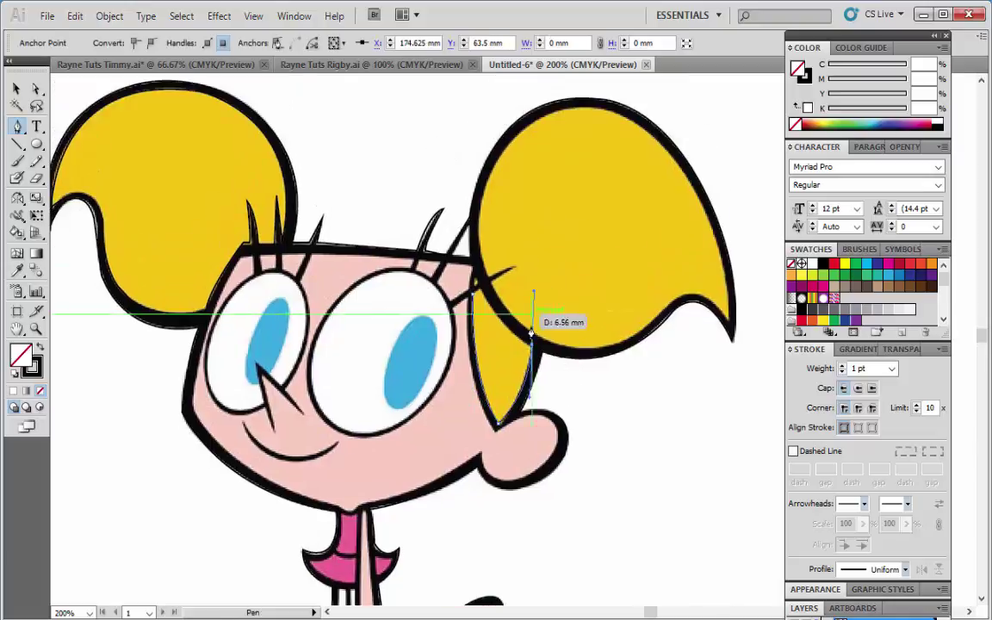
pyautogui.click(473, 291)
# Outline the right pigtail from the face edge over its top down to the brow.
pyautogui.moveTo(727, 317)
pyautogui.mouseDown()
pyautogui.moveTo(652, 323)
pyautogui.moveTo(671, 310)
pyautogui.mouseUp()
pyautogui.moveTo(543, 340); pyautogui.dragTo(525, 327)
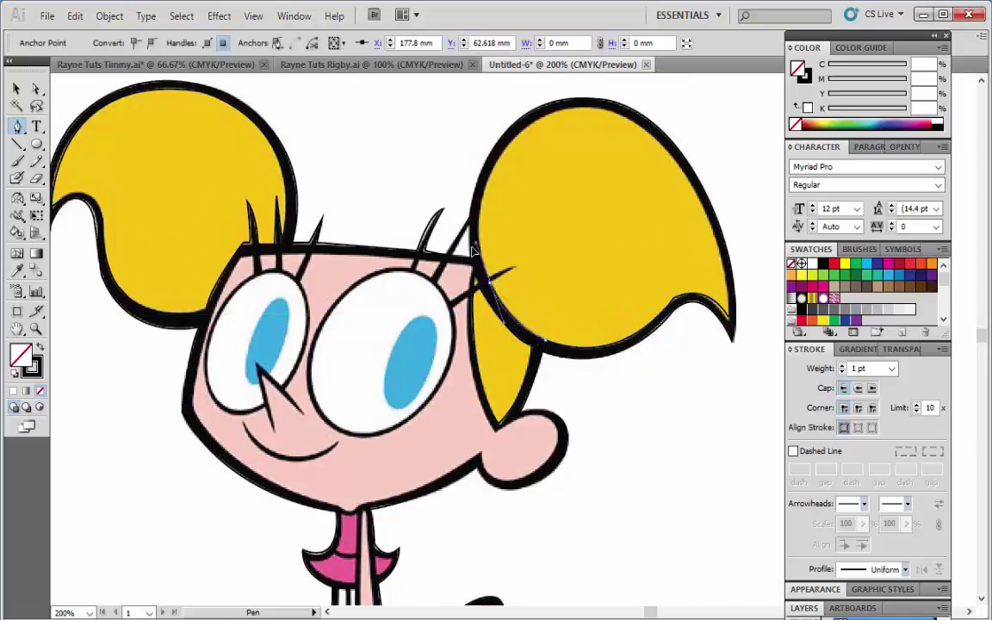
pyautogui.moveTo(472, 250); pyautogui.dragTo(499, 266)
pyautogui.moveTo(571, 109); pyautogui.dragTo(689, 119)
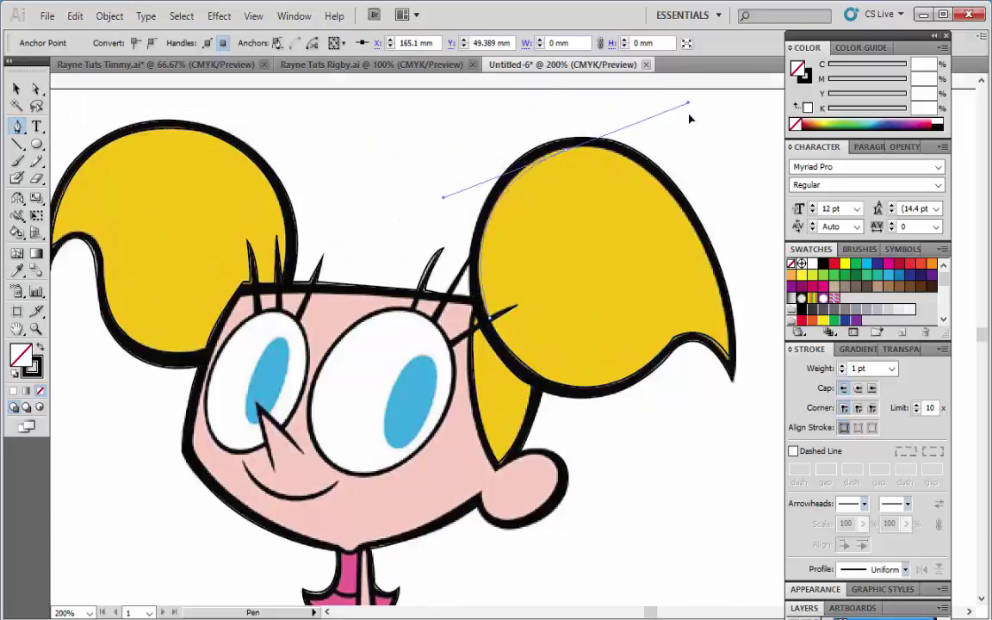
pyautogui.moveTo(695, 251); pyautogui.dragTo(731, 375)
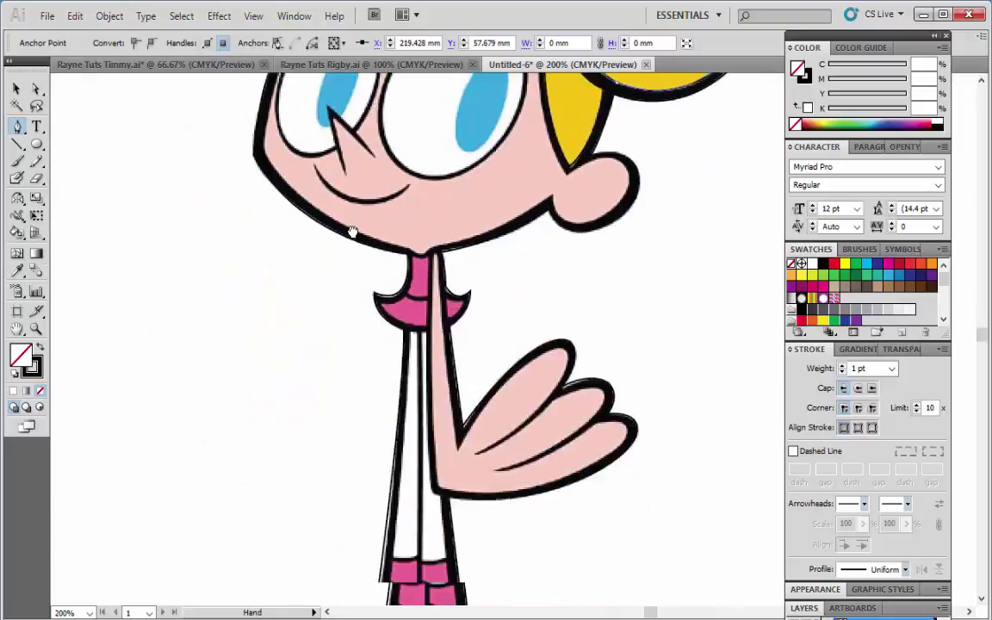
pyautogui.moveTo(382, 426); pyautogui.dragTo(431, 365)
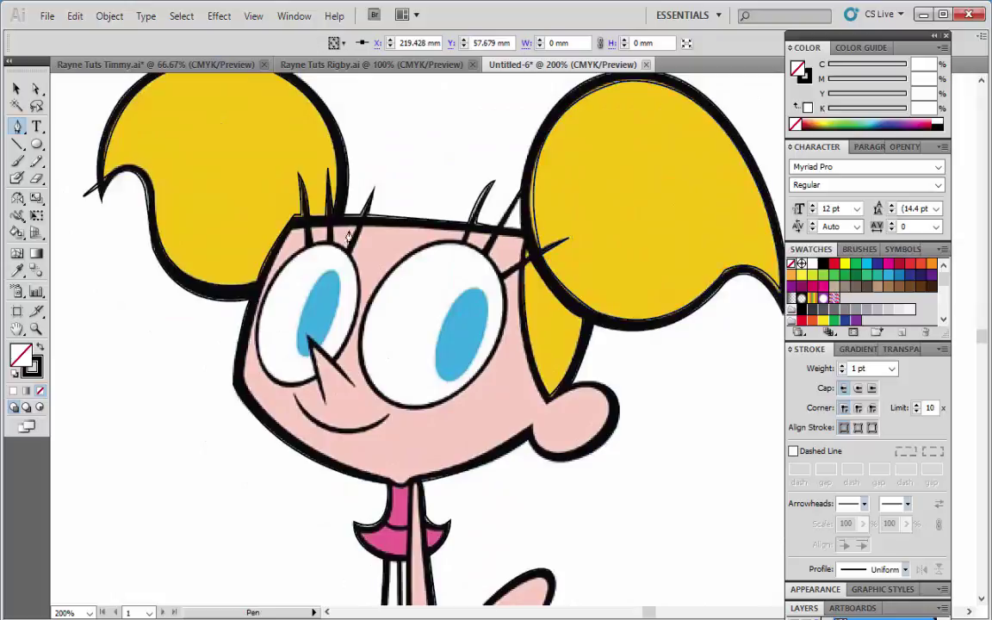
pyautogui.moveTo(349, 236); pyautogui.dragTo(349, 375)
pyautogui.click(292, 443)
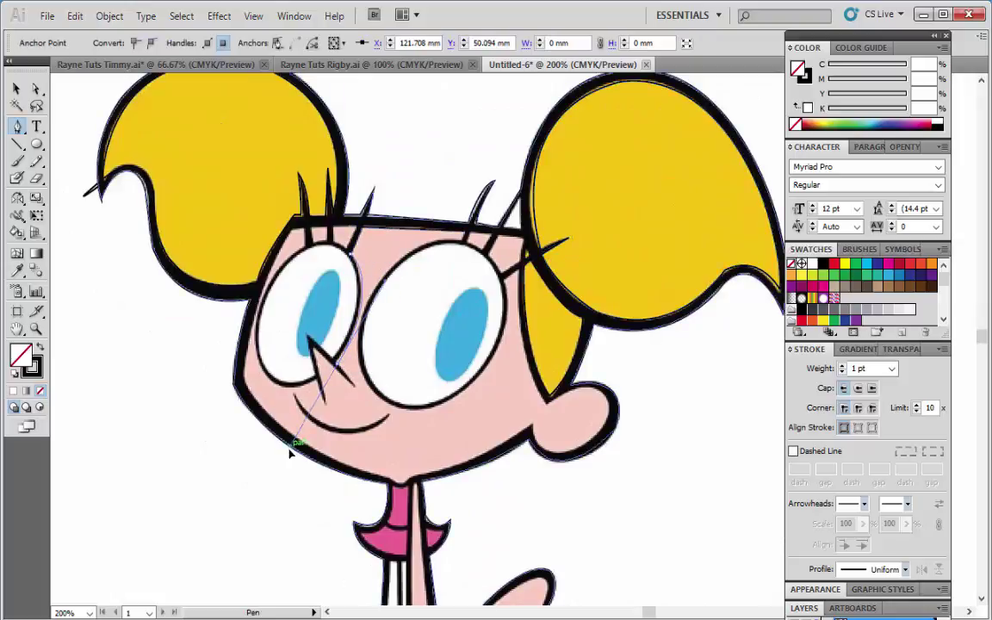
pyautogui.hotkey('ctrl', 'shift', 'a')
# Draw an ellipse over the right eye and rotate it to match the eye's tilt.
pyautogui.press('l')
pyautogui.moveTo(385, 245)
pyautogui.mouseDown()
pyautogui.moveTo(497, 406)
pyautogui.moveTo(477, 431)
pyautogui.mouseUp()
pyautogui.press('v')
pyautogui.moveTo(376, 353)
pyautogui.mouseDown()
pyautogui.moveTo(392, 303)
pyautogui.moveTo(372, 336)
pyautogui.mouseUp()
pyautogui.moveTo(487, 366); pyautogui.dragTo(486, 363)
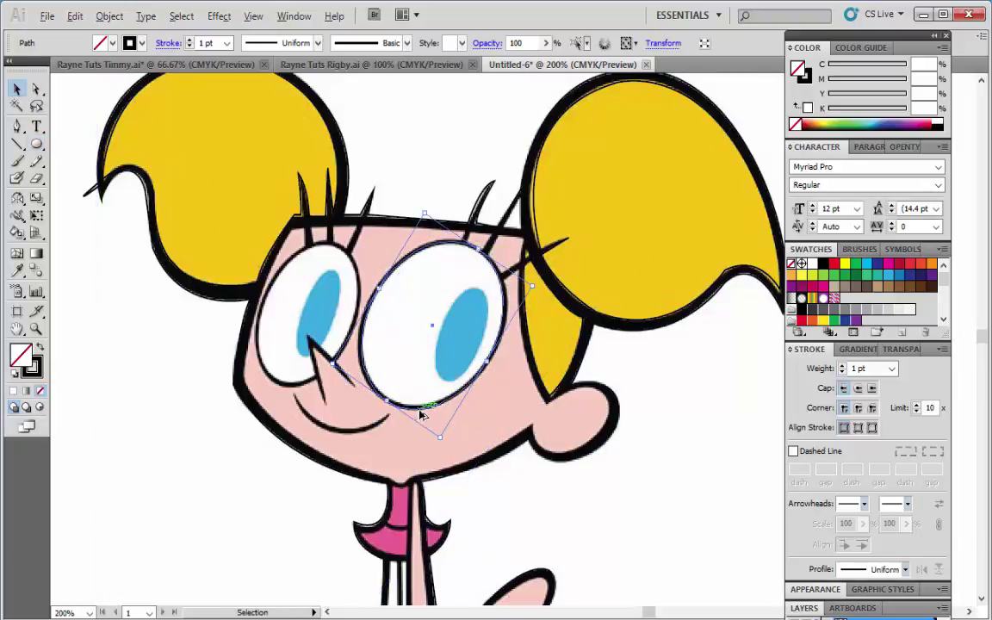
# Move the ellipse onto the left eye, shrinking and rotating it to fit.
pyautogui.moveTo(422, 415); pyautogui.dragTo(308, 389)
pyautogui.moveTo(357, 336); pyautogui.dragTo(314, 214)
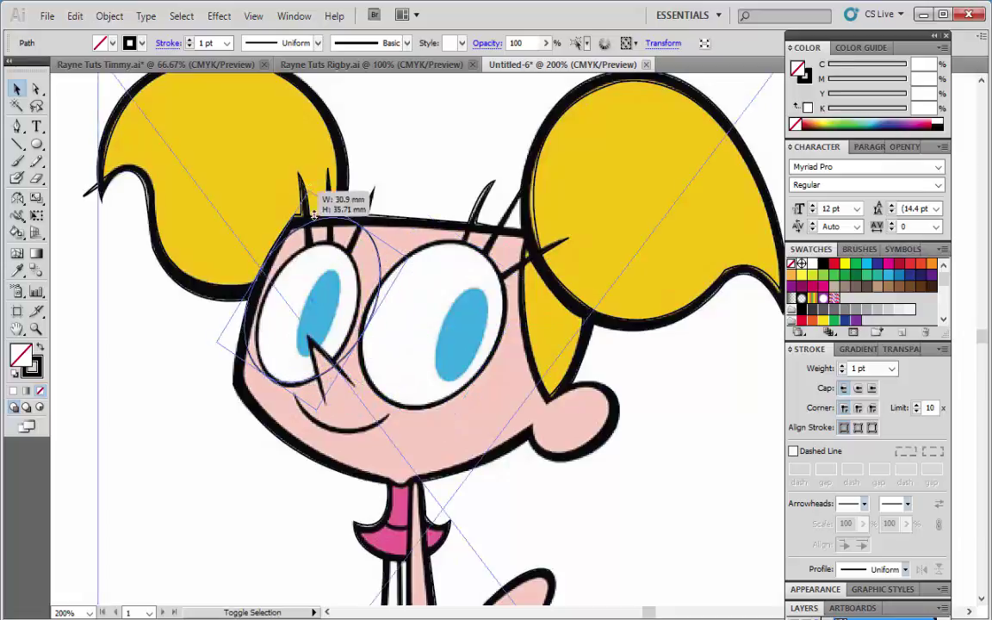
pyautogui.moveTo(315, 214)
pyautogui.mouseDown()
pyautogui.moveTo(340, 246)
pyautogui.moveTo(315, 252)
pyautogui.moveTo(314, 406)
pyautogui.mouseUp()
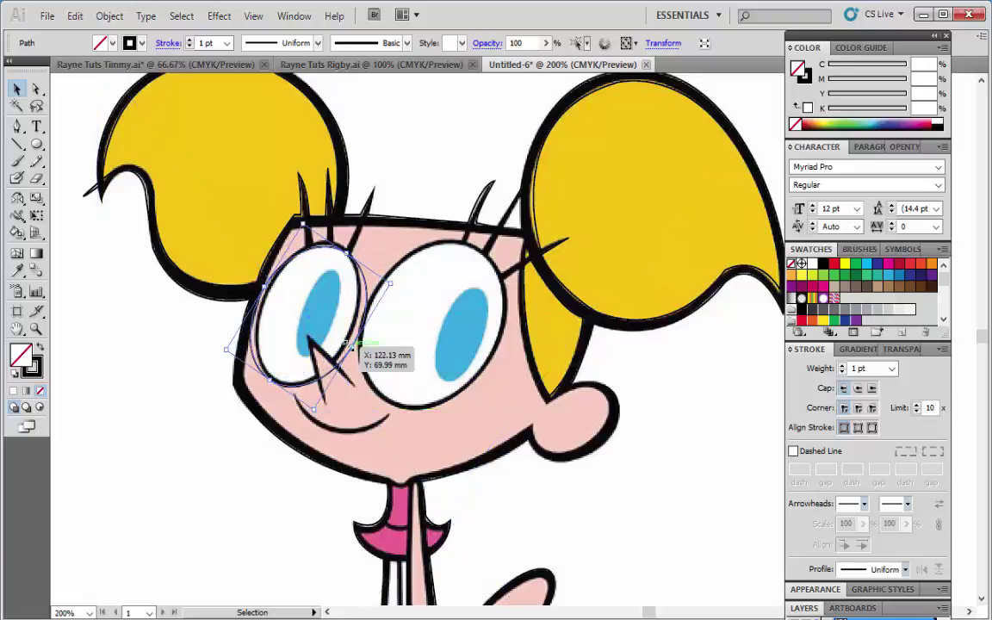
pyautogui.moveTo(314, 406); pyautogui.dragTo(266, 280)
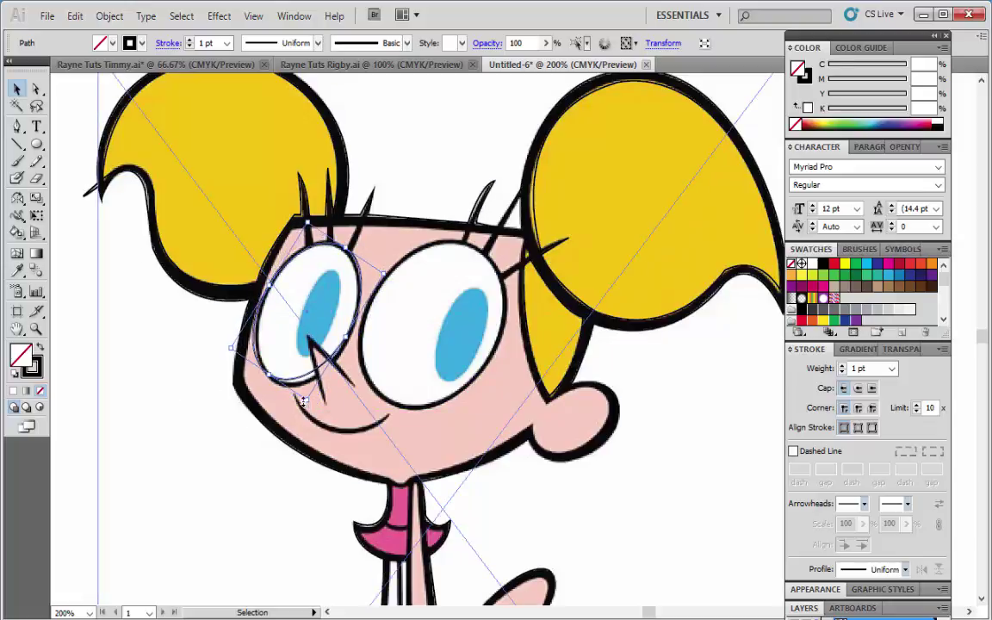
pyautogui.click(258, 370)
pyautogui.click(353, 368)
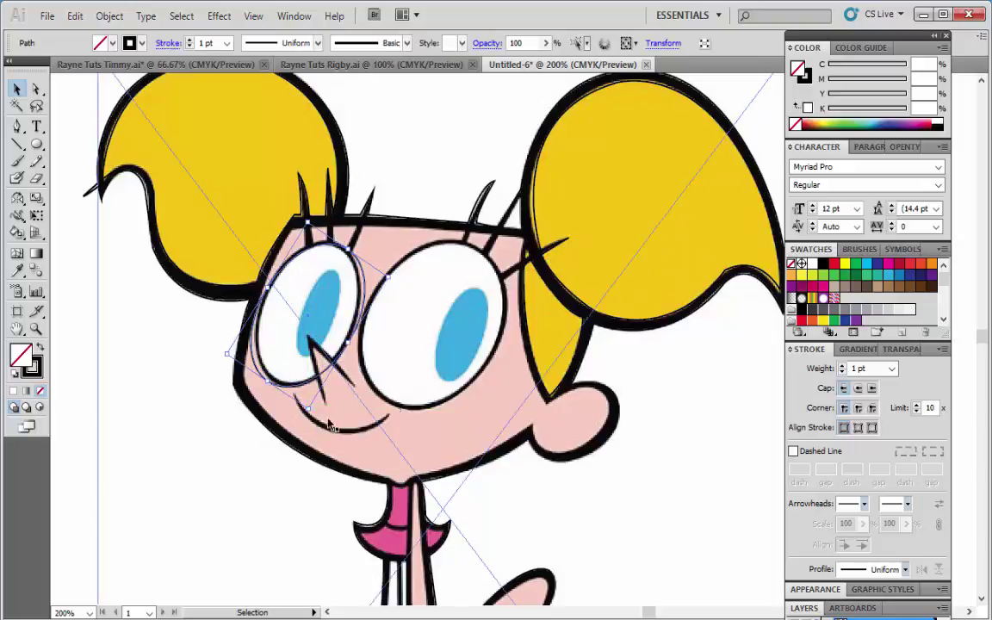
# Zoom in and drag an ellipse anchor onto the eye's egg-shaped outline.
pyautogui.hotkey('ctrl', '=')
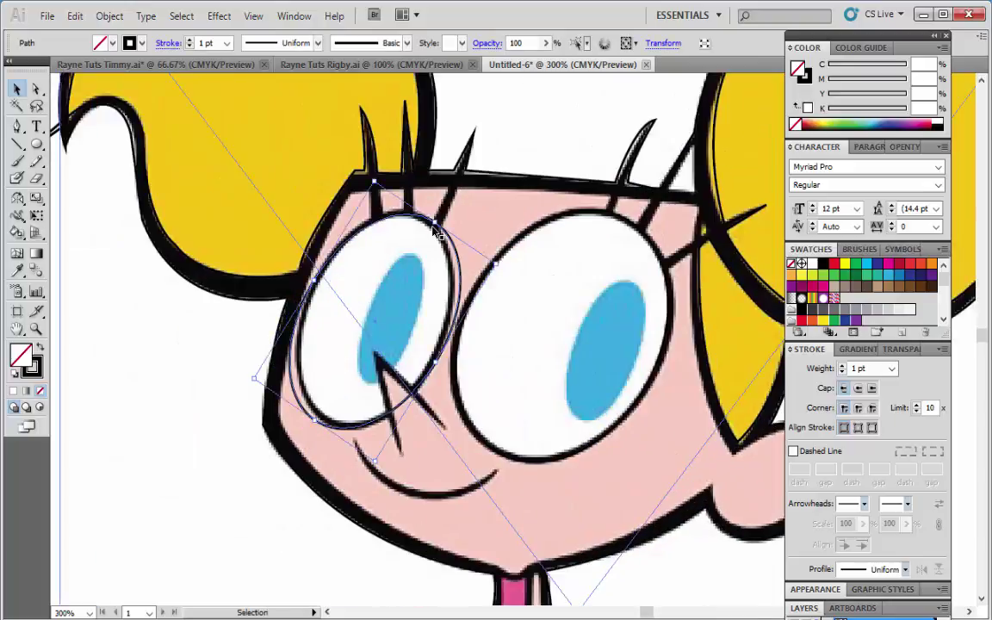
pyautogui.press('a')
pyautogui.moveTo(426, 217); pyautogui.dragTo(435, 368)
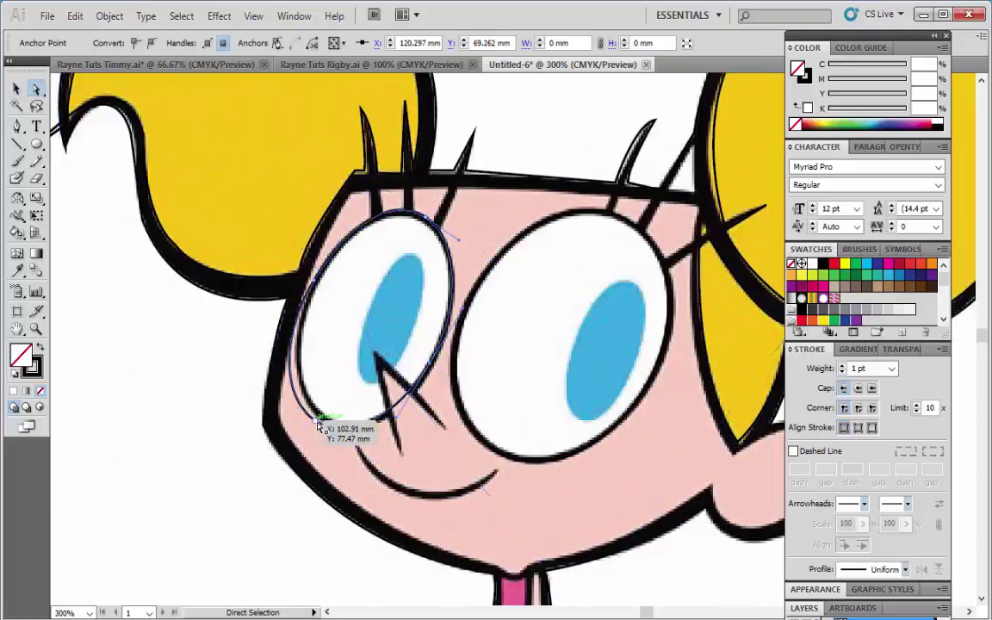
pyautogui.press('v')
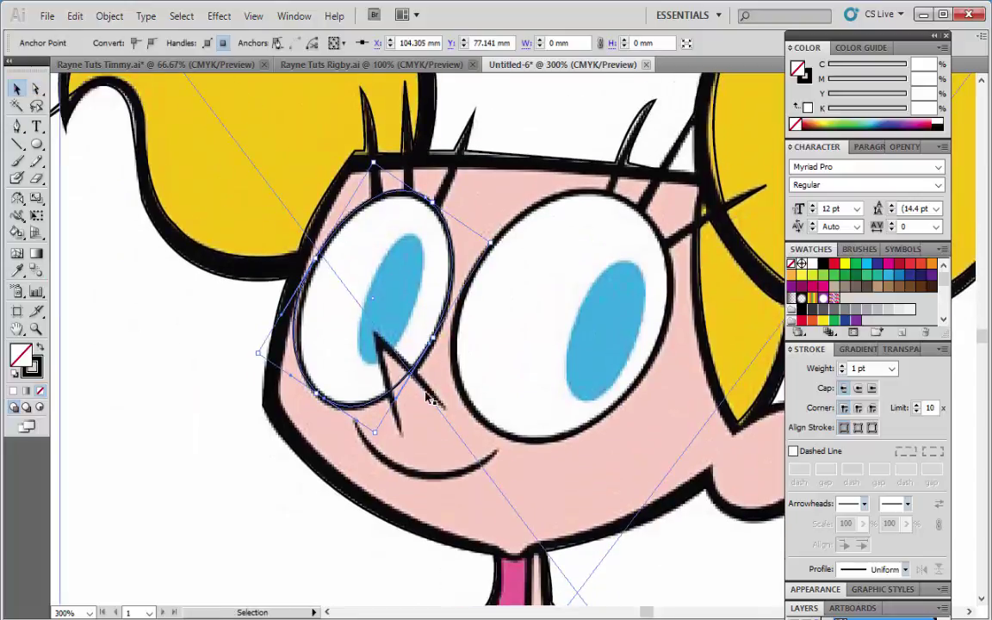
pyautogui.moveTo(394, 394); pyautogui.dragTo(313, 369)
pyautogui.press('o')
pyautogui.press('p')
pyautogui.hotkey('ctrl', 'shift', 'a')
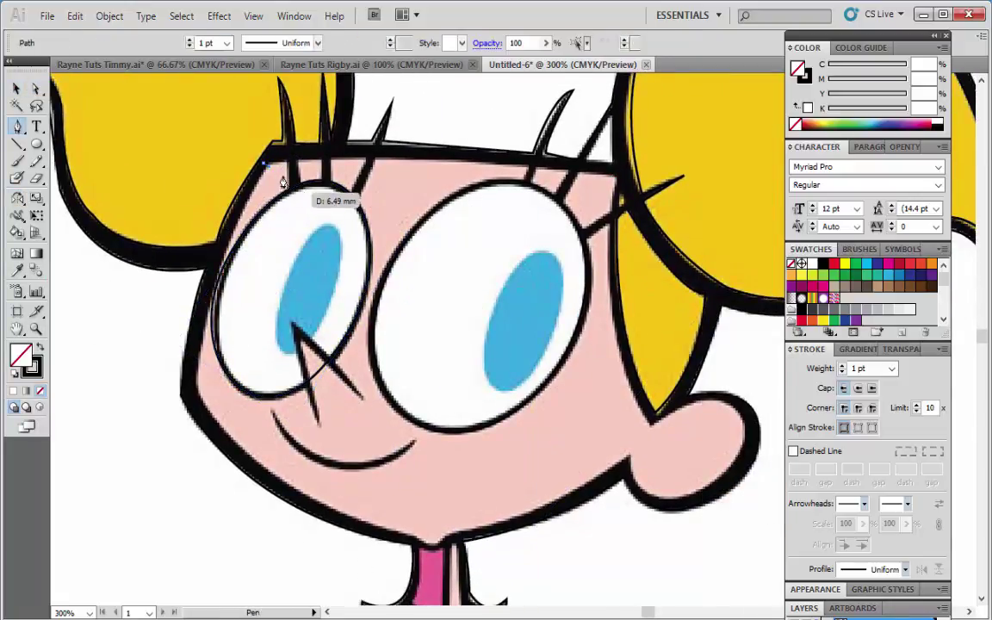
# Trace a closed outline of the face around the cheek, ear and jaw.
pyautogui.click(617, 174)
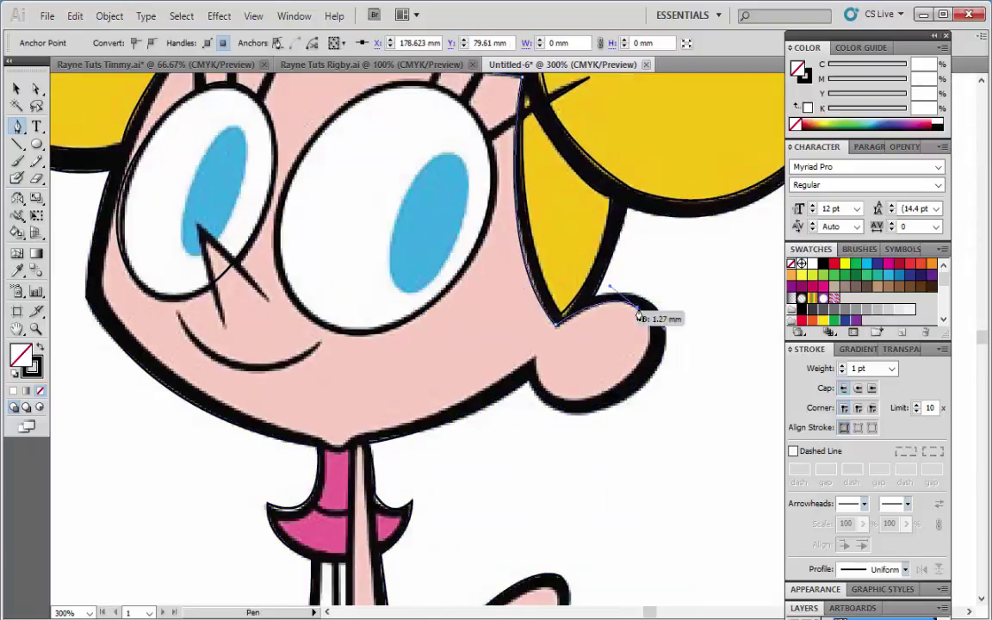
pyautogui.moveTo(565, 401); pyautogui.dragTo(464, 412)
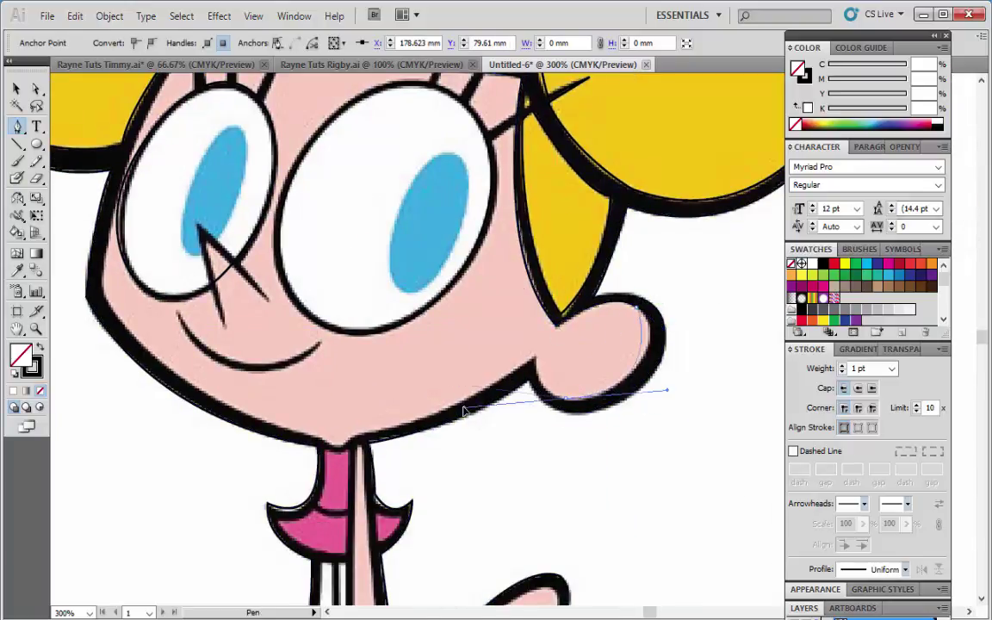
pyautogui.moveTo(508, 300); pyautogui.dragTo(176, 99)
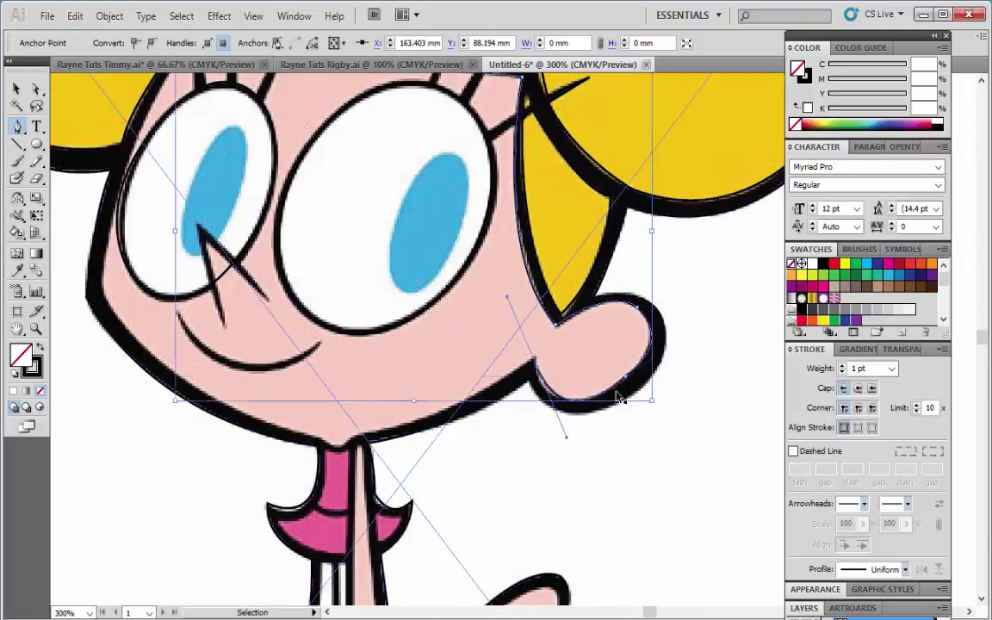
pyautogui.moveTo(560, 323); pyautogui.dragTo(612, 396)
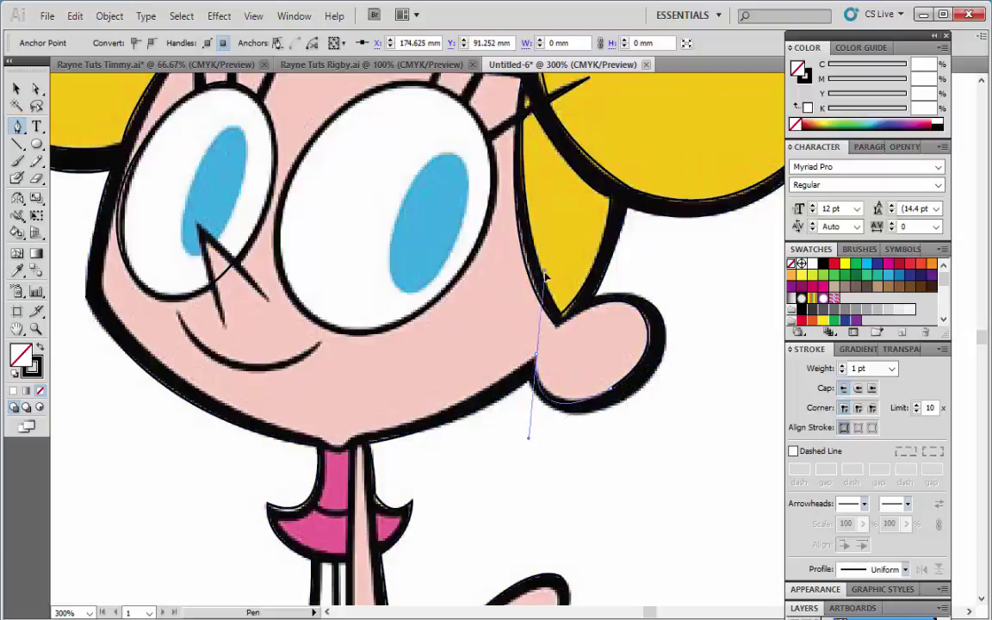
pyautogui.moveTo(340, 446); pyautogui.dragTo(277, 437)
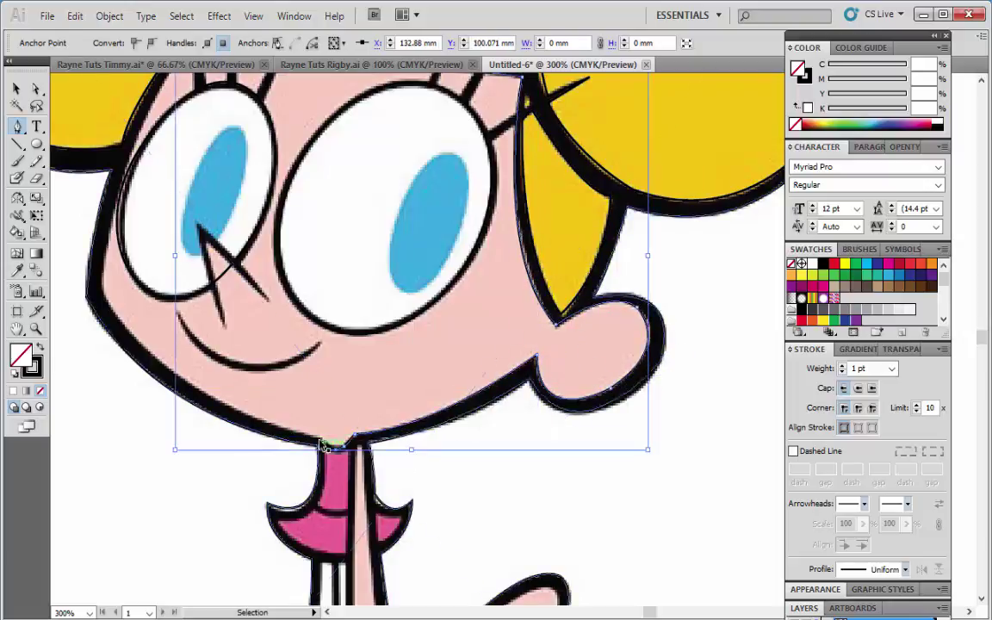
pyautogui.moveTo(244, 344)
pyautogui.mouseDown()
pyautogui.moveTo(373, 431)
pyautogui.moveTo(183, 228)
pyautogui.moveTo(158, 276)
pyautogui.mouseUp()
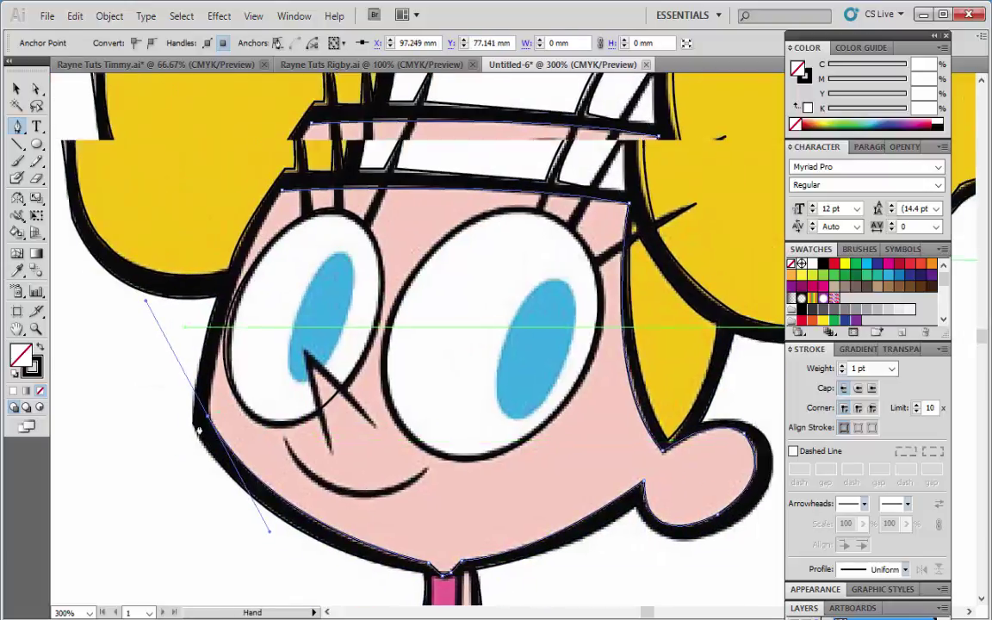
pyautogui.click(281, 197)
# Start a new path tracing the pink collar and its right edge.
pyautogui.moveTo(574, 558); pyautogui.dragTo(535, 325)
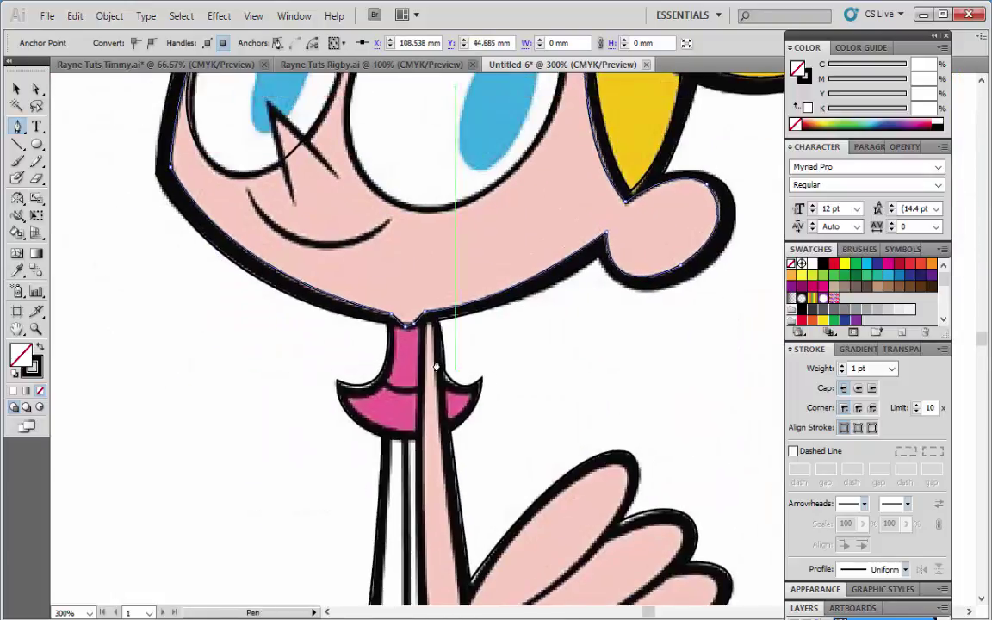
pyautogui.click(392, 332)
pyautogui.click(383, 380)
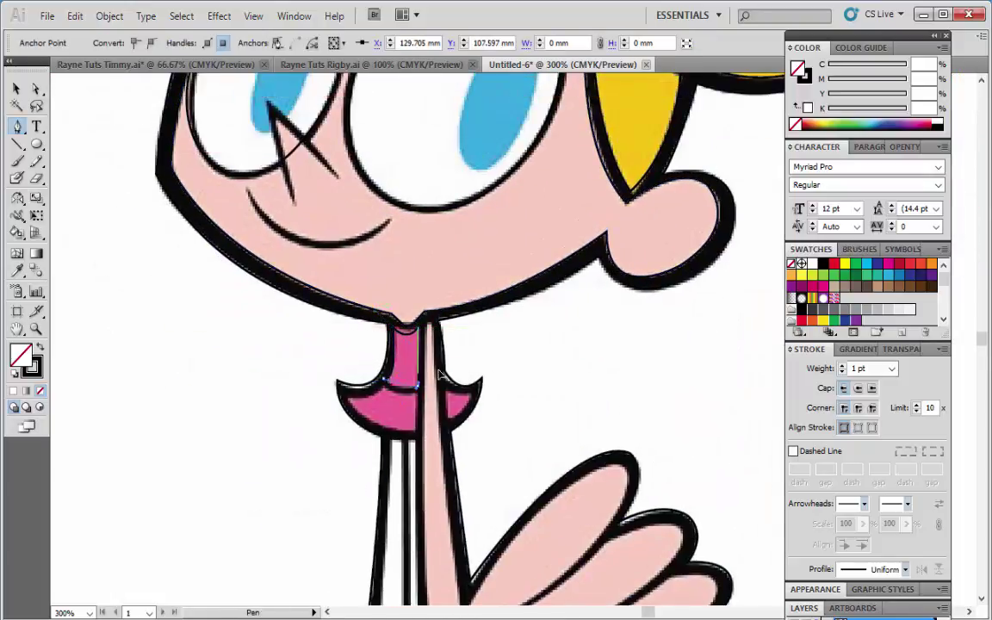
pyautogui.moveTo(418, 392); pyautogui.dragTo(415, 438)
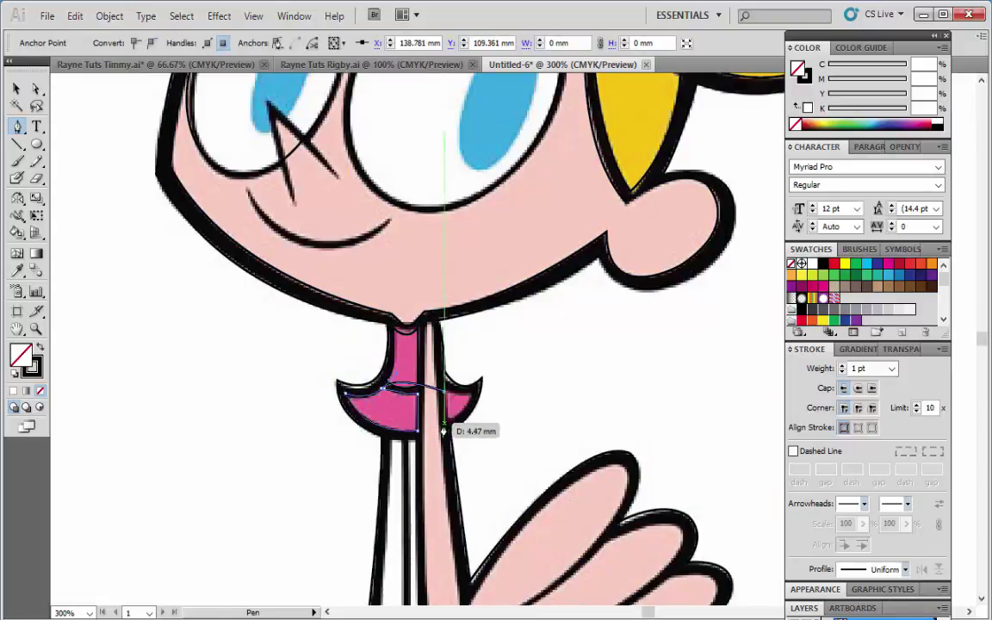
pyautogui.moveTo(454, 421); pyautogui.dragTo(476, 373)
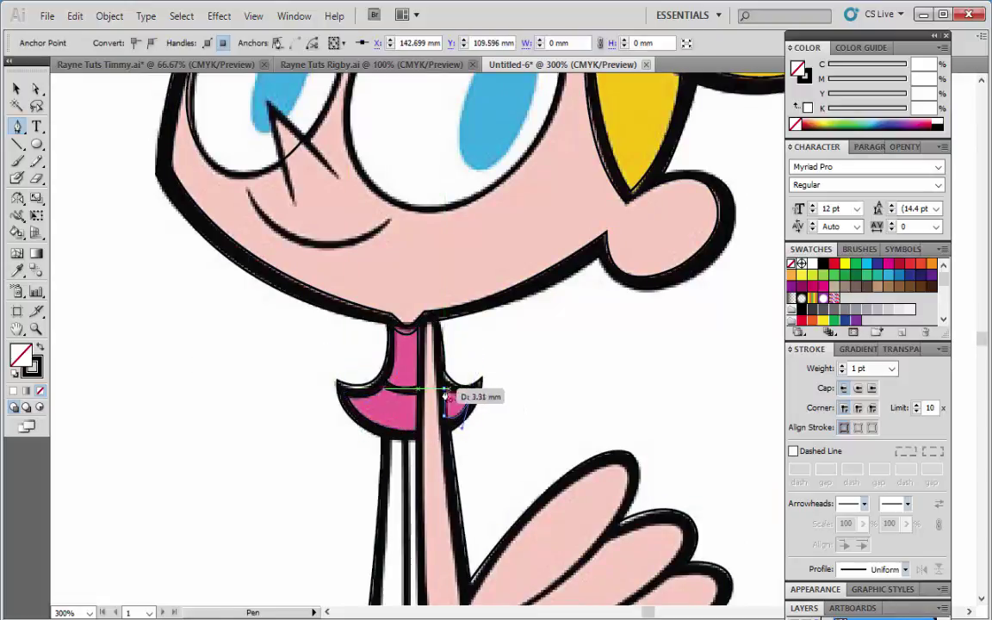
pyautogui.scroll(-5, 394, 502)
# Trace the inner leg line down to the bottom of the leg stripe.
pyautogui.moveTo(395, 452); pyautogui.dragTo(339, 441)
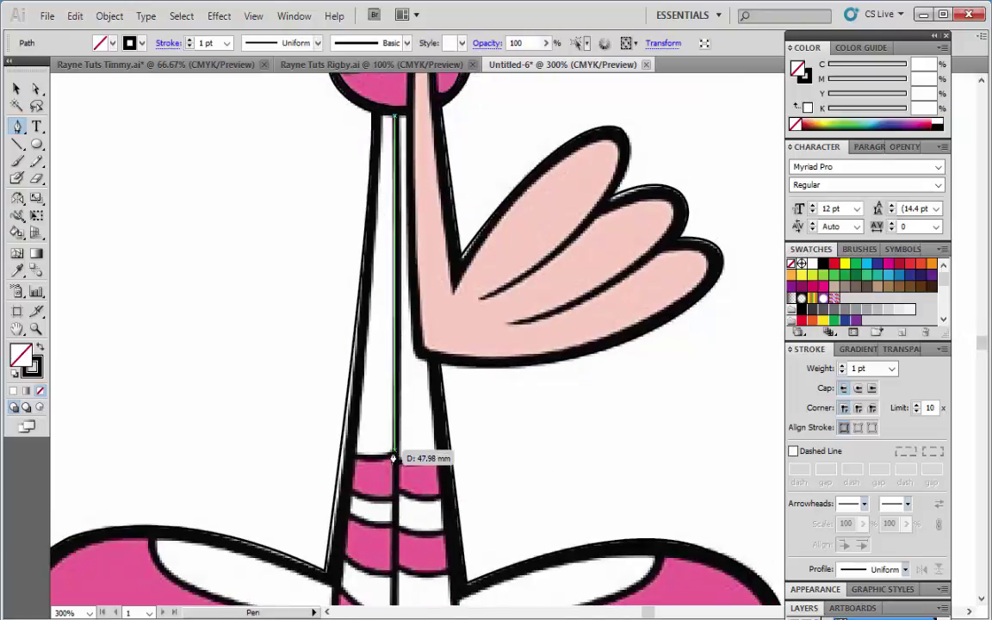
pyautogui.moveTo(435, 455); pyautogui.dragTo(448, 439)
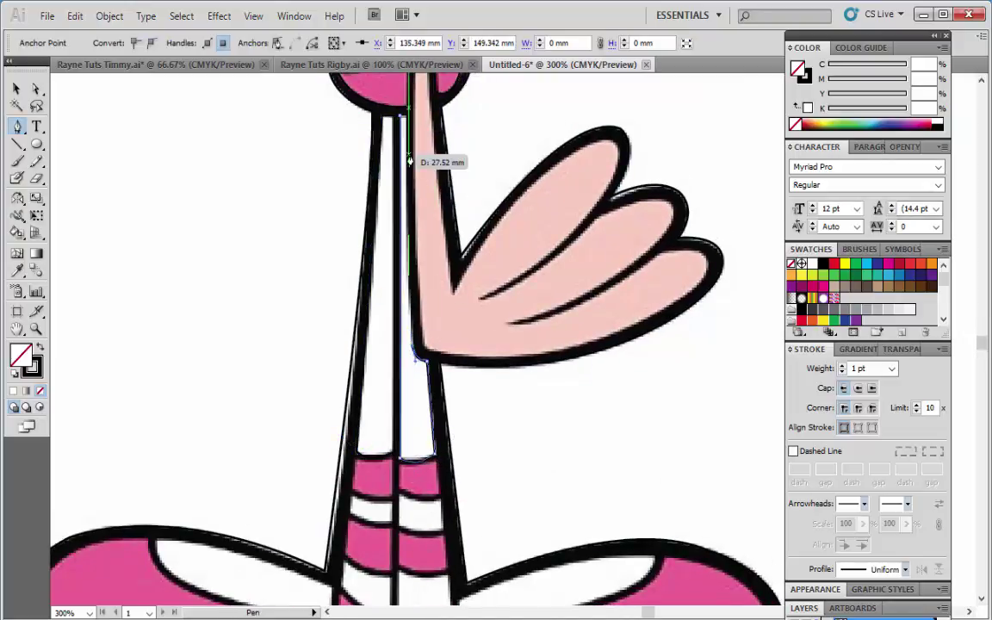
pyautogui.scroll(-3, 346, 488)
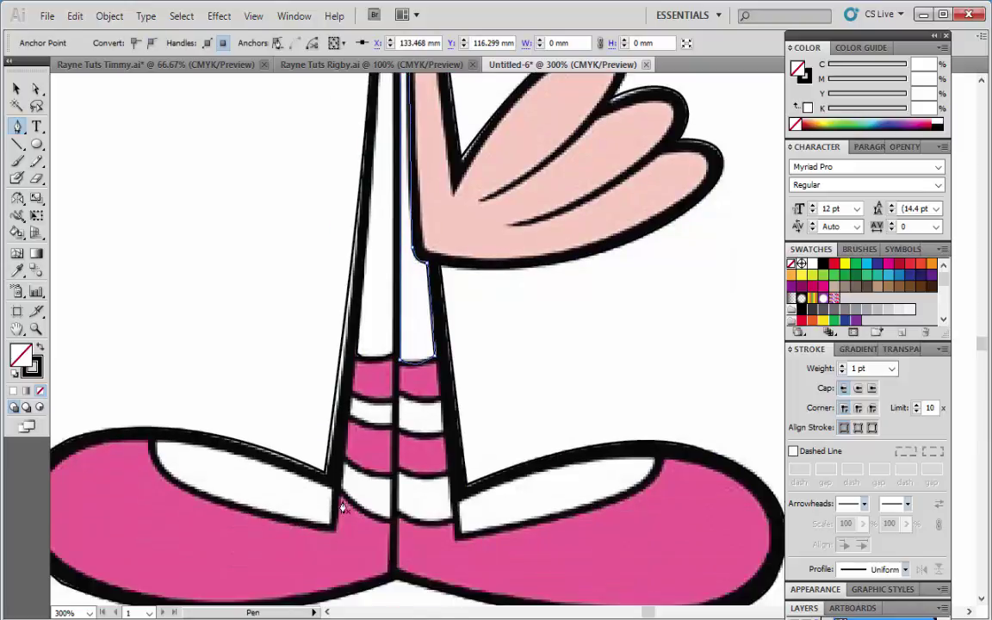
pyautogui.scroll(-1, 420, 344)
pyautogui.scroll(3, 387, 233)
pyautogui.scroll(2, 316, 179)
pyautogui.scroll(-3, 328, 241)
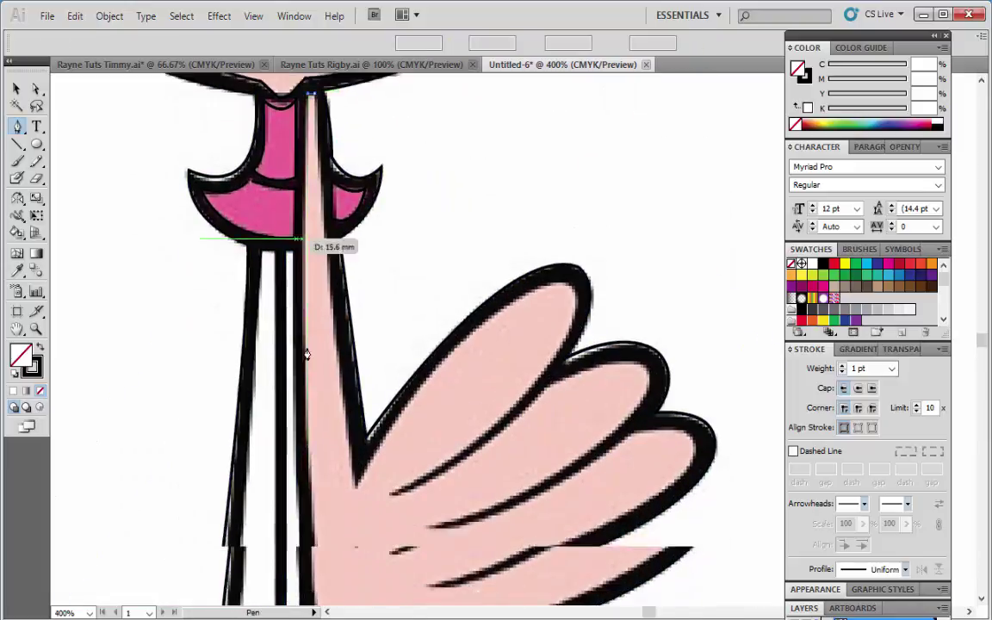
pyautogui.moveTo(313, 419); pyautogui.dragTo(368, 437)
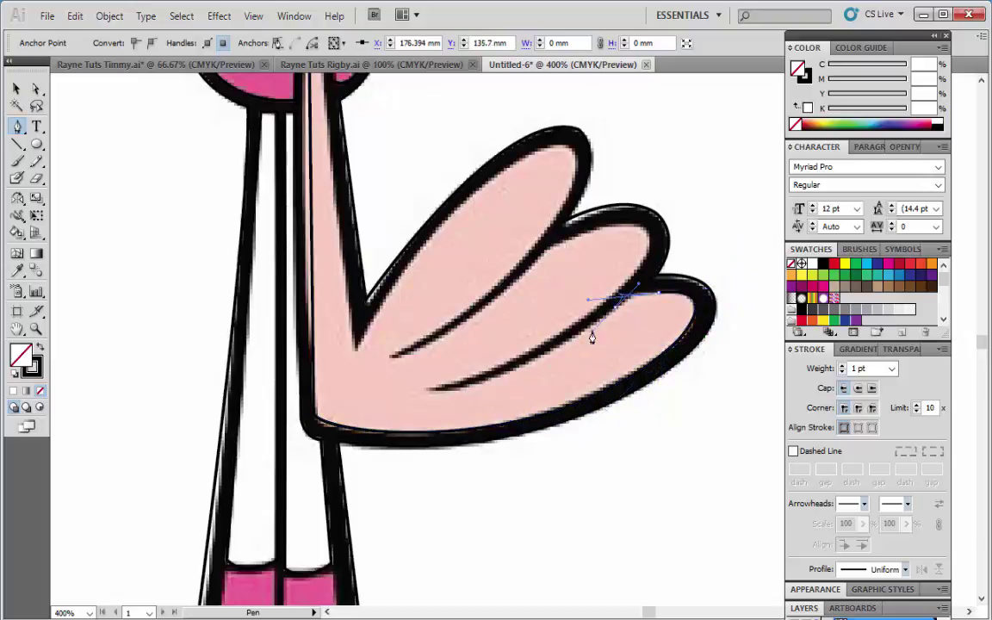
# Trace the upper and lower finger creases on the hand.
pyautogui.moveTo(620, 297); pyautogui.dragTo(606, 322)
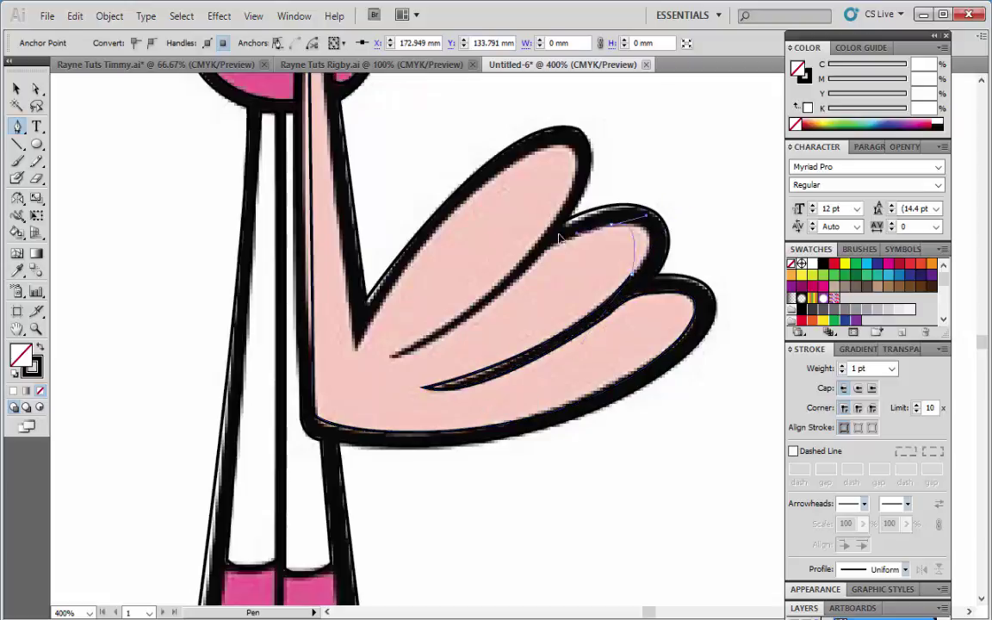
pyautogui.moveTo(609, 226); pyautogui.dragTo(631, 222)
pyautogui.click(385, 355)
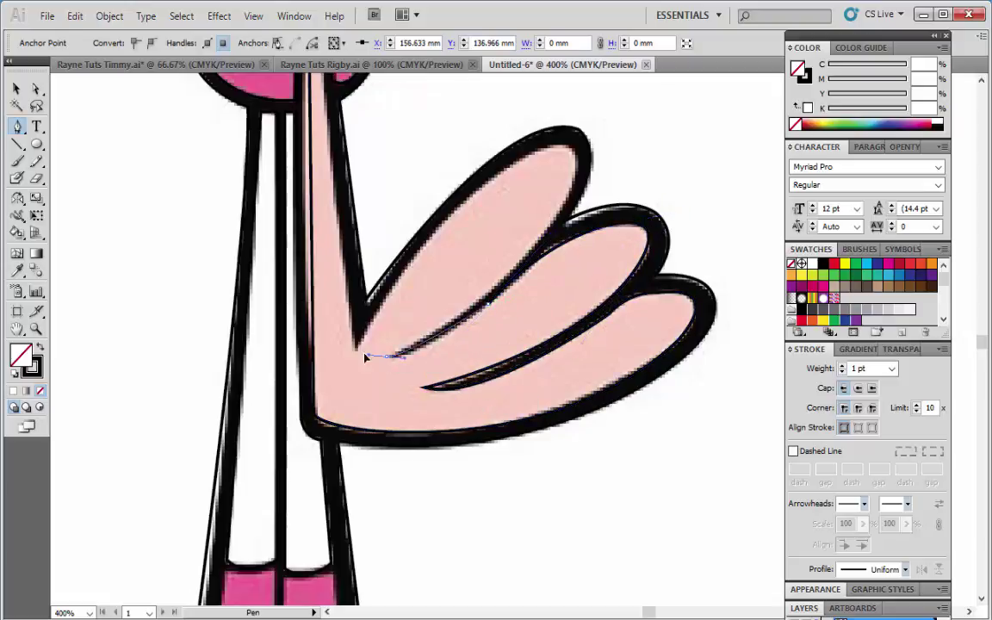
pyautogui.moveTo(558, 222); pyautogui.dragTo(596, 141)
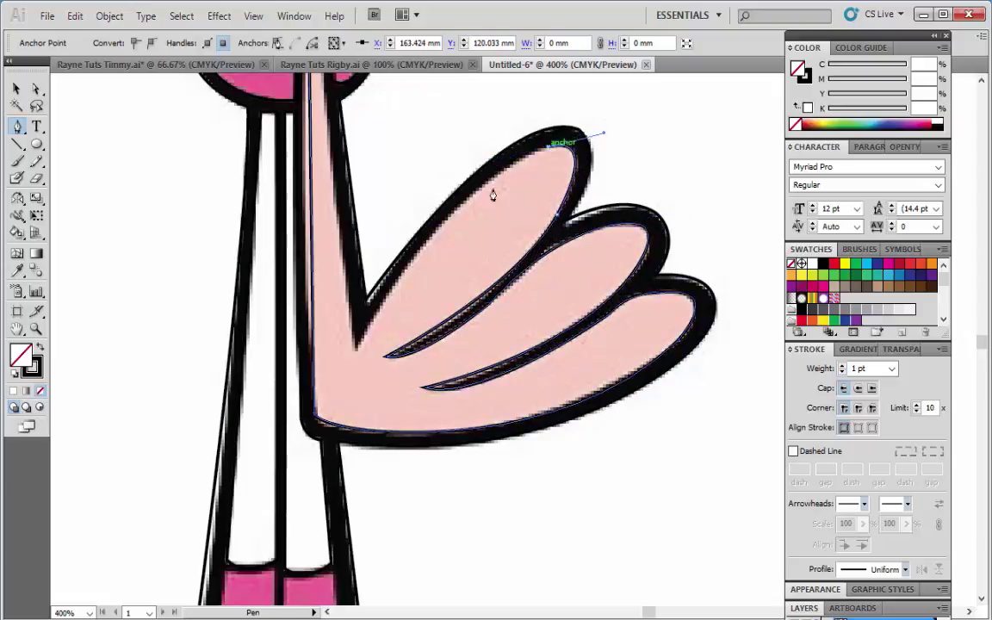
pyautogui.moveTo(358, 349); pyautogui.dragTo(406, 222)
pyautogui.moveTo(411, 168); pyautogui.dragTo(488, 280)
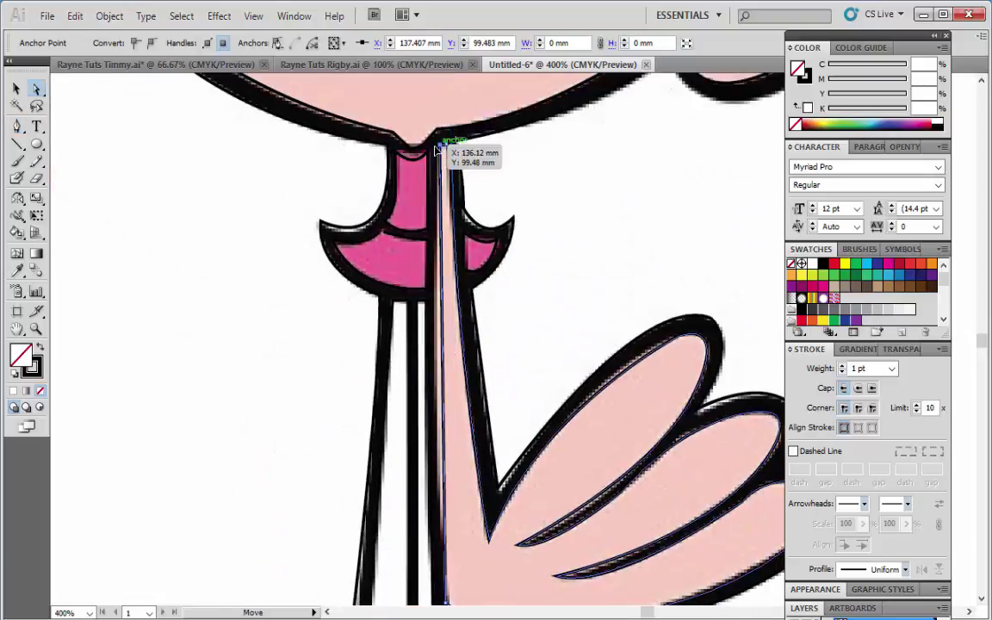
pyautogui.hotkey('ctrl', '-')
pyautogui.hotkey('ctrl', '-')
pyautogui.scroll(-3, 381, 431)
# Trace a closed shape around the left shoe's white top.
pyautogui.press('p')
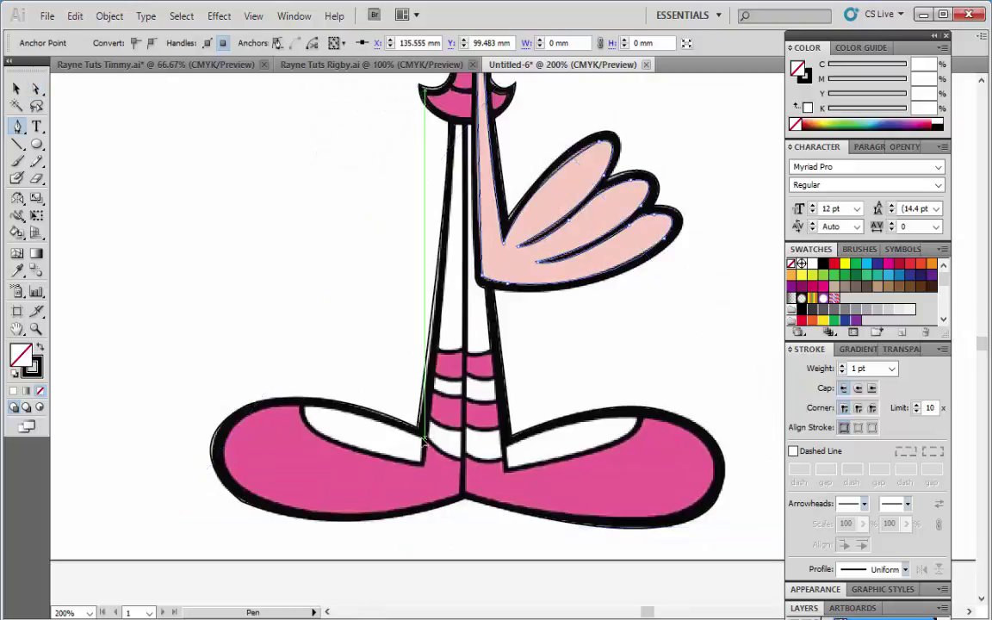
pyautogui.click(303, 405)
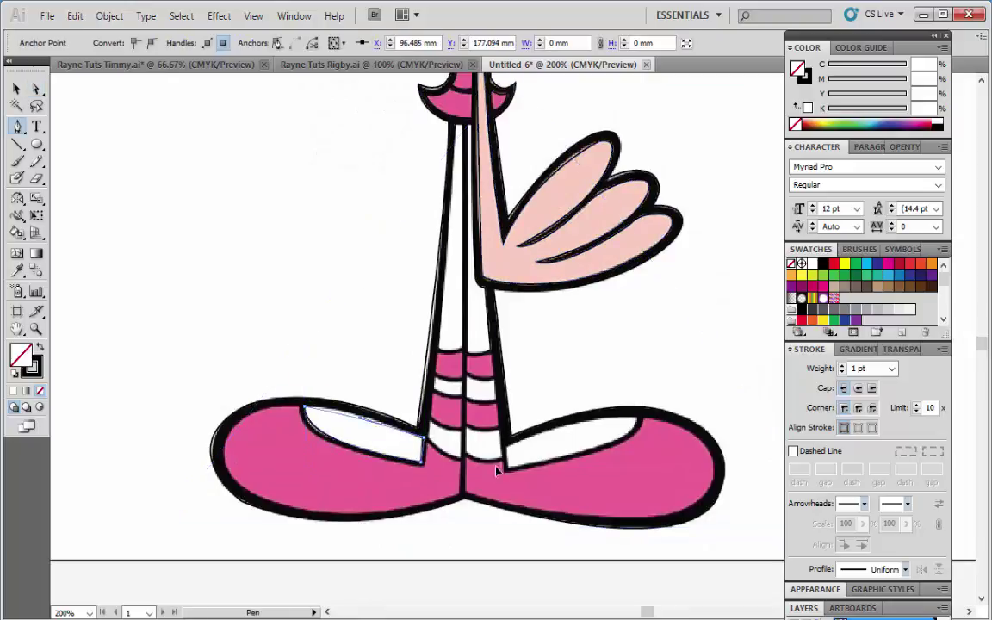
pyautogui.click(304, 410)
# Trace the pink shoes' outer outline, curving around the toe and under the bottom.
pyautogui.click(422, 467)
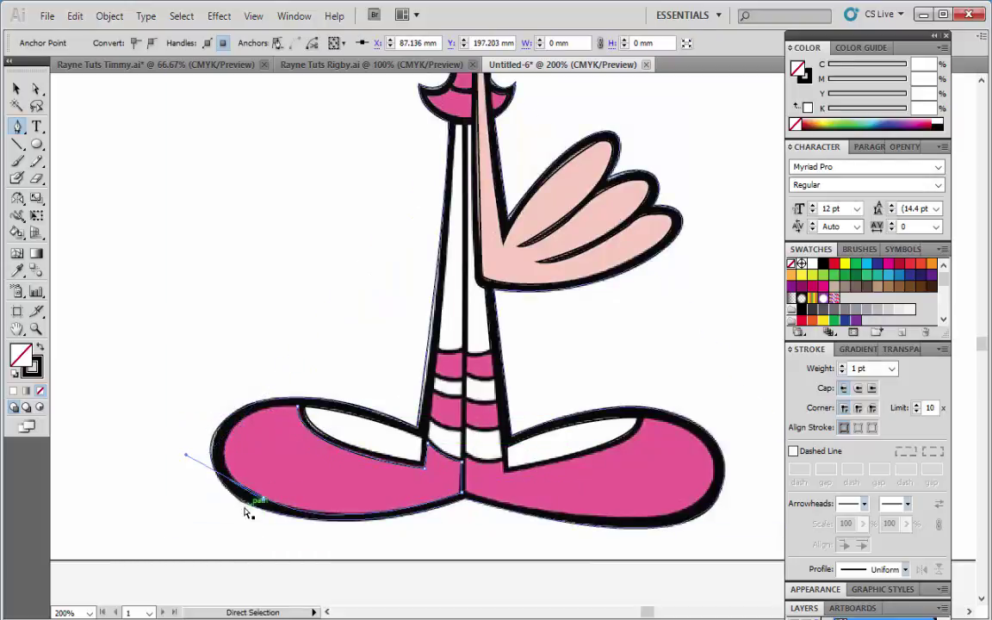
pyautogui.moveTo(245, 513); pyautogui.dragTo(250, 427)
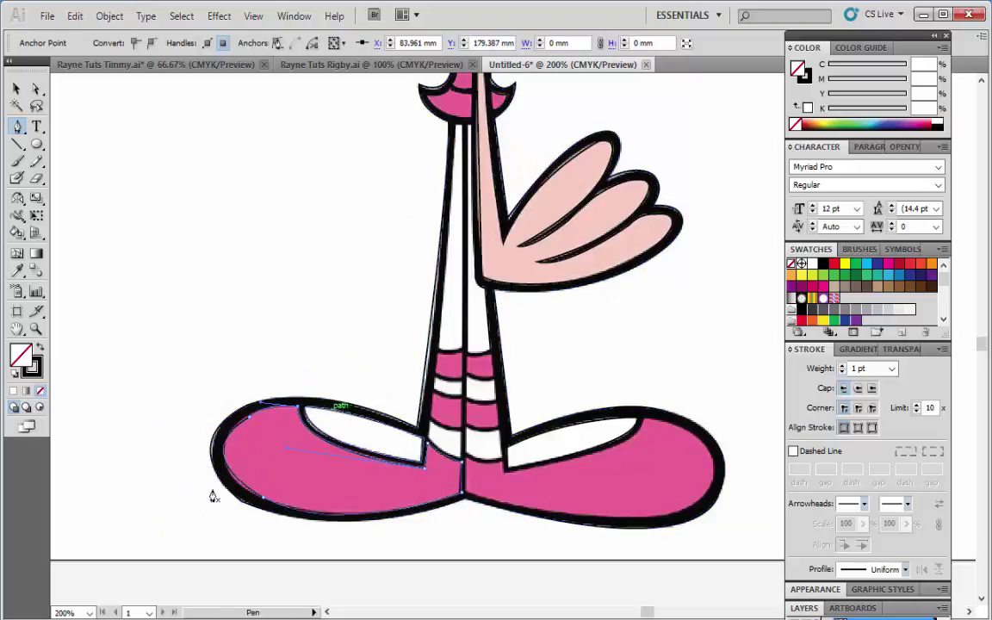
pyautogui.moveTo(465, 461)
pyautogui.mouseDown()
pyautogui.moveTo(506, 458)
pyautogui.moveTo(505, 468)
pyautogui.mouseUp()
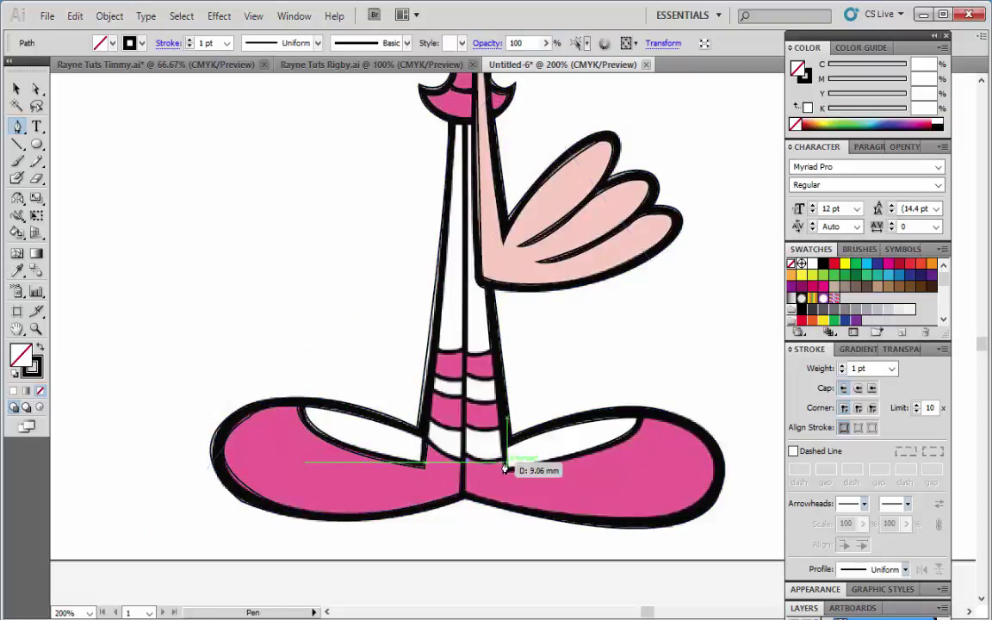
pyautogui.hotkey('ctrl', '+')
pyautogui.hotkey('ctrl', '+')
pyautogui.hotkey('ctrl', '+')
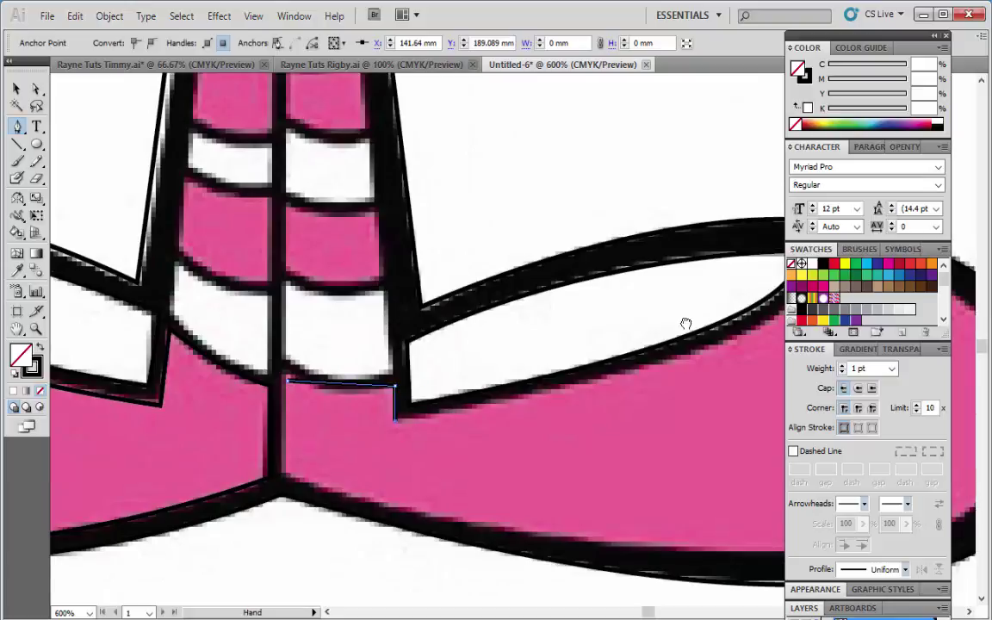
pyautogui.moveTo(686, 323); pyautogui.dragTo(571, 153)
pyautogui.moveTo(549, 277); pyautogui.dragTo(553, 284)
pyautogui.hotkey('ctrl', '-')
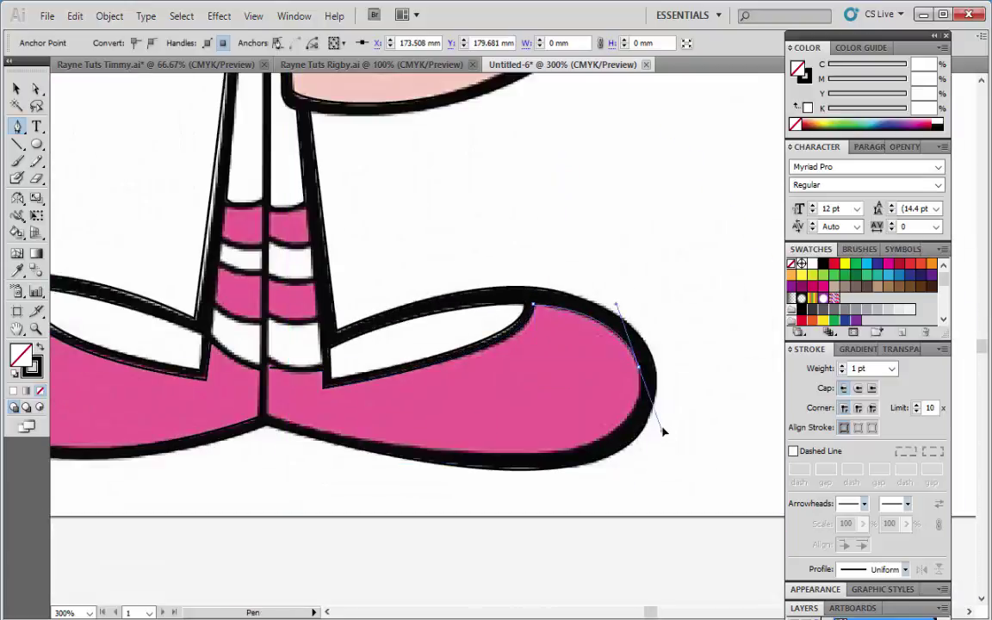
pyautogui.moveTo(501, 455); pyautogui.dragTo(662, 456)
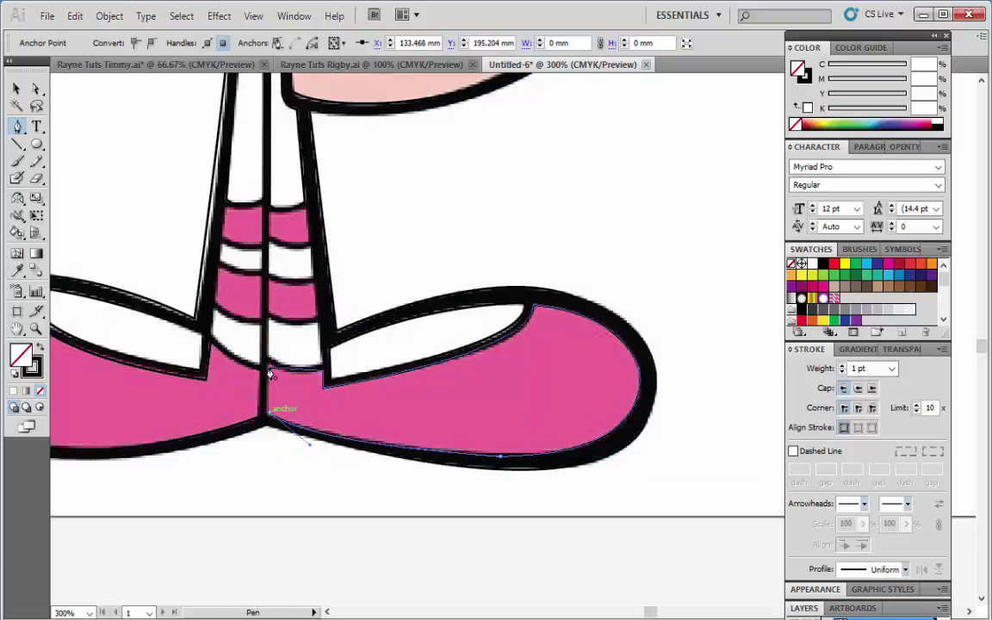
pyautogui.hotkey('ctrl', '-')
pyautogui.hotkey('ctrl', '+')
pyautogui.hotkey('ctrl', '+')
pyautogui.hotkey('ctrl', '+')
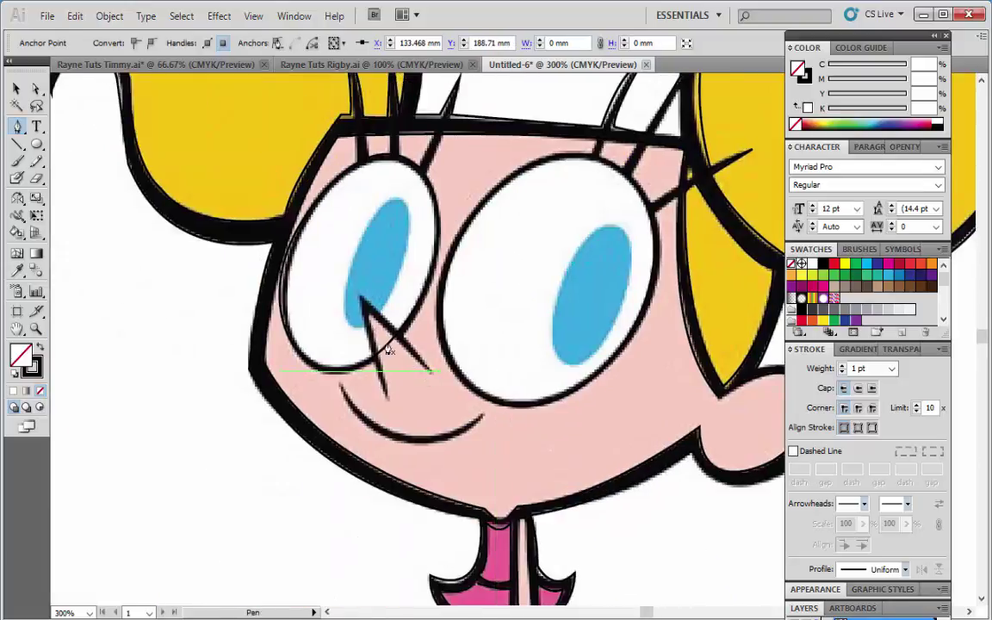
# Pen-trace the nose line down to its tip and the curved smile.
pyautogui.click(387, 398)
pyautogui.click(363, 306)
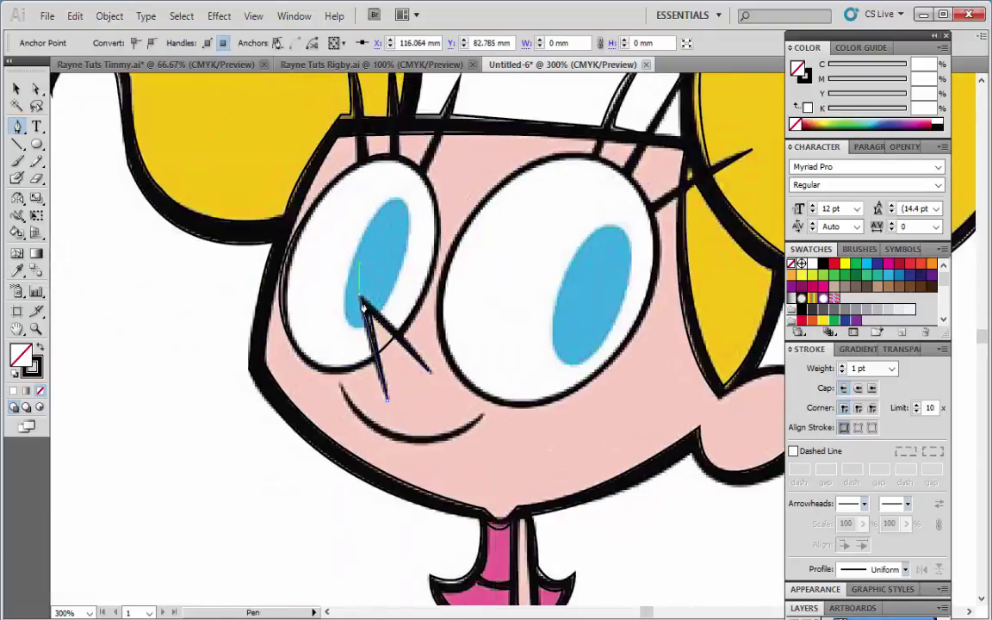
pyautogui.click(342, 388)
pyautogui.moveTo(484, 418); pyautogui.dragTo(582, 353)
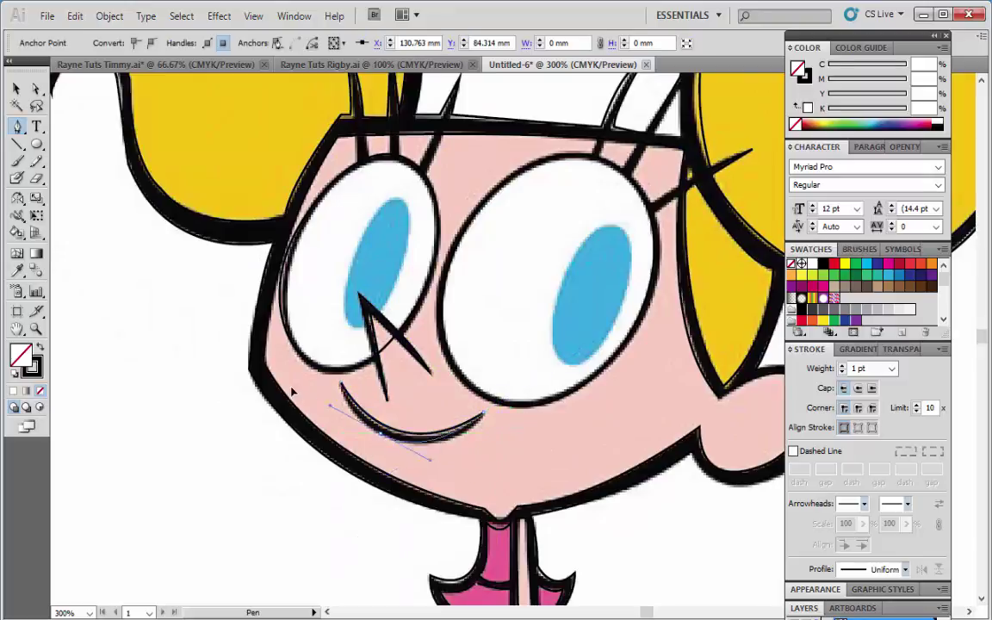
# Zoom out to review the whole drawing, then zoom back in on the face.
pyautogui.hotkey('ctrl', '-')
pyautogui.hotkey('ctrl', '-')
pyautogui.hotkey('ctrl', '-')
pyautogui.press('v')
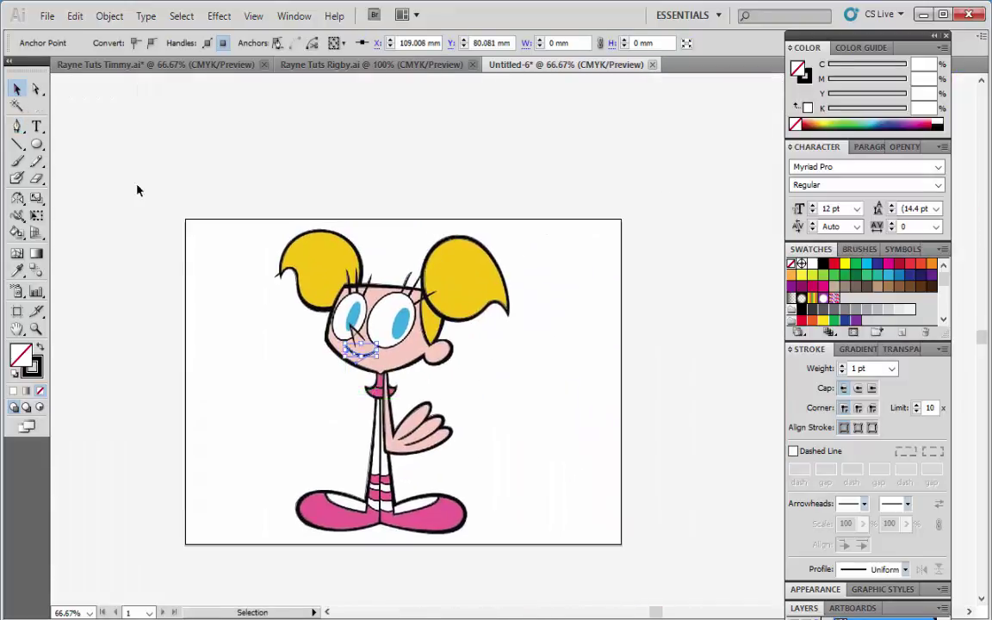
pyautogui.click(137, 188)
pyautogui.hotkey('ctrl', 'a')
pyautogui.click(237, 337)
pyautogui.hotkey('ctrl', '+')
pyautogui.hotkey('ctrl', '+')
pyautogui.hotkey('ctrl', '+')
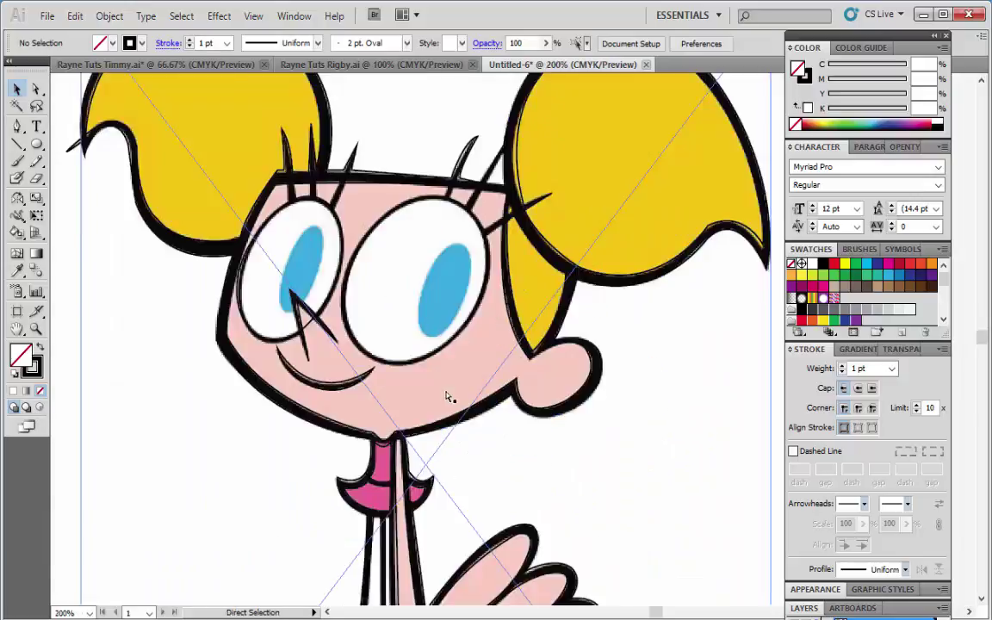
# Fit a tilted ellipse over the right pupil and a resized copy over the left pupil.
pyautogui.moveTo(502, 356); pyautogui.dragTo(502, 356)
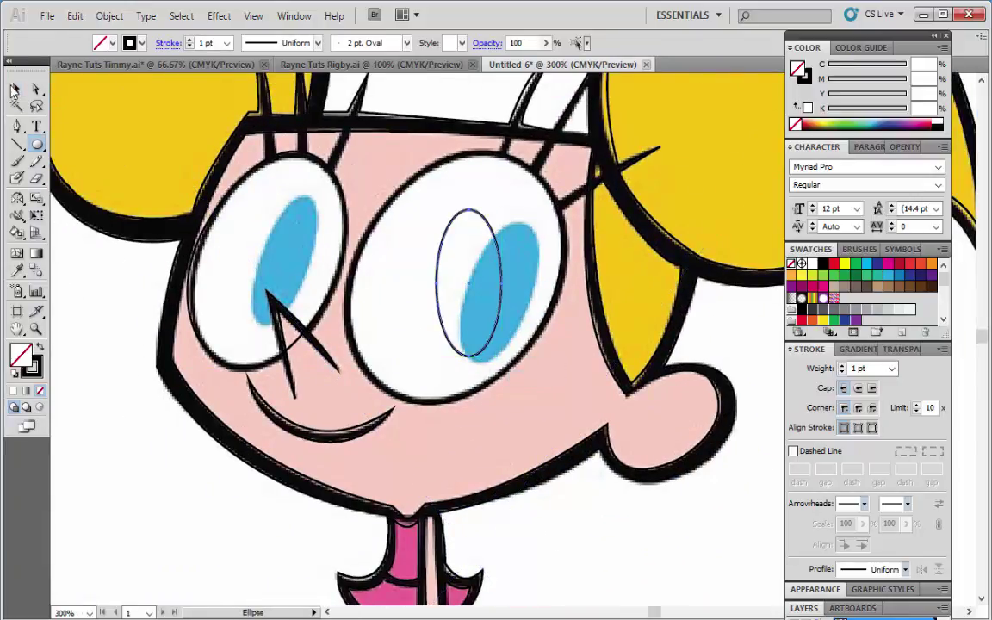
pyautogui.press('v')
pyautogui.moveTo(512, 205); pyautogui.dragTo(554, 215)
pyautogui.moveTo(438, 275); pyautogui.dragTo(470, 283)
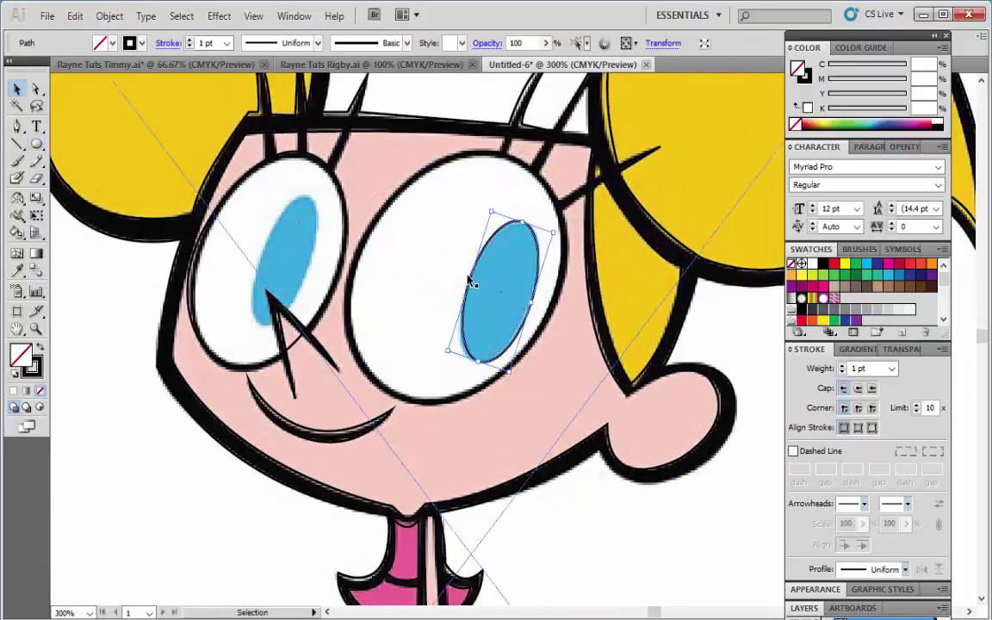
pyautogui.moveTo(270, 238); pyautogui.dragTo(274, 249)
pyautogui.moveTo(258, 312)
pyautogui.mouseDown()
pyautogui.moveTo(264, 330)
pyautogui.moveTo(267, 297)
pyautogui.mouseUp()
# Position the reference image beside the tracing so both are visible.
pyautogui.hotkey('ctrl', '1')
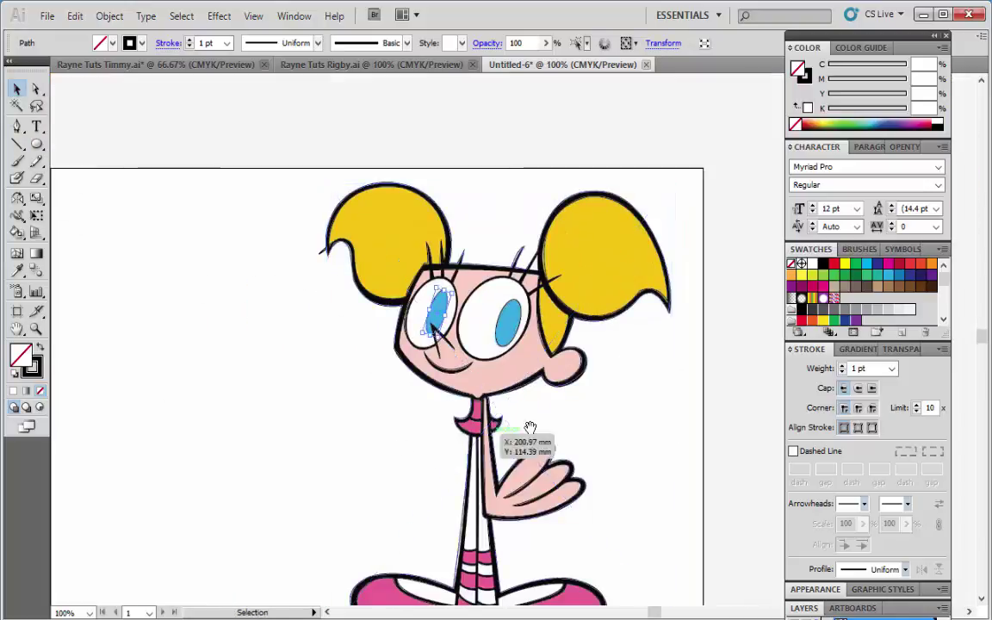
pyautogui.moveTo(447, 332); pyautogui.dragTo(137, 332)
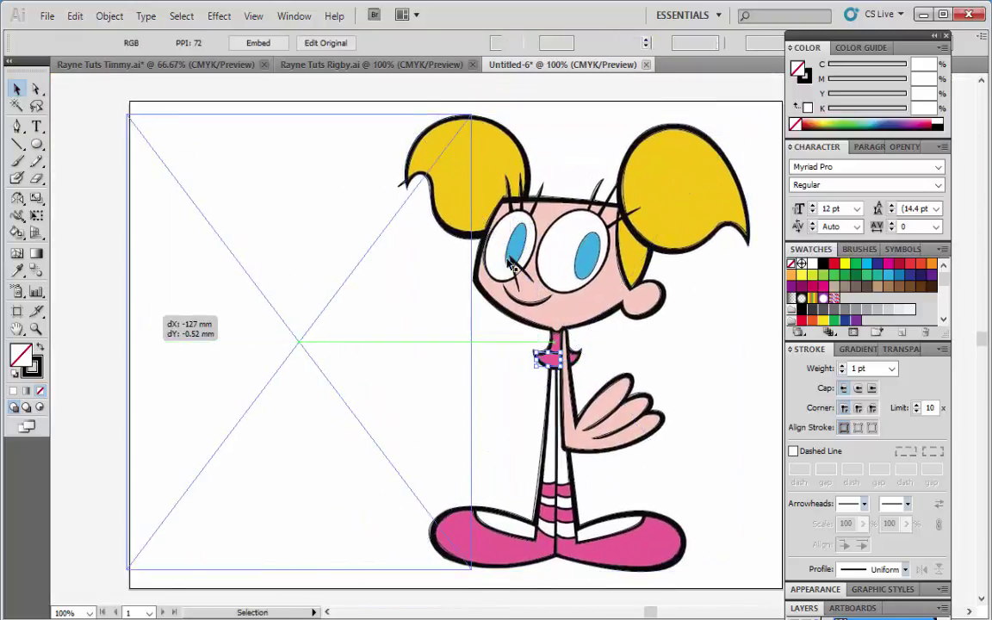
pyautogui.moveTo(454, 306)
pyautogui.mouseDown()
pyautogui.moveTo(389, 301)
pyautogui.moveTo(465, 301)
pyautogui.mouseUp()
pyautogui.moveTo(259, 344); pyautogui.dragTo(192, 344)
# Fill the left and right hair shapes with the reference's yellow.
pyautogui.click(470, 150)
pyautogui.press('i')
pyautogui.click(344, 181)
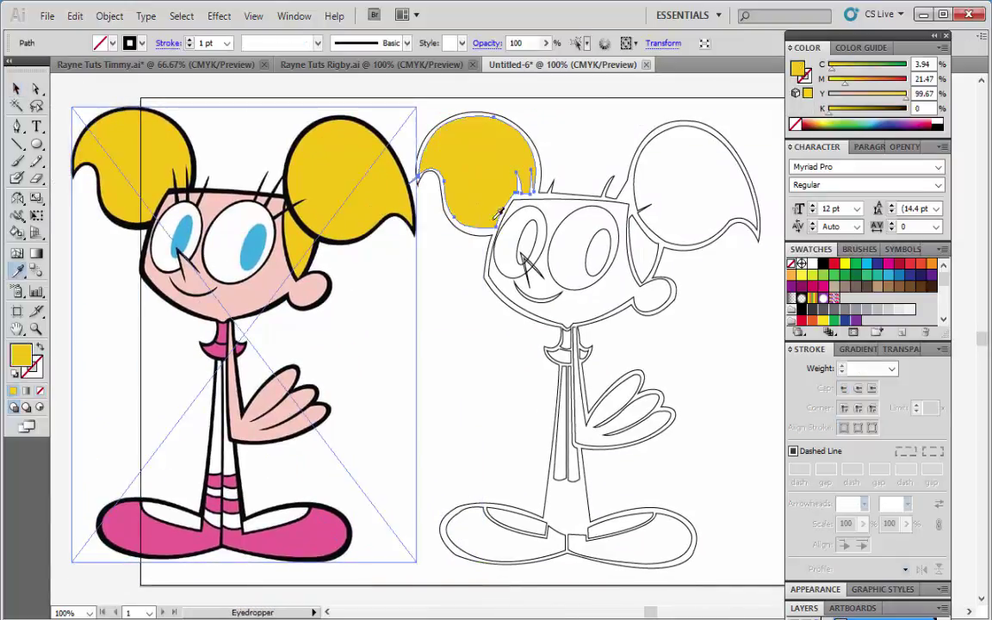
pyautogui.press('v')
pyautogui.click(640, 168)
pyautogui.press('i')
pyautogui.click(345, 181)
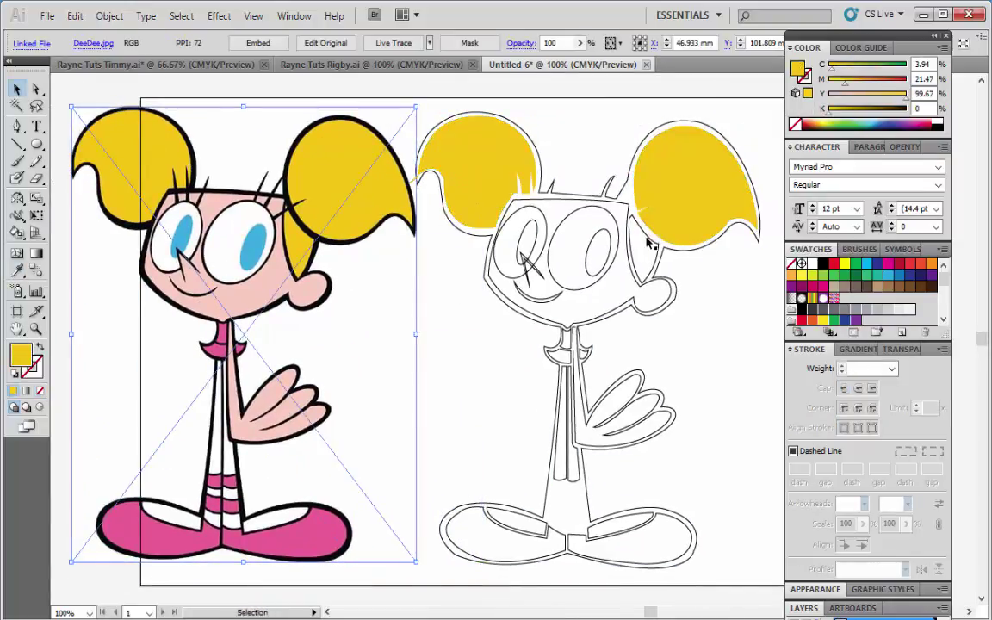
pyautogui.click(642, 250)
# Fill the traced face and hand with the reference's skin pink.
pyautogui.click(488, 288)
pyautogui.press('i')
pyautogui.click(301, 284)
pyautogui.press('v')
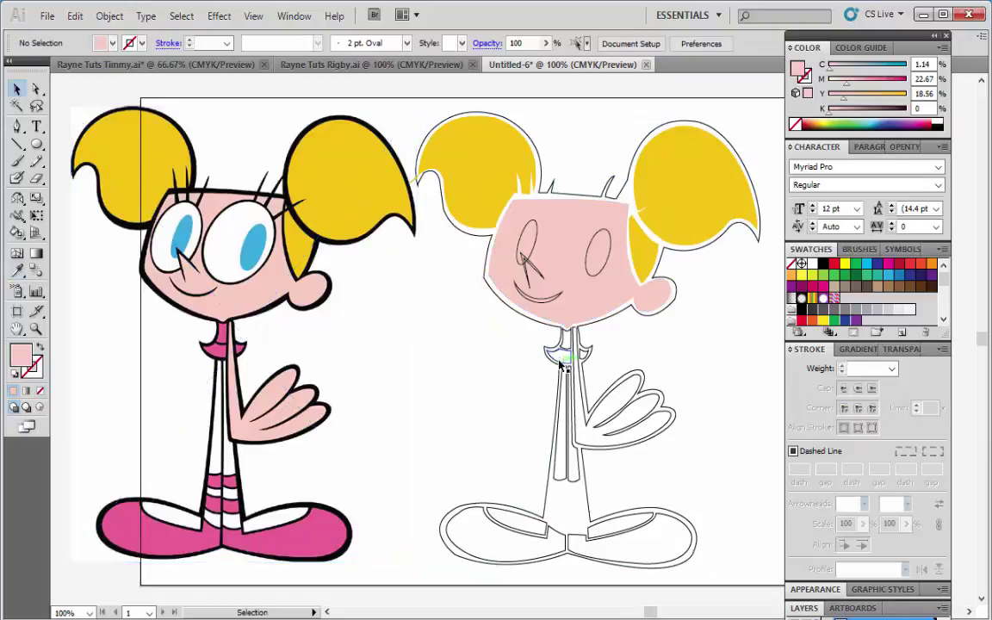
pyautogui.click(620, 405)
pyautogui.click(601, 280)
pyautogui.press('v')
pyautogui.click(573, 532)
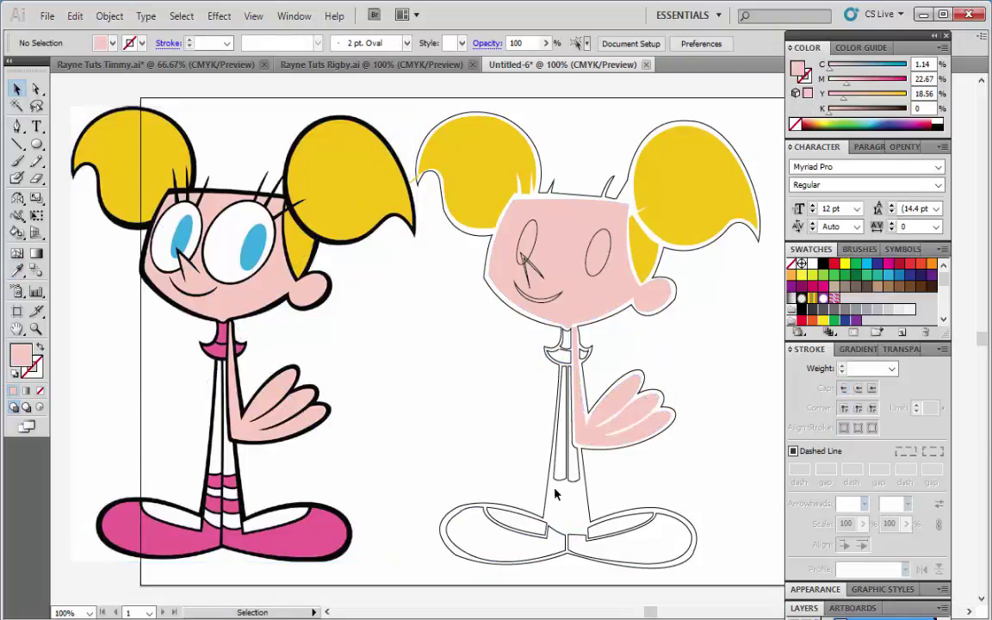
# Give the traced shoes and collar the pink sampled from the reference.
pyautogui.click(500, 534)
pyautogui.press('i')
pyautogui.click(302, 532)
pyautogui.press('v')
pyautogui.click(583, 540)
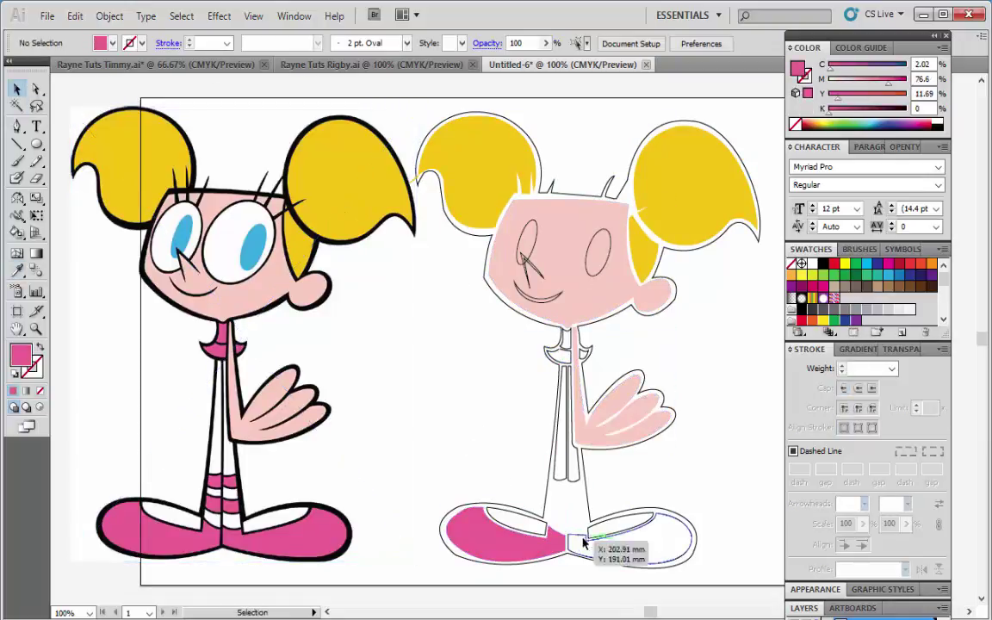
pyautogui.click(560, 353)
pyautogui.press('i')
pyautogui.click(527, 534)
pyautogui.press('v')
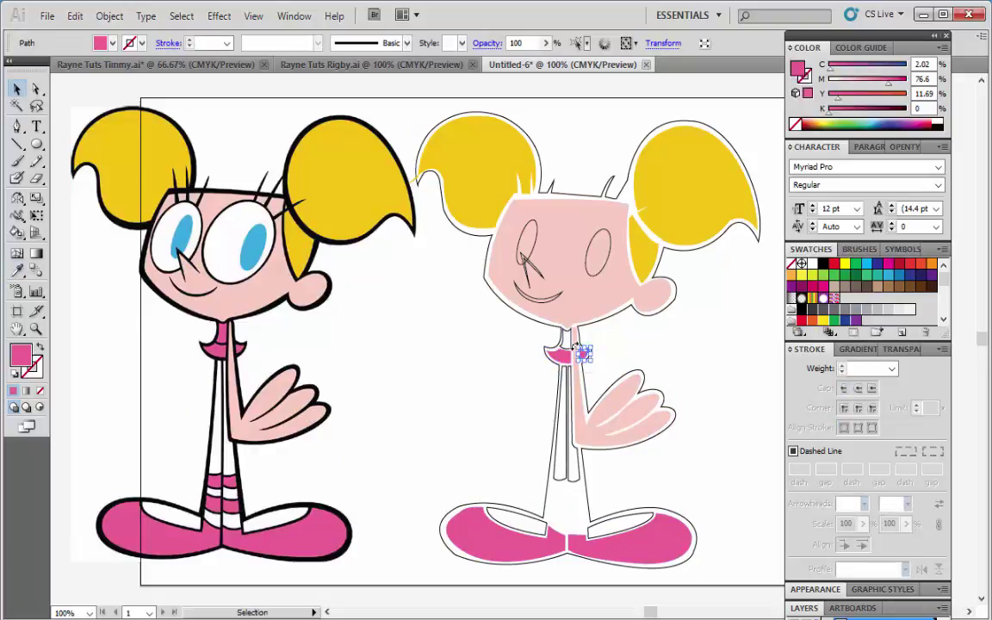
pyautogui.click(559, 353)
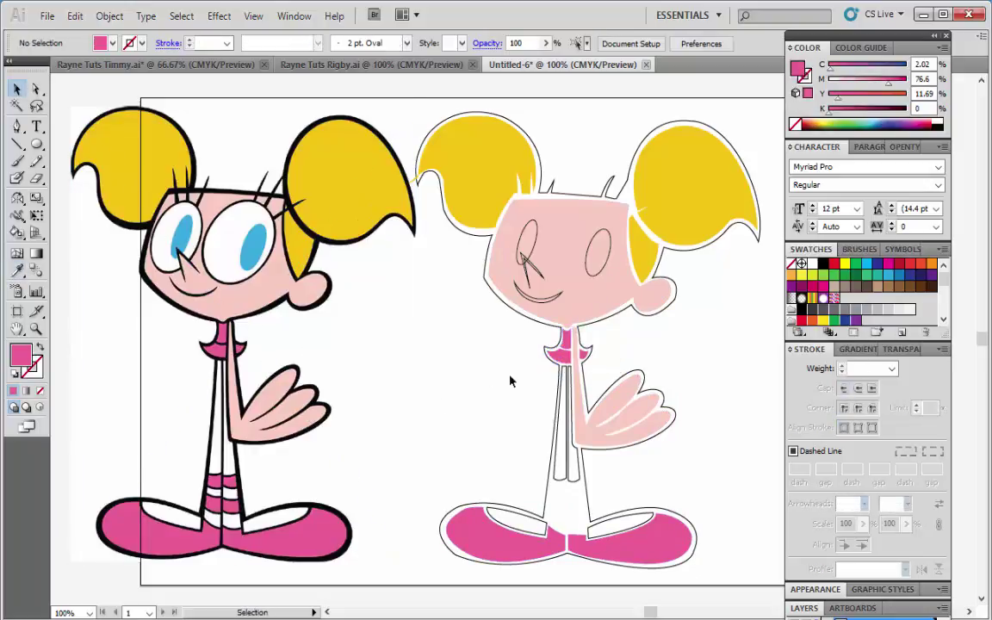
# Fill the back shape black and send it behind the figure.
pyautogui.click(512, 272)
pyautogui.press('i')
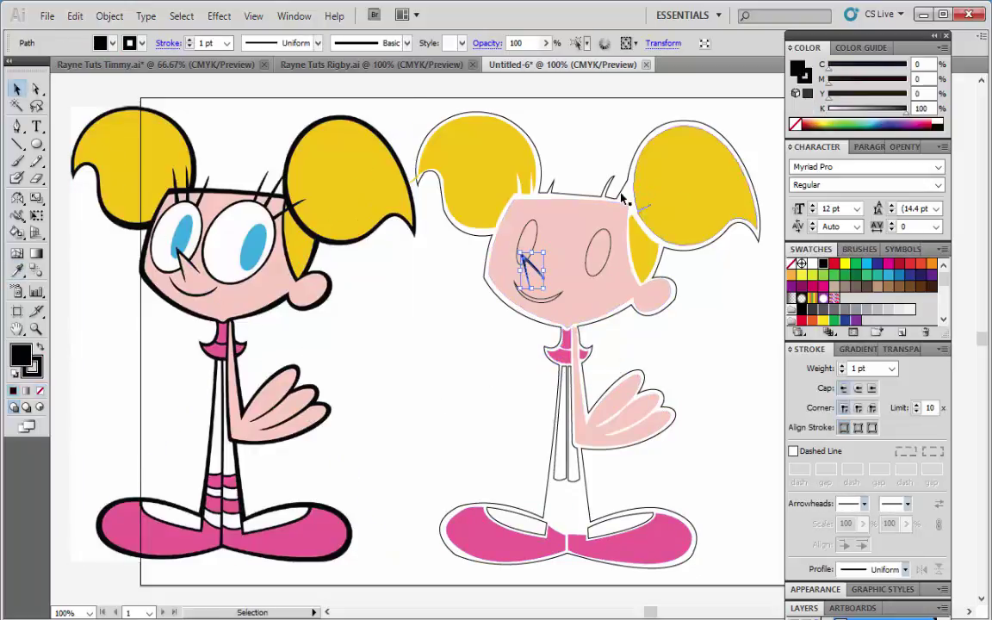
pyautogui.press('v')
pyautogui.hotkey('ctrl', 'shift', 'a')
# Colour both pupils blue with the cyan swatch.
pyautogui.click(529, 237)
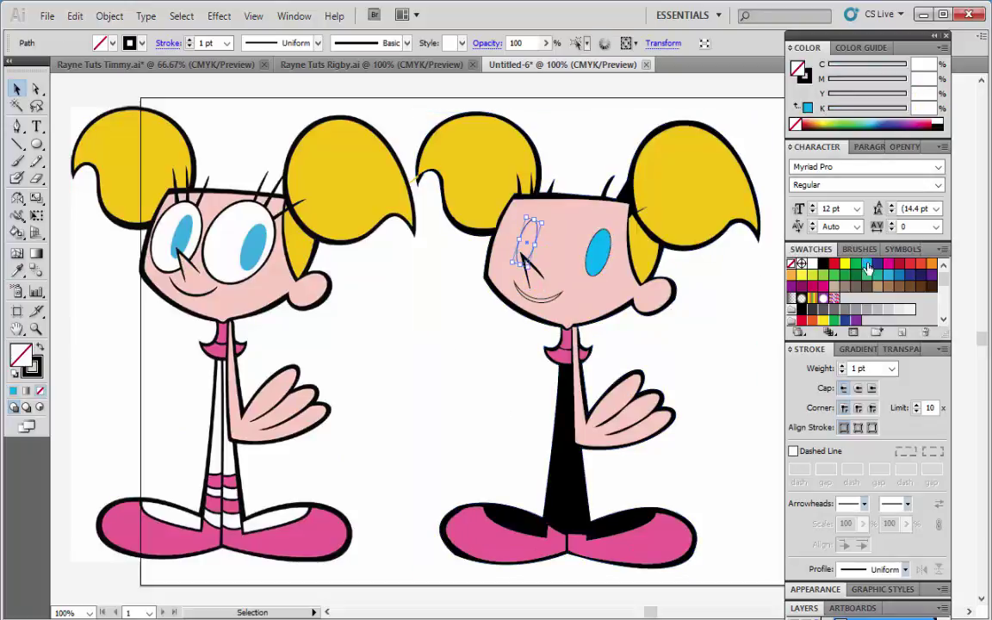
pyautogui.click(598, 248)
pyautogui.press('v')
pyautogui.click(602, 196)
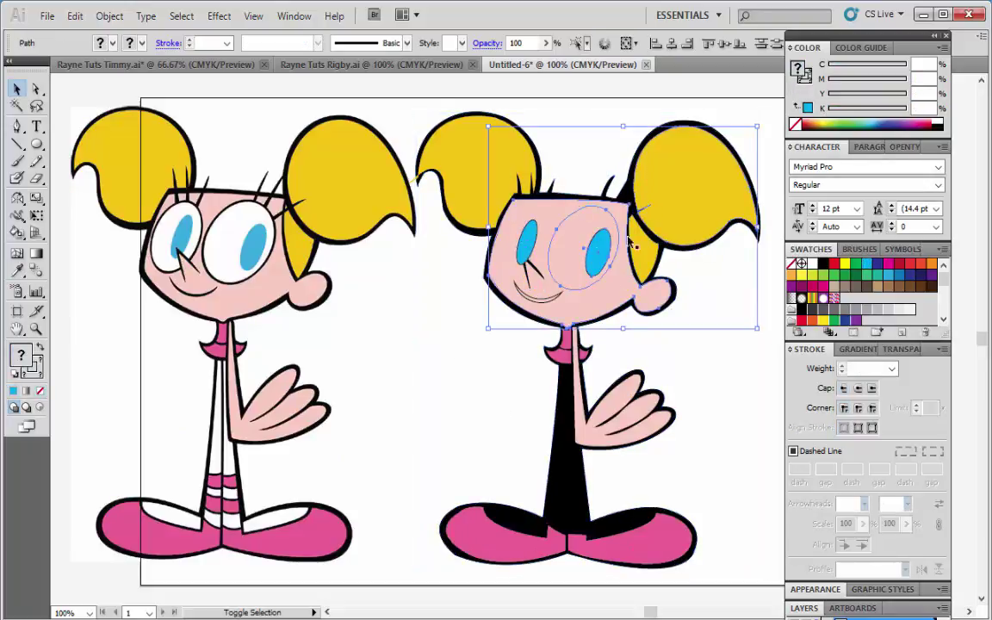
# Bring both white eye shapes to the front with Arrange.
pyautogui.click(614, 232)
pyautogui.rightClick(597, 256)
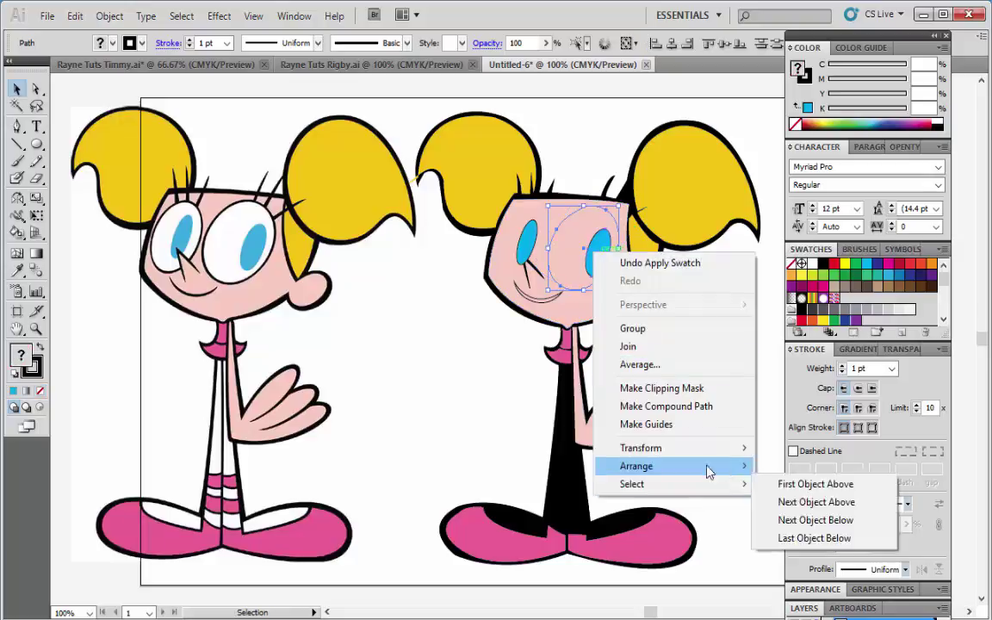
pyautogui.click(788, 500)
pyautogui.hotkey('ctrl', 'shift', 'a')
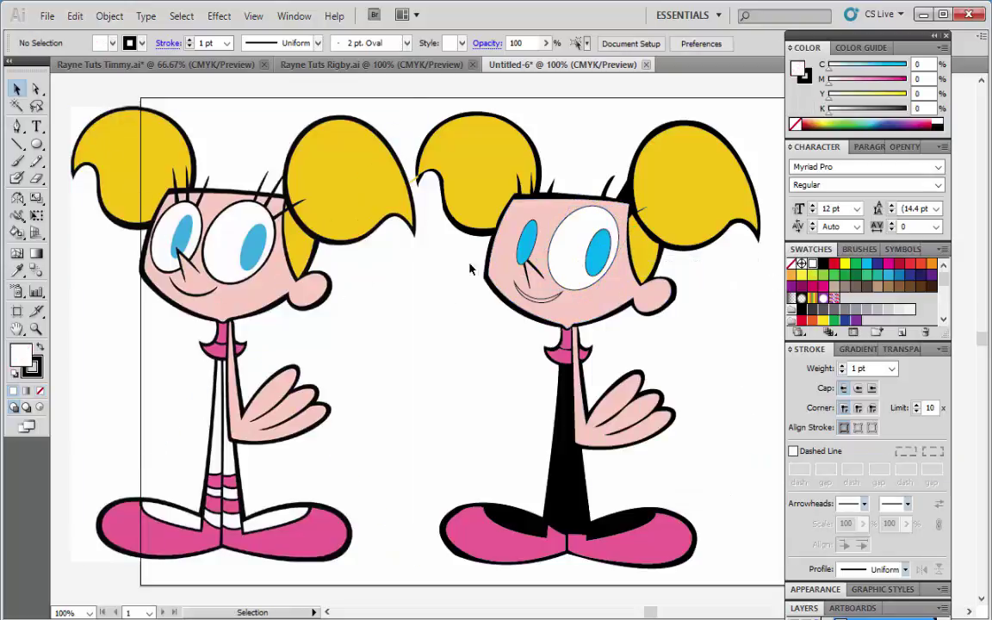
pyautogui.click(516, 252)
pyautogui.rightClick(533, 242)
pyautogui.click(741, 454)
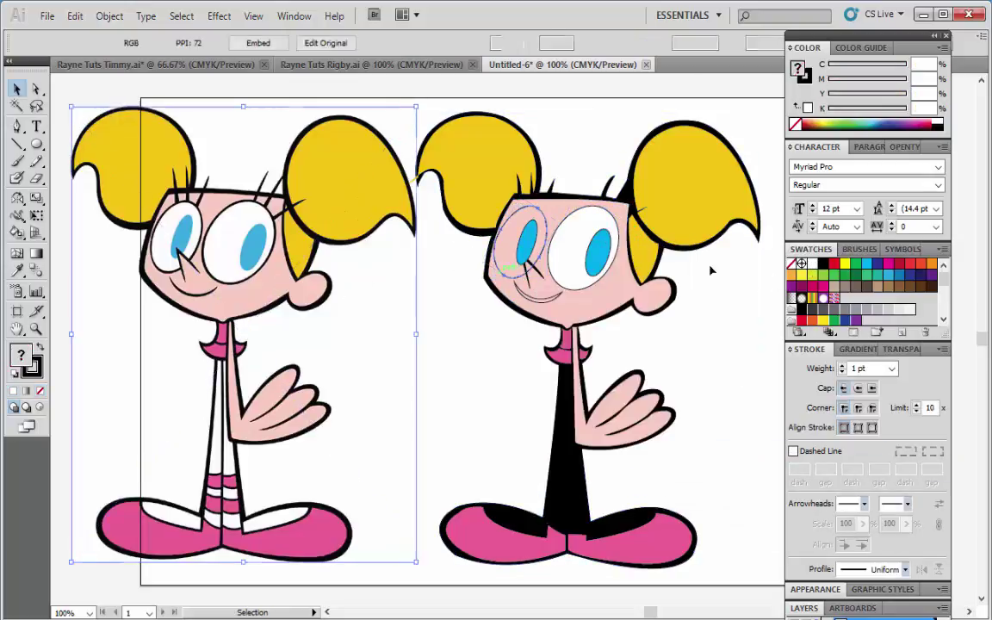
pyautogui.hotkey('ctrl', 'shift', 'a')
pyautogui.moveTo(518, 288)
pyautogui.mouseDown()
pyautogui.moveTo(478, 284)
pyautogui.moveTo(508, 297)
pyautogui.mouseUp()
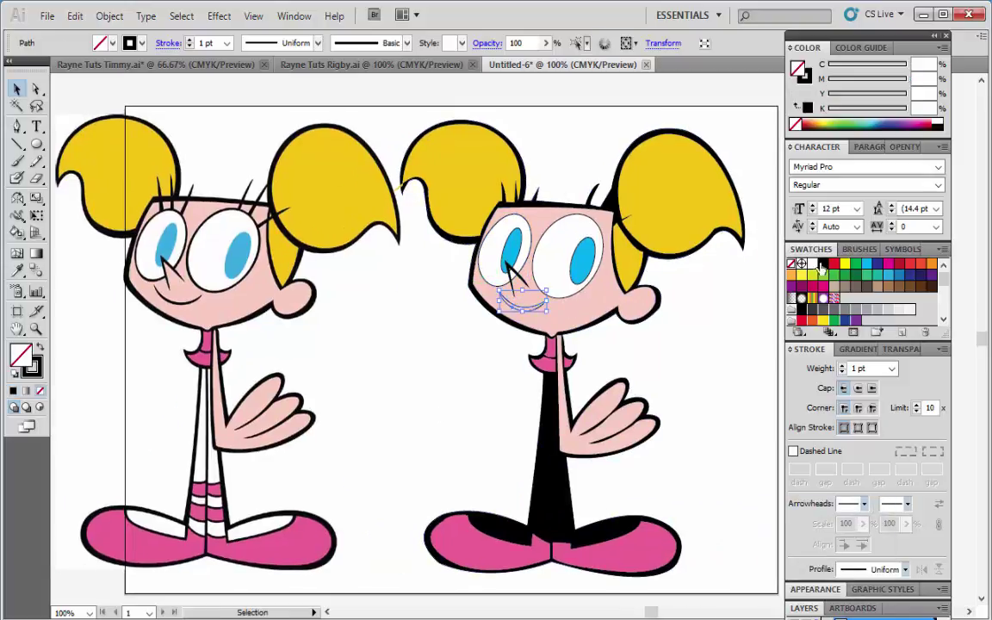
# Draw a triangular nose with the Pen tool and fill it with the face's pink.
pyautogui.hotkey('ctrl', '=')
pyautogui.hotkey('ctrl', '=')
pyautogui.hotkey('ctrl', '=')
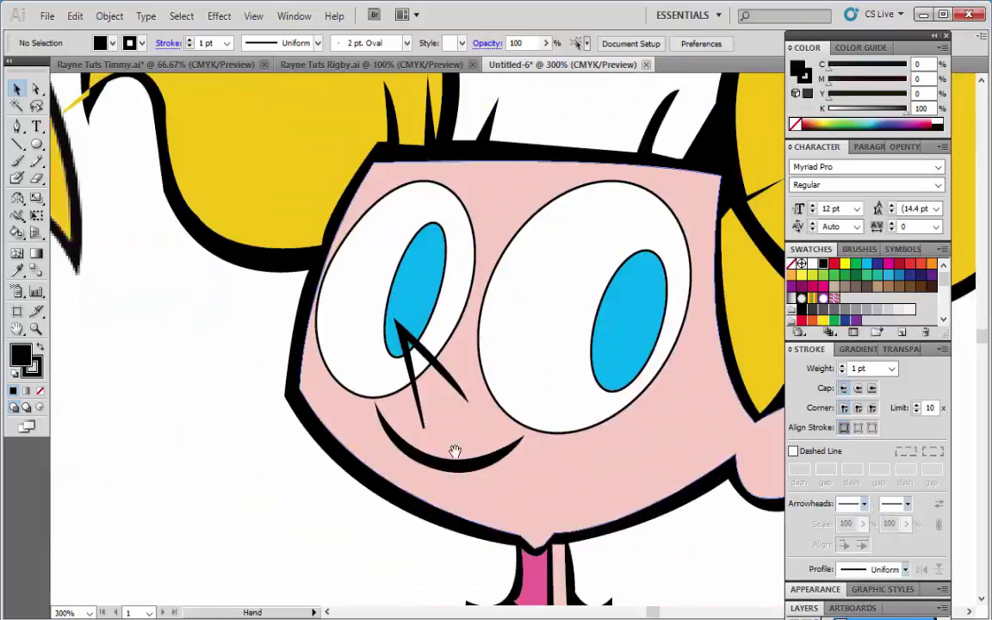
pyautogui.press('p')
pyautogui.click(396, 323)
pyautogui.click(469, 399)
pyautogui.click(422, 431)
pyautogui.press('i')
pyautogui.click(486, 412)
pyautogui.press('v')
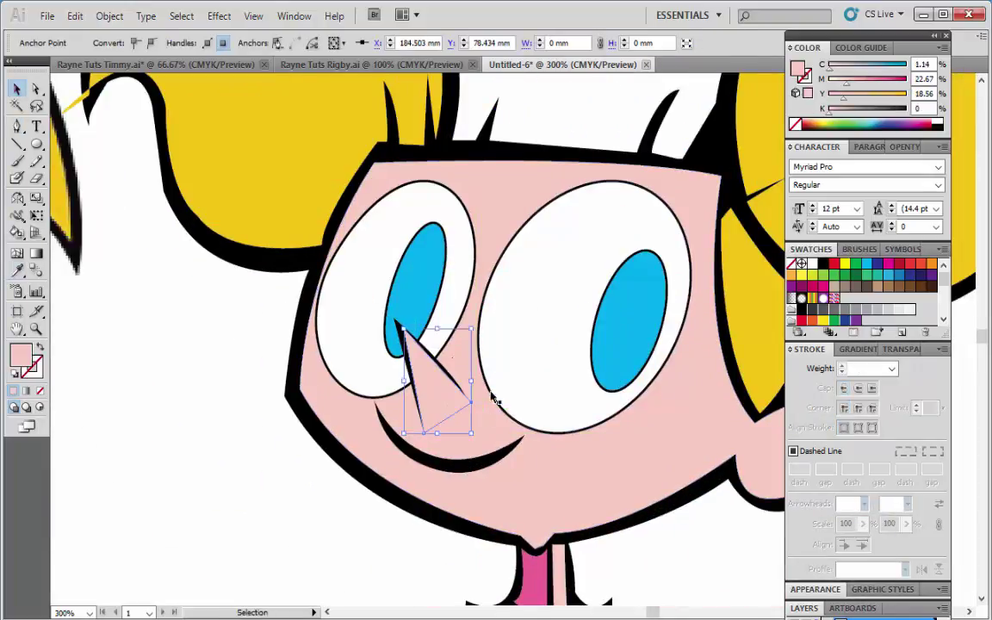
pyautogui.rightClick(396, 326)
pyautogui.click(332, 525)
# Move the black body behind the white legs and pan toward the reference legs.
pyautogui.hotkey('ctrl', '-')
pyautogui.hotkey('ctrl', '-')
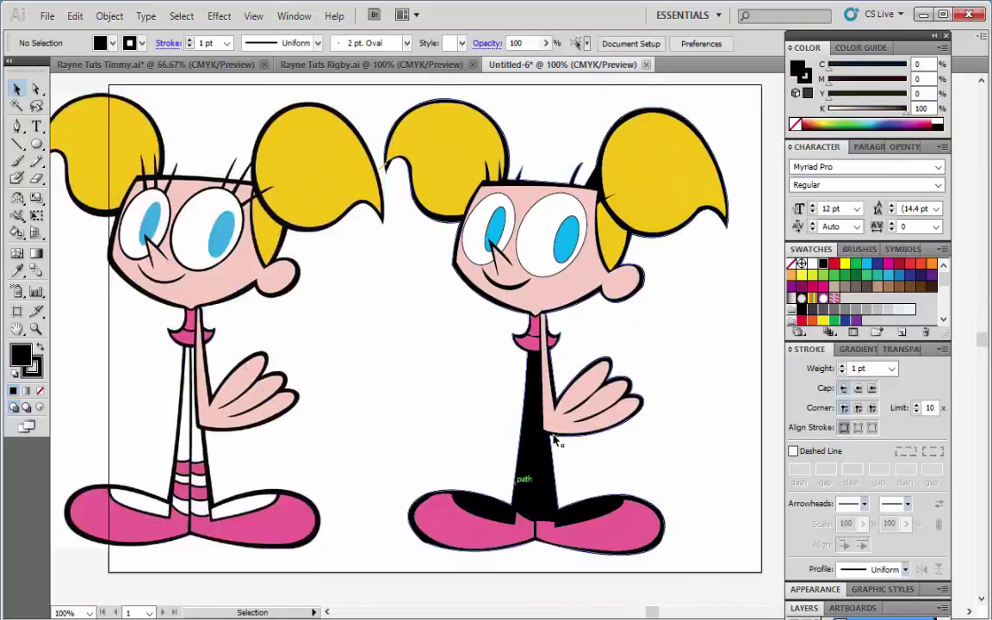
pyautogui.click(540, 431)
pyautogui.click(401, 347)
pyautogui.scroll(-1, 401, 348)
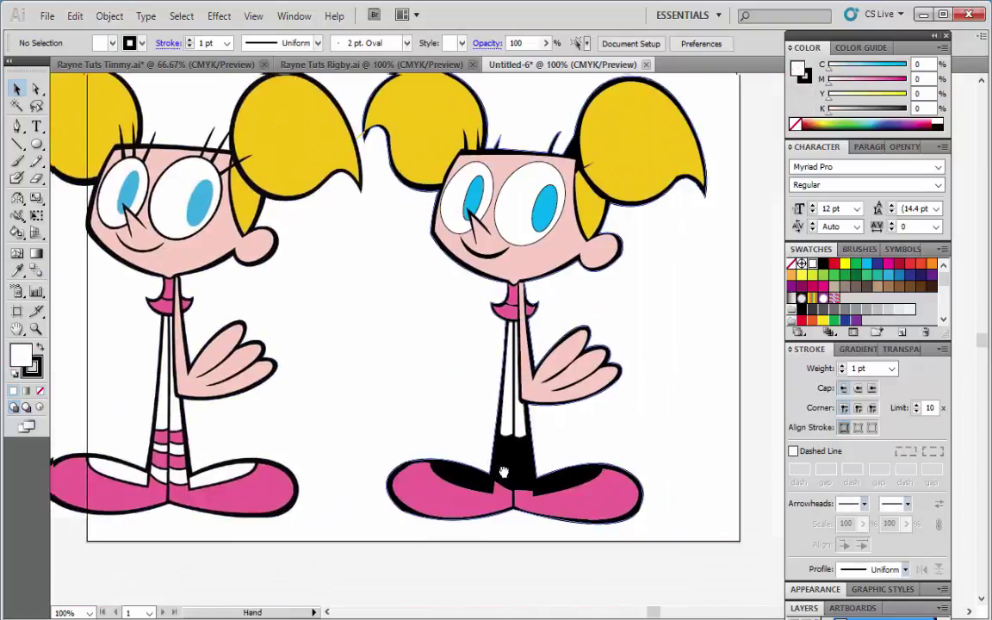
pyautogui.click(462, 477)
pyautogui.hotkey('ctrl', 'shift', 'a')
pyautogui.press('p')
pyautogui.scroll(1, 498, 456)
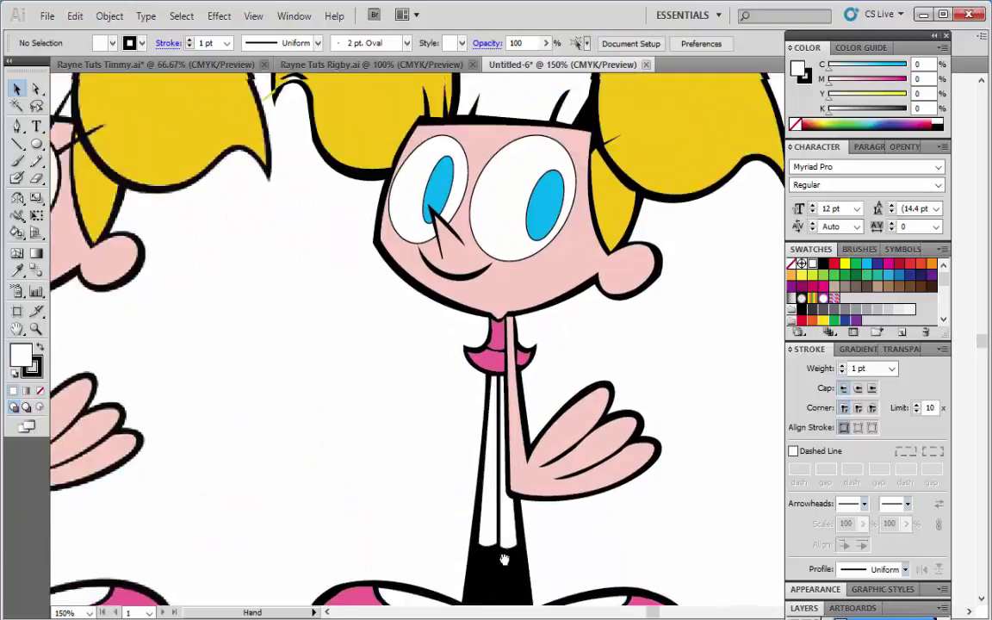
pyautogui.scroll(1, 499, 456)
pyautogui.moveTo(499, 457); pyautogui.dragTo(508, 465)
# Outline the first unfilled sock-stripe shapes over the reference's left leg.
pyautogui.hotkey('ctrl', 'shift', 'a')
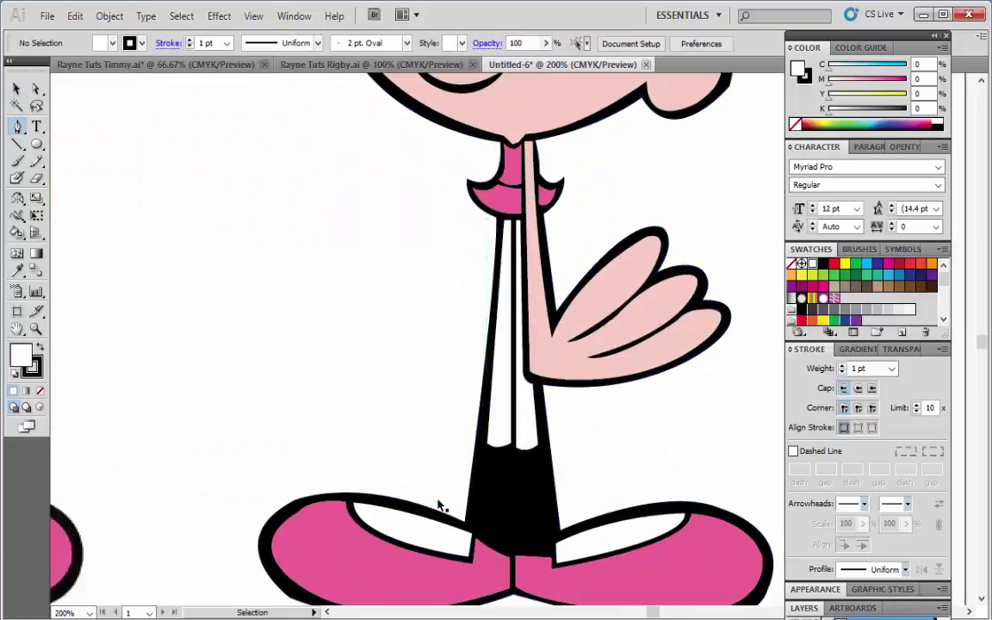
pyautogui.moveTo(443, 505)
pyautogui.mouseDown()
pyautogui.moveTo(251, 448)
pyautogui.moveTo(522, 412)
pyautogui.mouseUp()
pyautogui.click(370, 418)
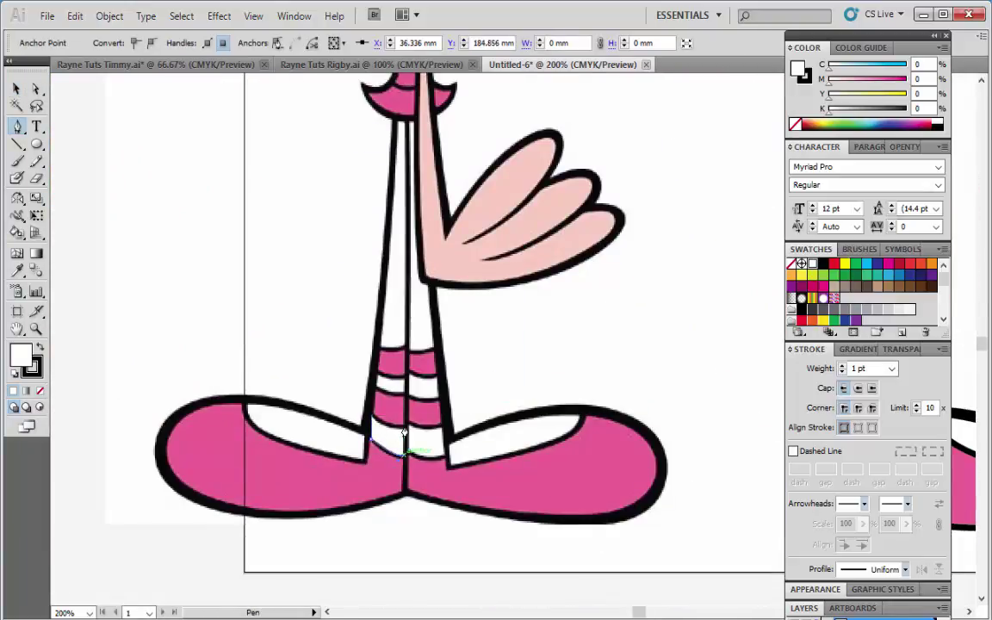
pyautogui.click(40, 392)
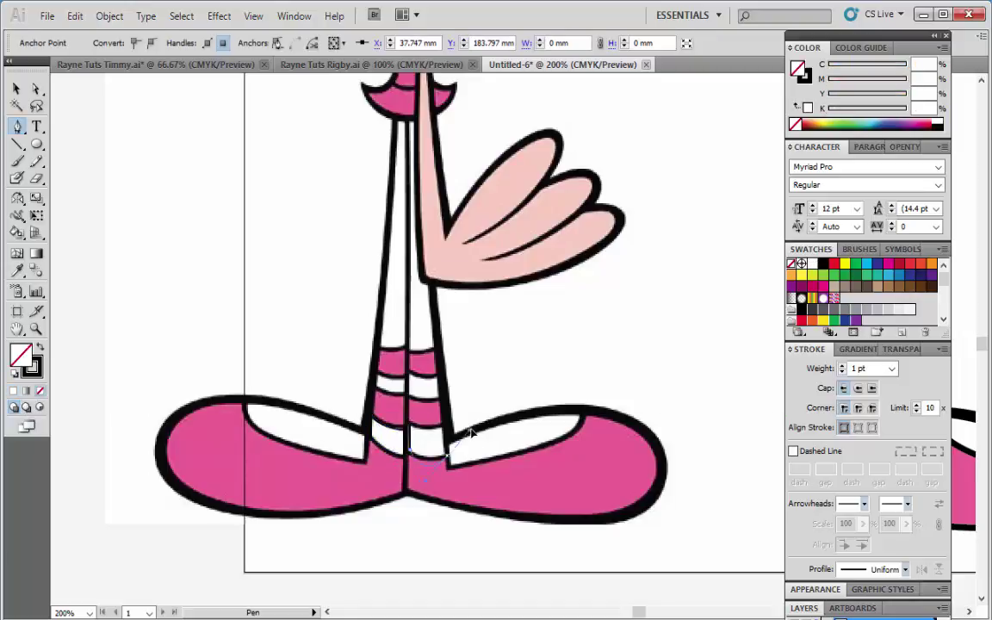
pyautogui.click(410, 434)
pyautogui.click(376, 398)
pyautogui.click(410, 431)
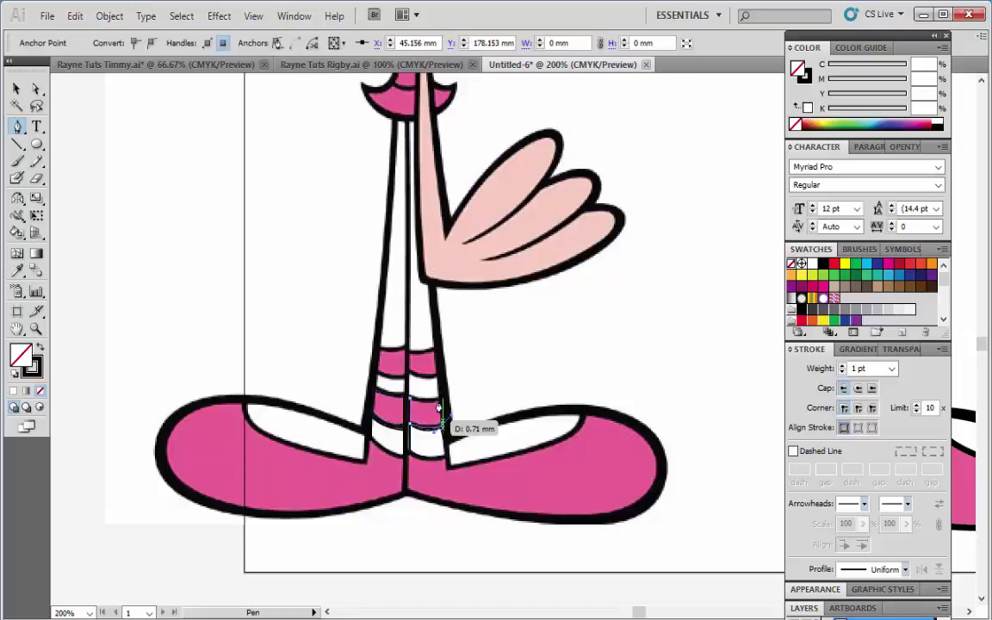
pyautogui.click(405, 395)
pyautogui.click(369, 383)
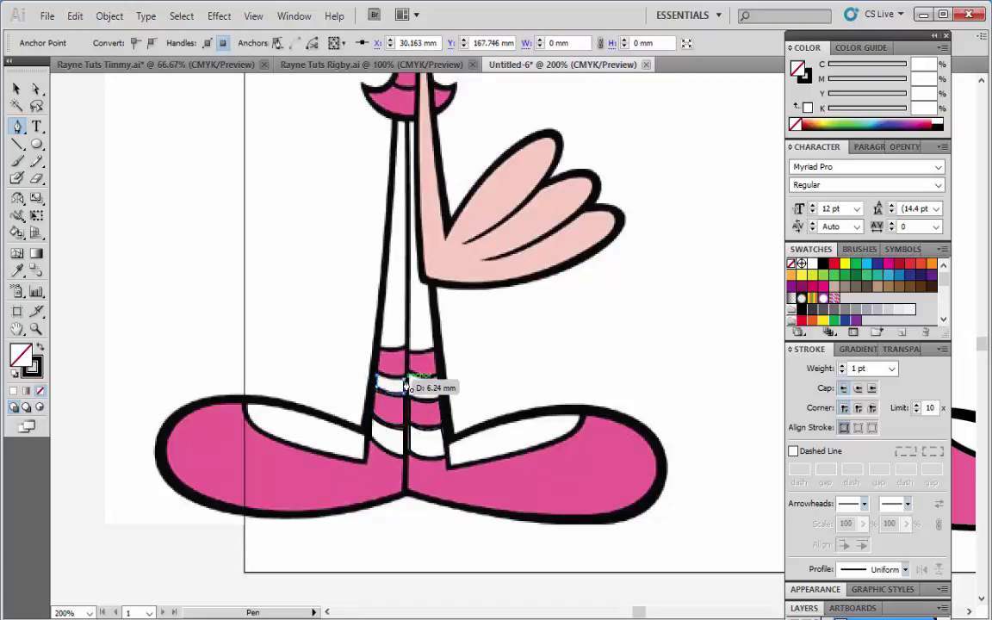
# Draw curved stripe shapes over the reference's right sock.
pyautogui.click(410, 382)
pyautogui.click(441, 379)
pyautogui.moveTo(439, 392)
pyautogui.mouseDown()
pyautogui.moveTo(408, 400)
pyautogui.moveTo(376, 375)
pyautogui.mouseUp()
pyautogui.keyDown('ctrl'); pyautogui.click(263, 316); pyautogui.keyUp('ctrl')
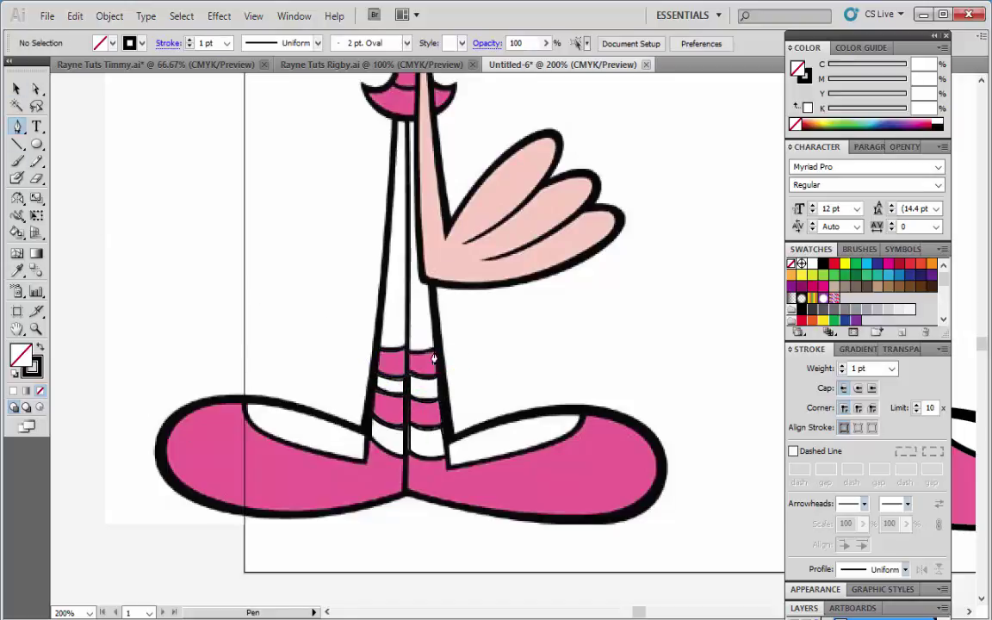
pyautogui.hotkey('ctrl', '+')
pyautogui.hotkey('ctrl', '+')
pyautogui.hotkey('ctrl', '+')
pyautogui.moveTo(338, 398); pyautogui.dragTo(252, 392)
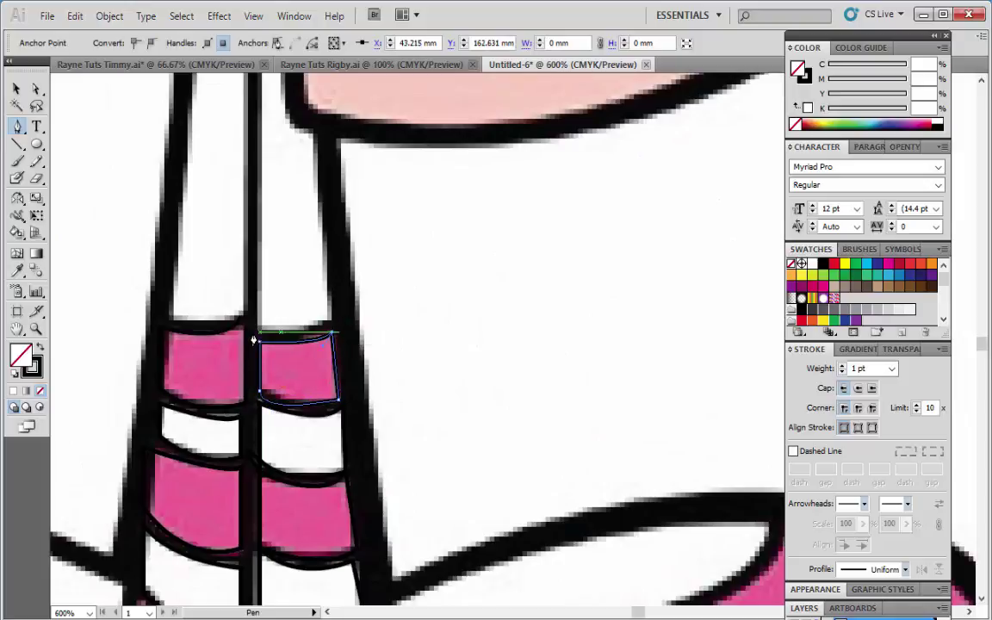
# Select all stripe shapes and place a copy lined up on the traced legs.
pyautogui.hotkey('ctrl', '1')
pyautogui.press('v')
pyautogui.moveTo(78, 243); pyautogui.dragTo(509, 306)
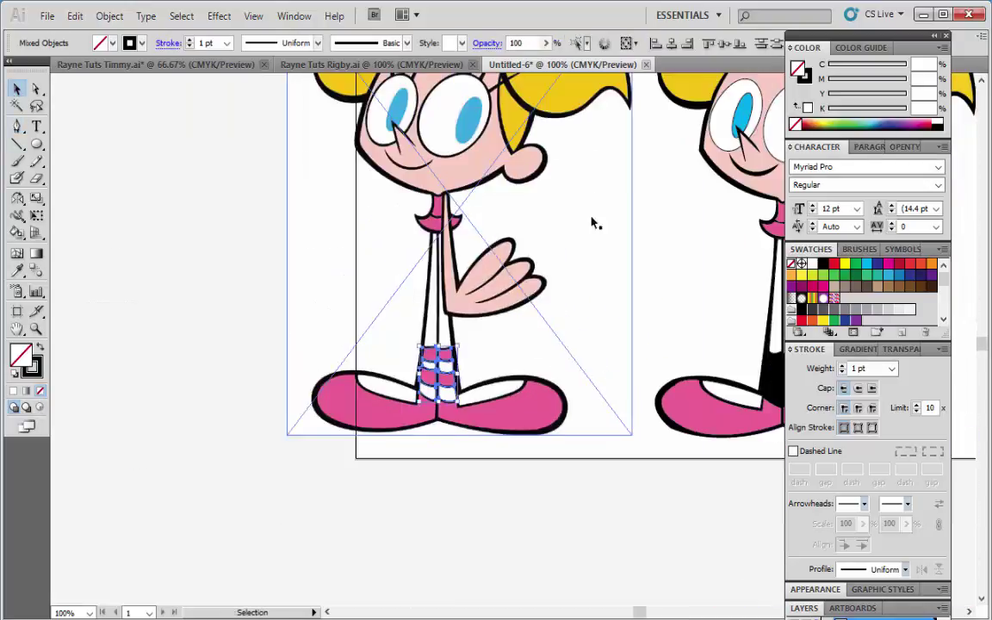
pyautogui.moveTo(594, 222); pyautogui.dragTo(397, 347)
pyautogui.moveTo(239, 489); pyautogui.dragTo(582, 504)
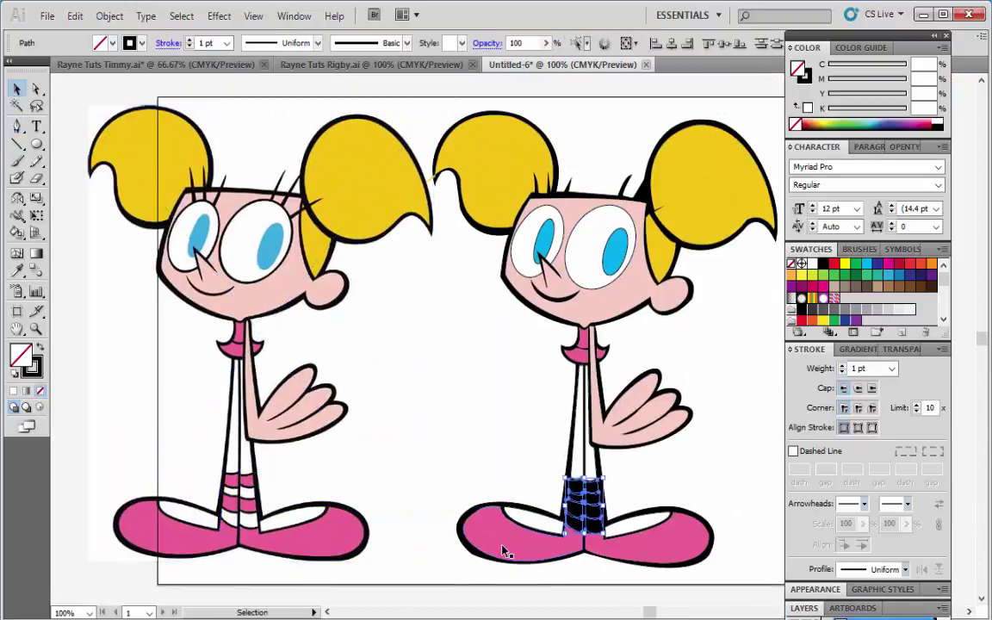
# Colour a set of stripe pieces on the traced legs pink.
pyautogui.hotkey('ctrl', '+')
pyautogui.scroll(-3, 504, 551)
pyautogui.click(462, 354)
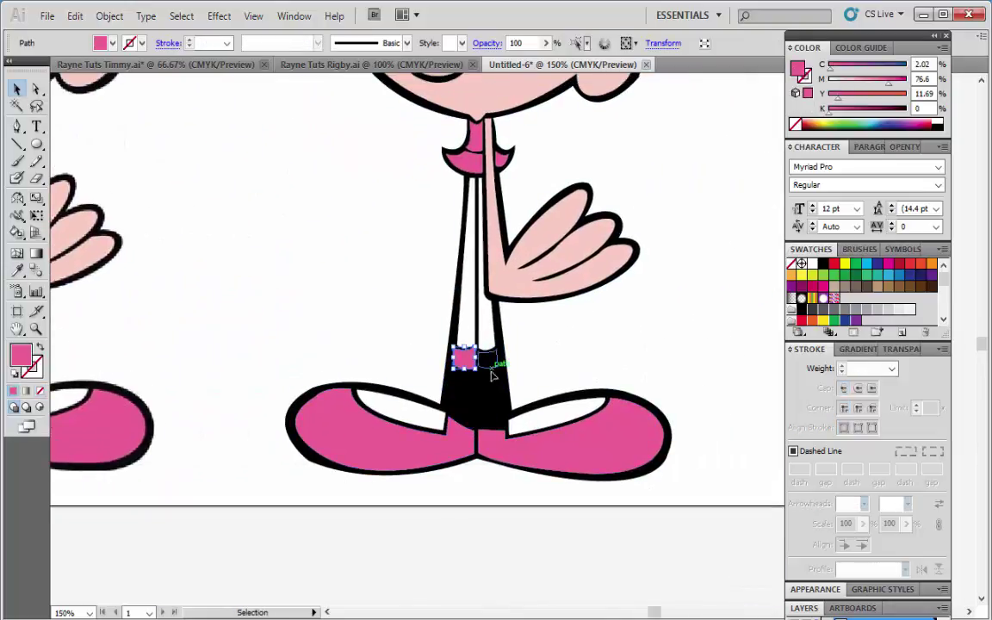
pyautogui.click(465, 373)
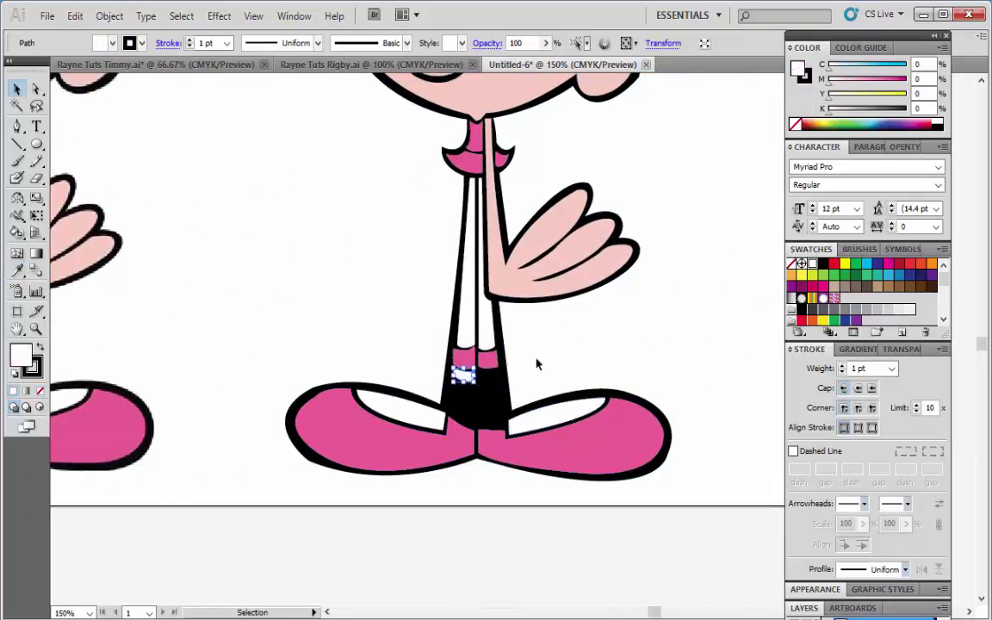
pyautogui.moveTo(462, 373); pyautogui.dragTo(487, 373)
pyautogui.press('i')
pyautogui.press('v')
# Fill the remaining stripe pieces on both legs with the reference's white.
pyautogui.moveTo(250, 469)
pyautogui.mouseDown()
pyautogui.moveTo(145, 370)
pyautogui.moveTo(341, 303)
pyautogui.mouseUp()
pyautogui.click(571, 416)
pyautogui.click(513, 388)
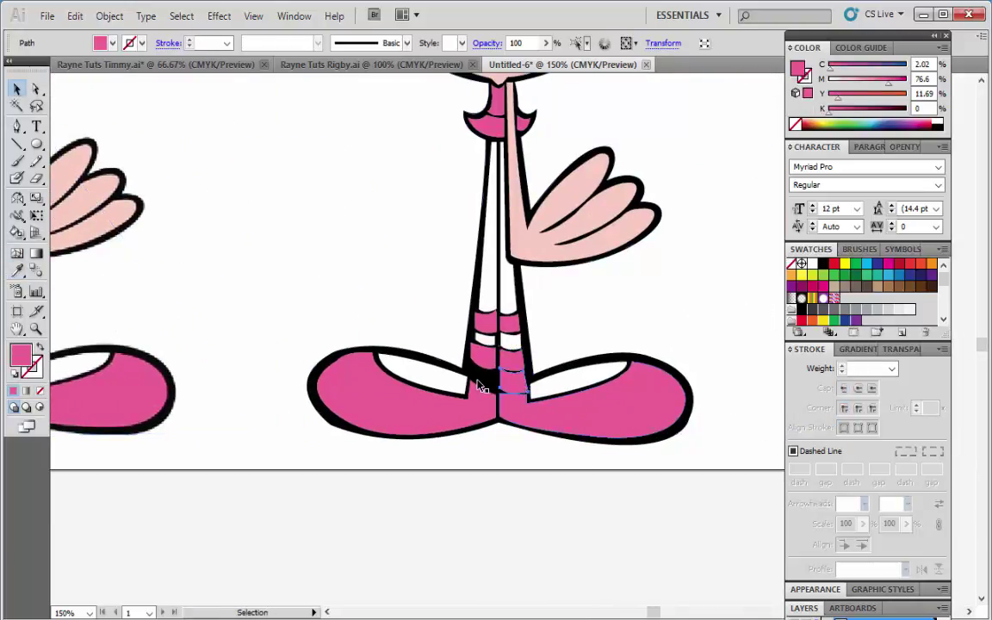
pyautogui.press('i')
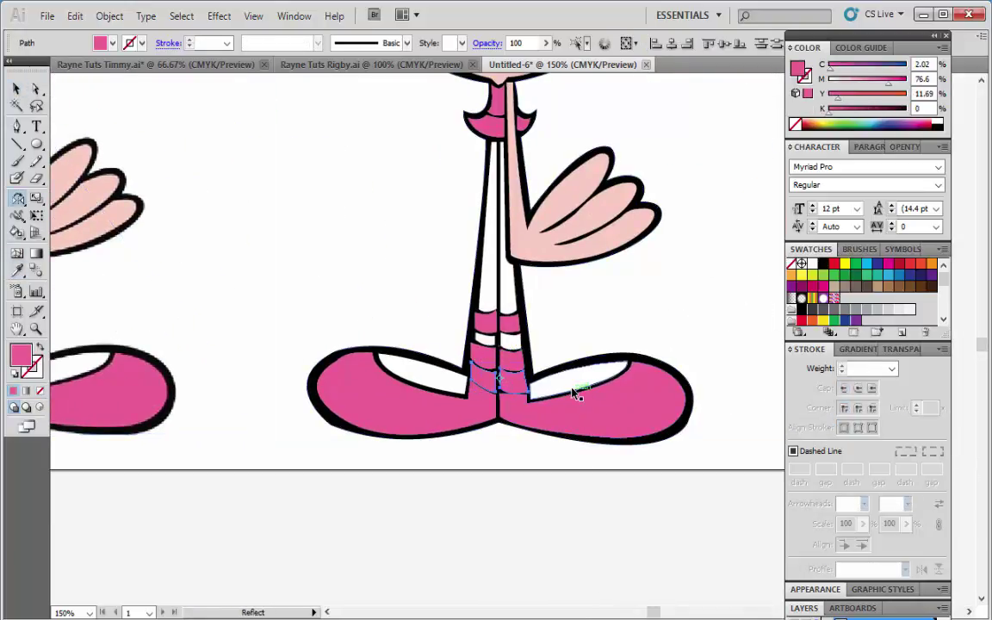
pyautogui.press('i')
pyautogui.click(496, 345)
pyautogui.press('v')
# Add anchor points to the left leg outline and redraw the right leg edge.
pyautogui.press('-')
pyautogui.click(482, 291)
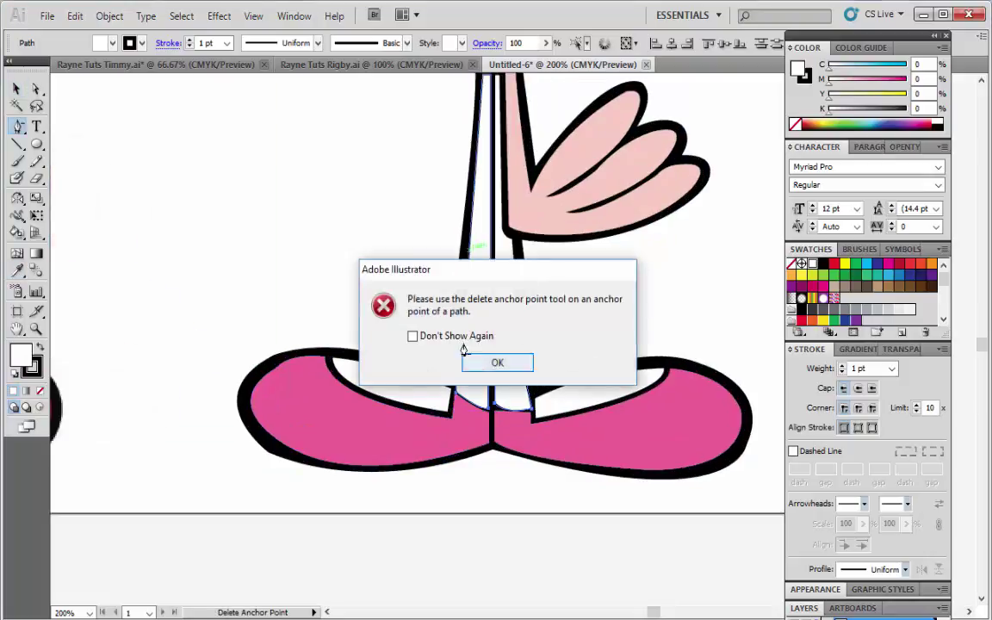
pyautogui.click(496, 361)
pyautogui.press('+')
pyautogui.click(468, 274)
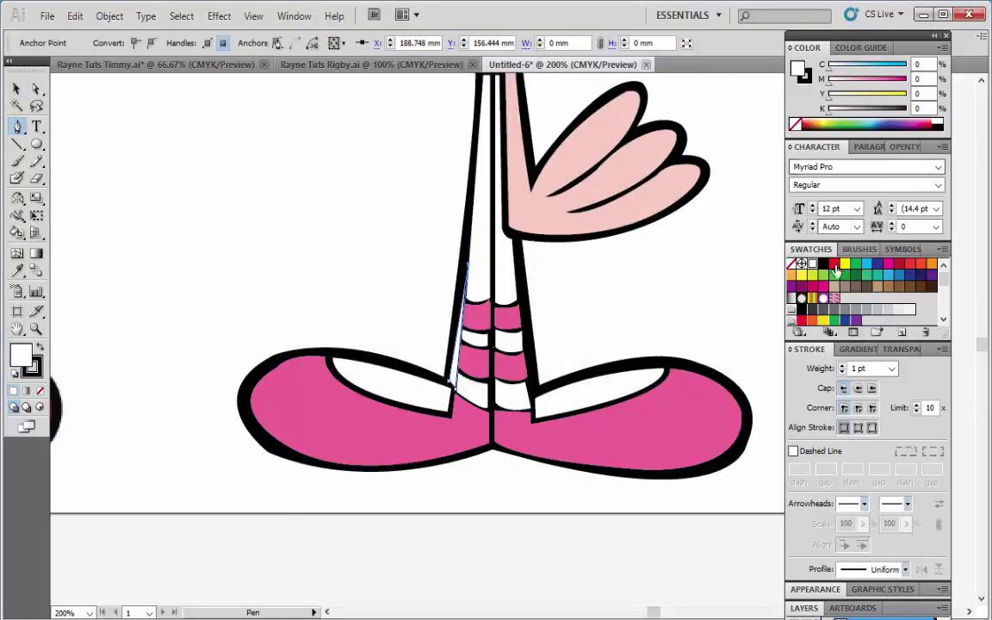
pyautogui.press('p')
pyautogui.moveTo(530, 410); pyautogui.dragTo(533, 413)
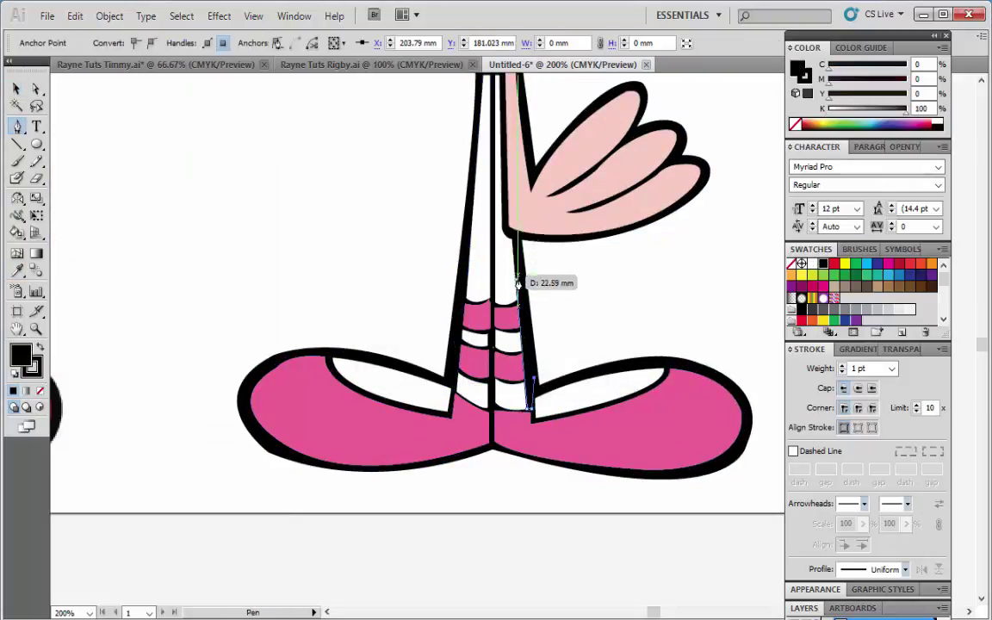
pyautogui.press('v')
pyautogui.hotkey('ctrl', '0')
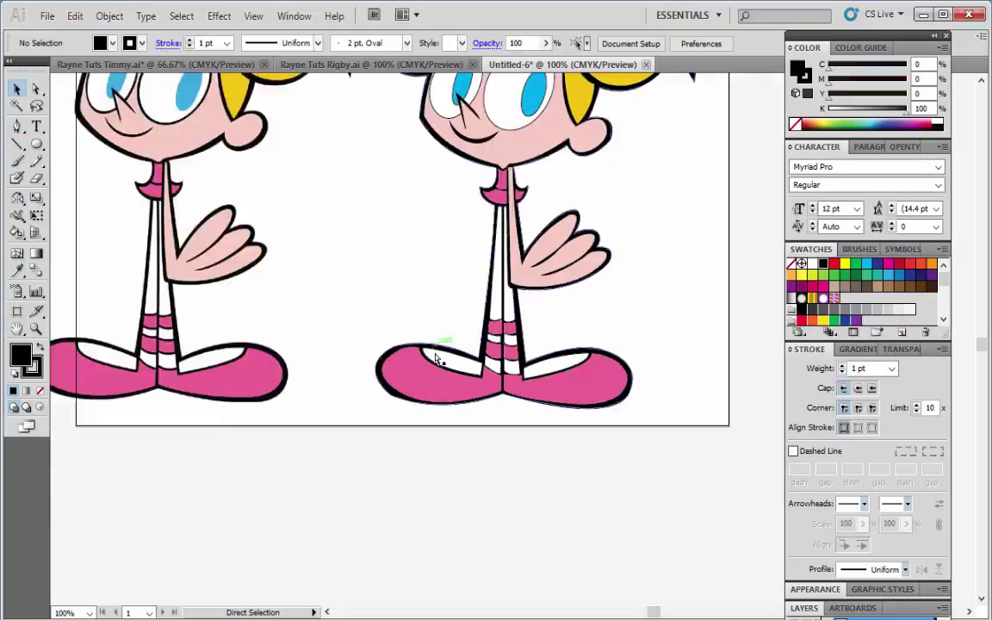
# Give the traced eye outlines a 2 pt stroke weight.
pyautogui.hotkey('ctrl', '+')
pyautogui.hotkey('ctrl', '+')
pyautogui.click(566, 284)
pyautogui.click(892, 368)
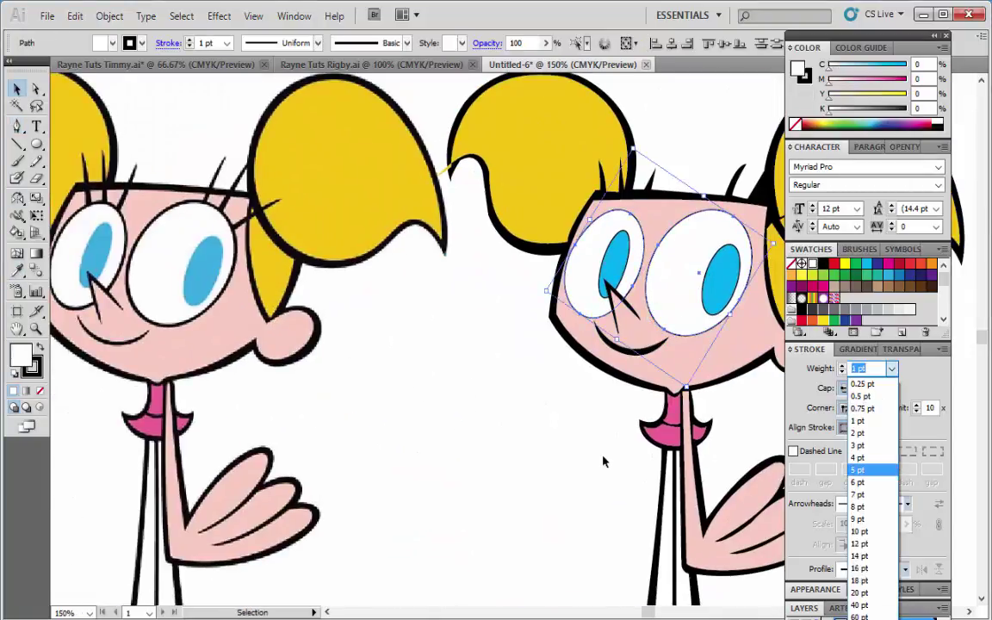
pyautogui.click(874, 478)
pyautogui.click(893, 368)
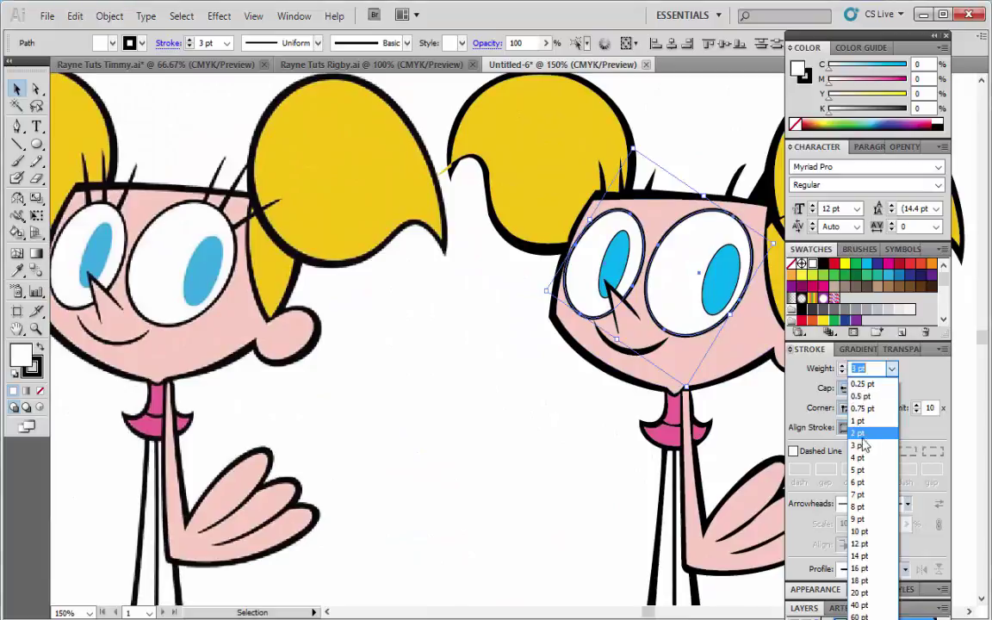
pyautogui.click(874, 447)
pyautogui.click(520, 446)
# Draw a curved eyelash stroke above the right eye.
pyautogui.scroll(1, 603, 344)
pyautogui.hscroll(2, 603, 344)
pyautogui.moveTo(670, 228); pyautogui.dragTo(665, 237)
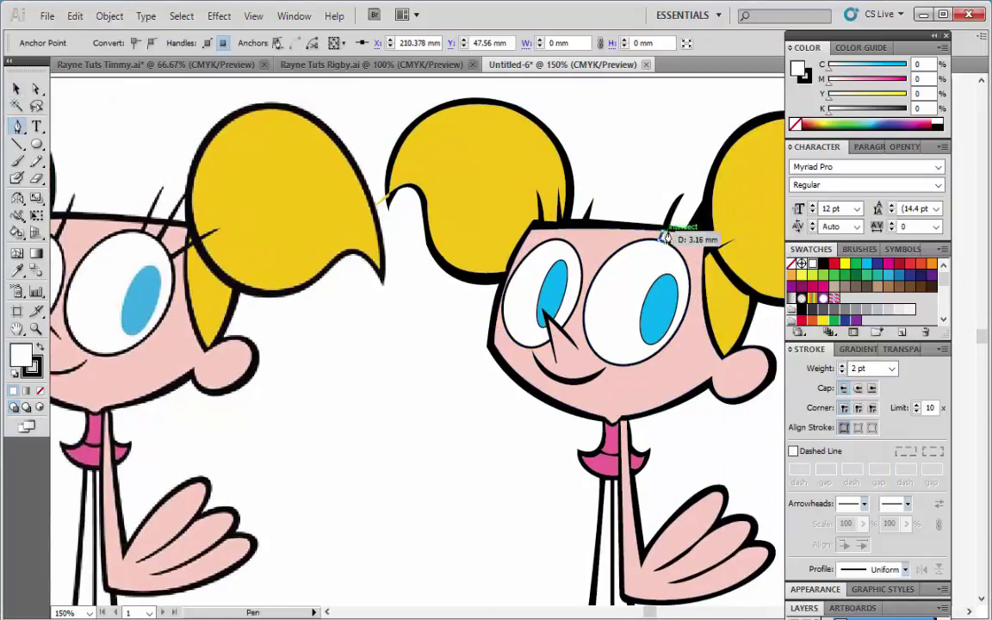
pyautogui.hotkey('ctrl', '+')
pyautogui.hotkey('ctrl', '+')
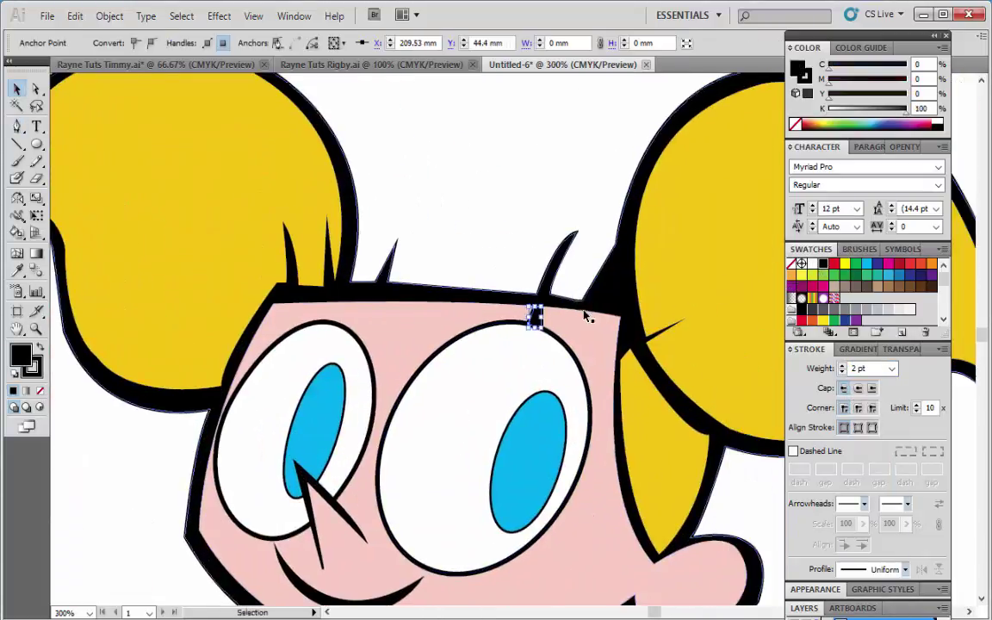
pyautogui.press('a')
pyautogui.press('p')
pyautogui.moveTo(620, 350); pyautogui.dragTo(620, 362)
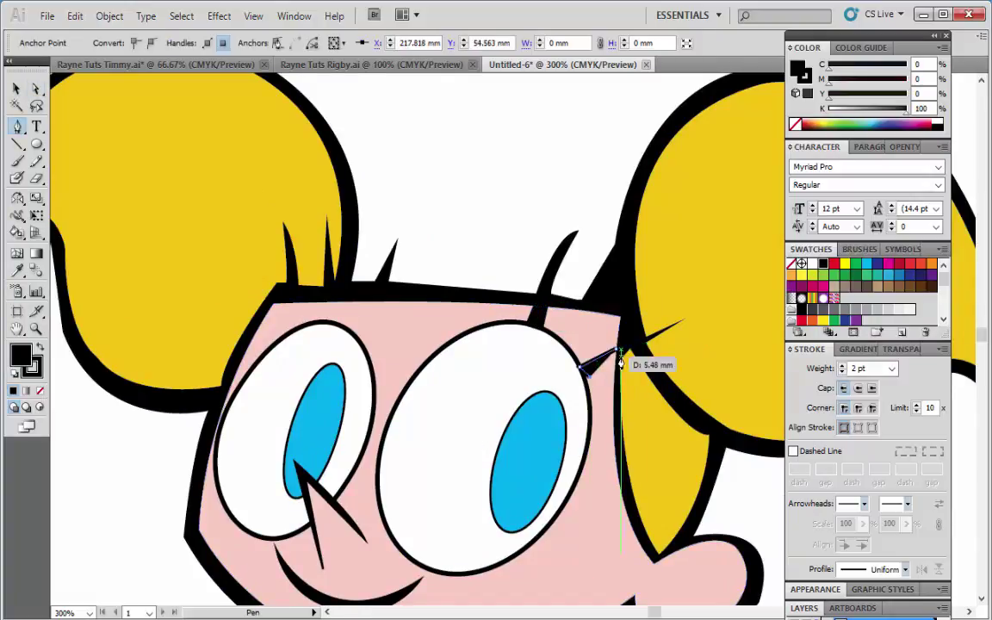
pyautogui.click(540, 270)
# Draw a curved eyelash above the left eye and check both eyes.
pyautogui.press('o')
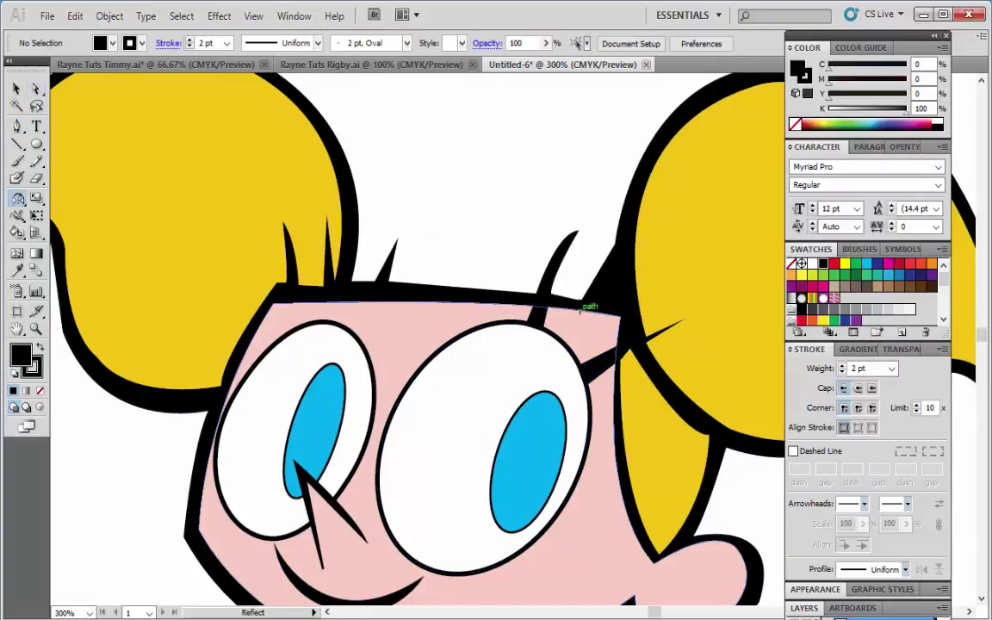
pyautogui.press('p')
pyautogui.click(560, 336)
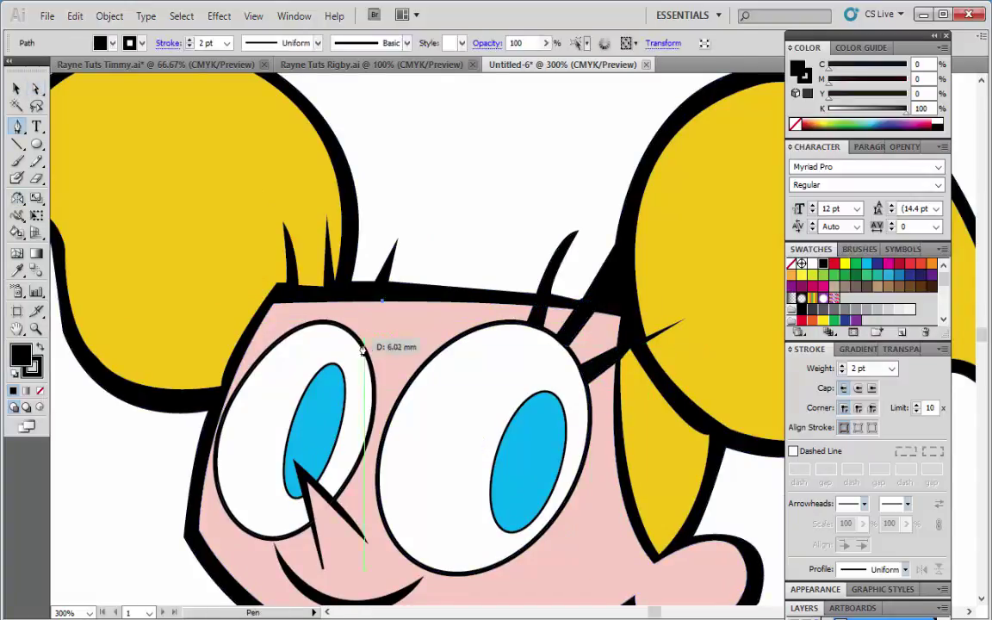
pyautogui.moveTo(365, 344)
pyautogui.mouseDown()
pyautogui.moveTo(374, 300)
pyautogui.moveTo(332, 327)
pyautogui.mouseUp()
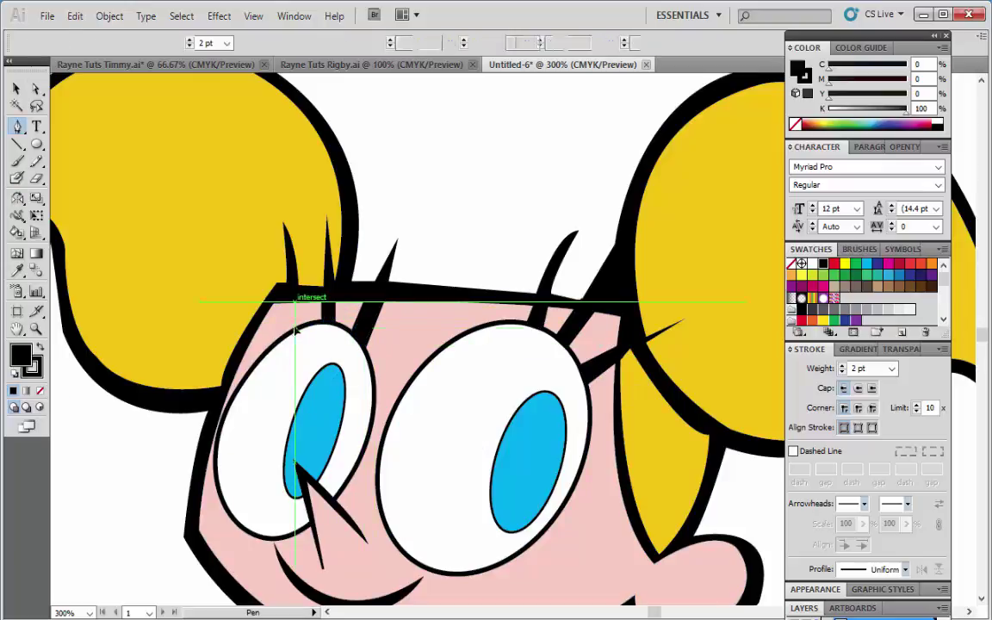
pyautogui.hotkey('ctrl', '0')
pyautogui.hotkey('ctrl', 'shift', 'a')
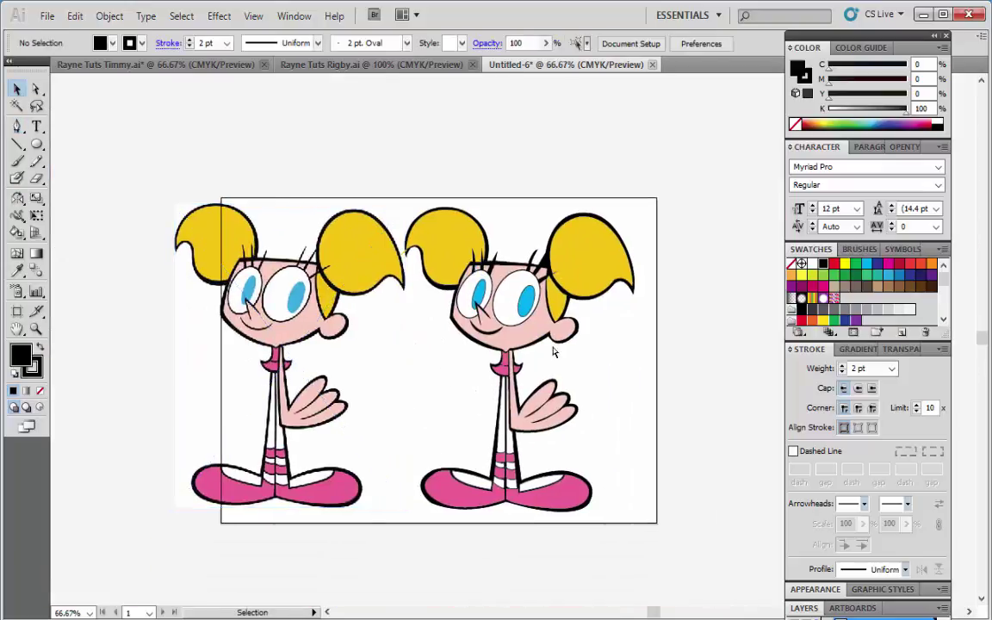
pyautogui.hotkey('ctrl', '1')
# Trace the reference smile as a path with no fill and a tapered 2 pt stroke.
pyautogui.hscroll(10, 441, 312)
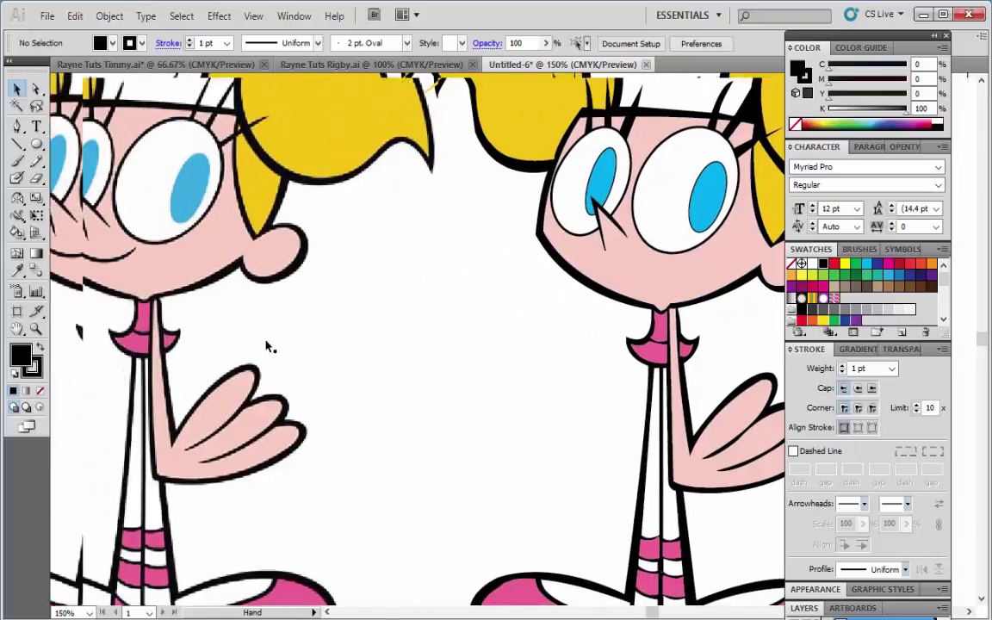
pyautogui.press('p')
pyautogui.moveTo(103, 237); pyautogui.dragTo(172, 250)
pyautogui.click(15, 88)
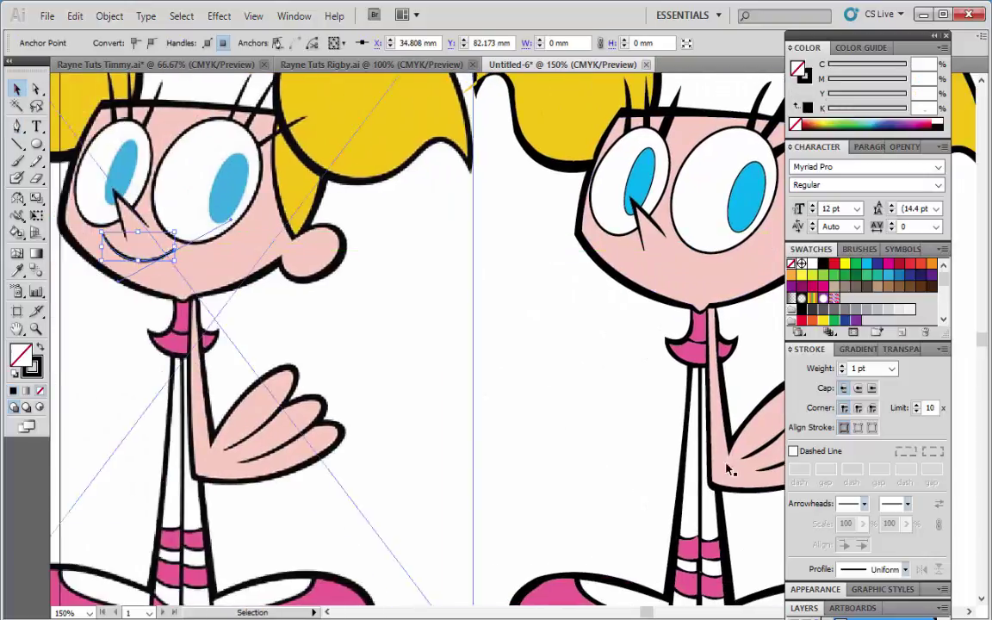
pyautogui.click(893, 368)
pyautogui.click(861, 434)
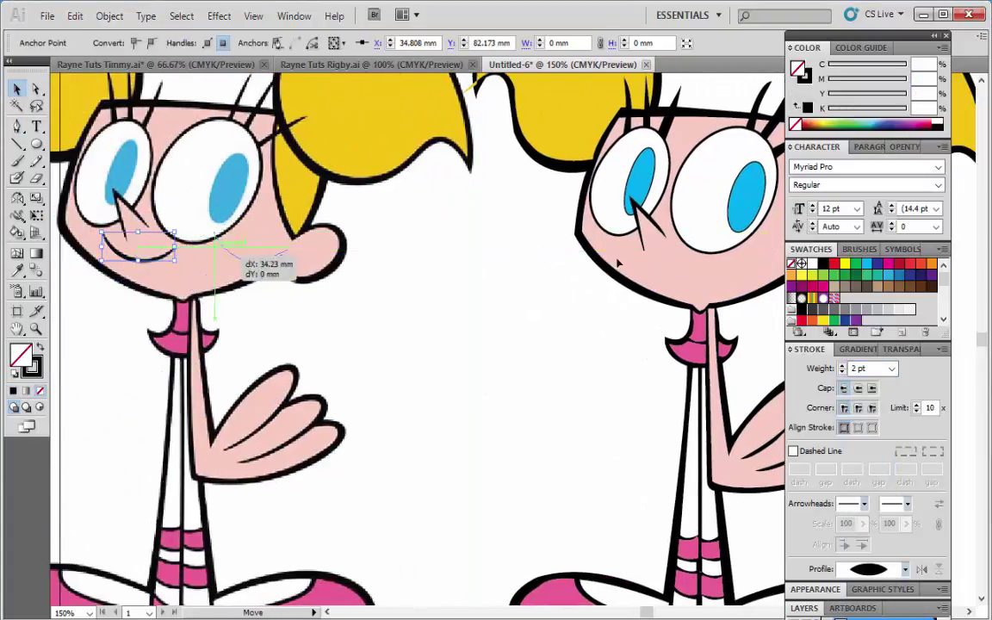
# Place a copy of the smile on the traced character's face.
pyautogui.moveTo(135, 260); pyautogui.dragTo(657, 273)
pyautogui.hotkey('ctrl', 'shift', 'a')
pyautogui.click(639, 205)
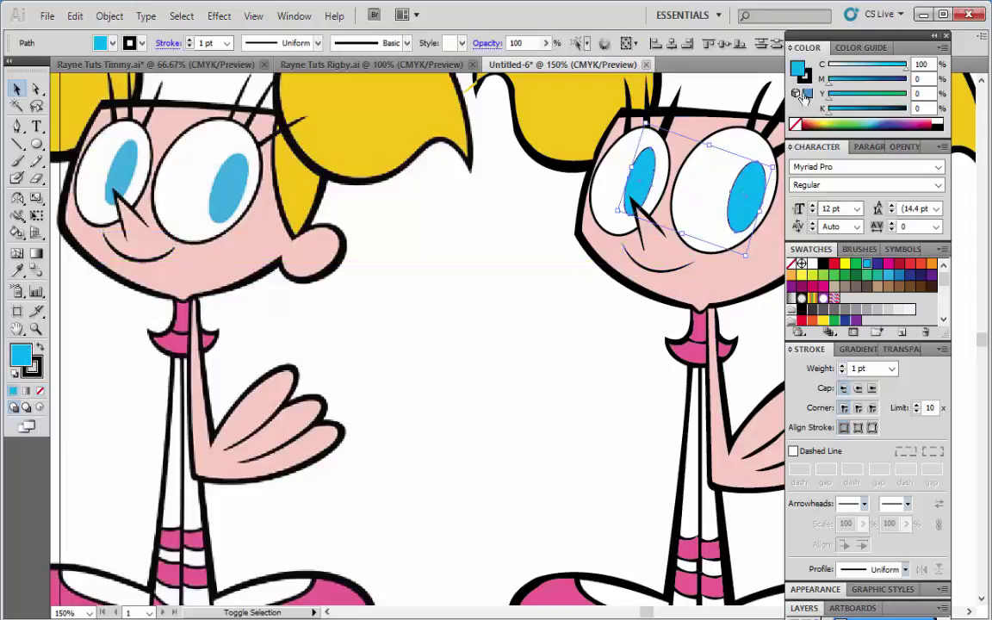
pyautogui.hotkey('ctrl', '1')
pyautogui.moveTo(516, 284); pyautogui.dragTo(552, 292)
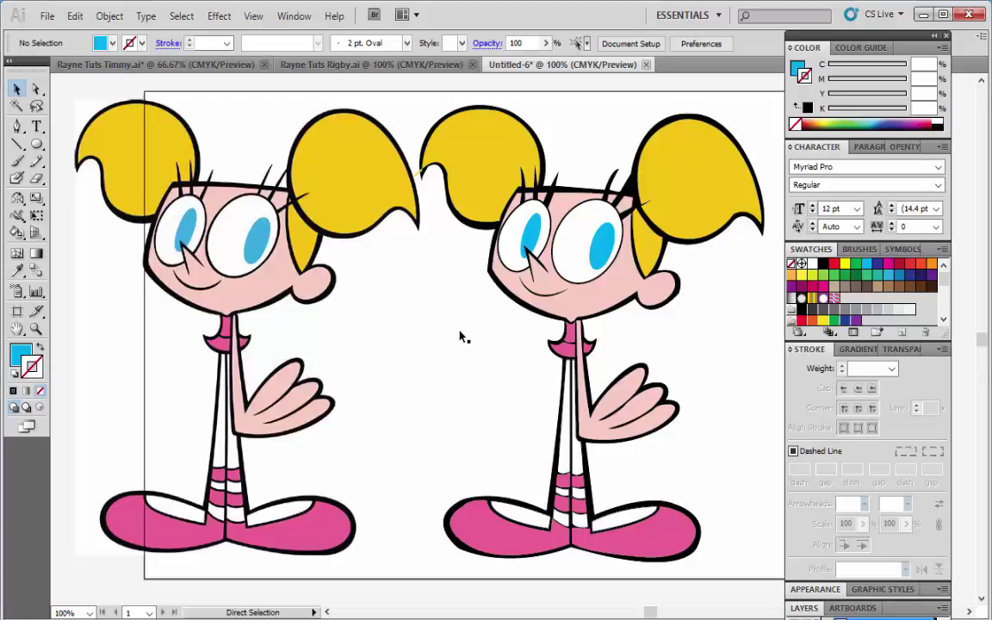
# Scale both characters down together and move them up inside the artboard.
pyautogui.hotkey('ctrl', '-')
pyautogui.moveTo(492, 347); pyautogui.dragTo(453, 348)
pyautogui.moveTo(129, 142); pyautogui.dragTo(594, 465)
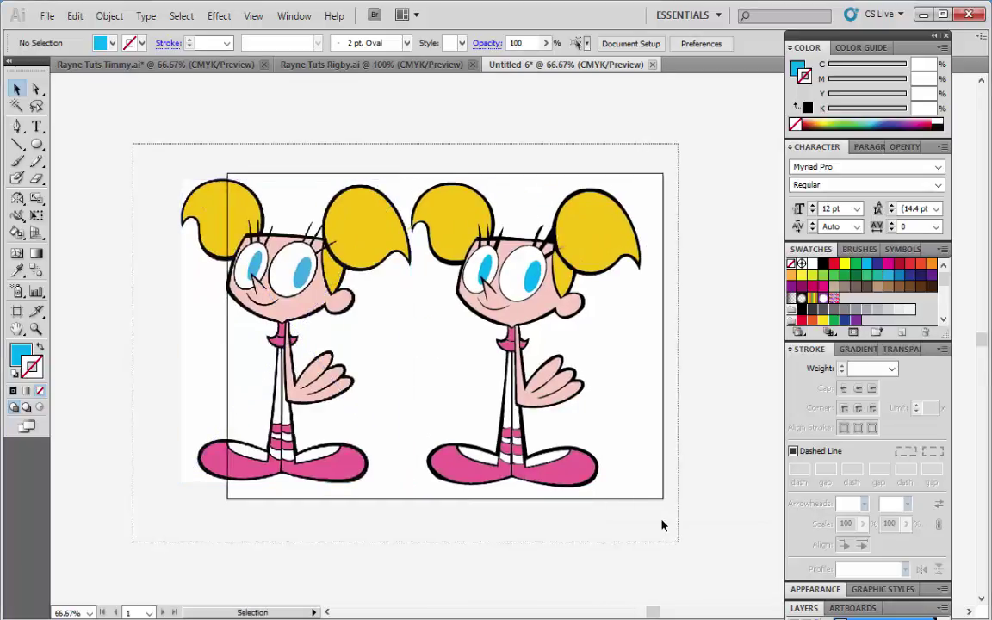
pyautogui.moveTo(183, 183); pyautogui.dragTo(247, 202)
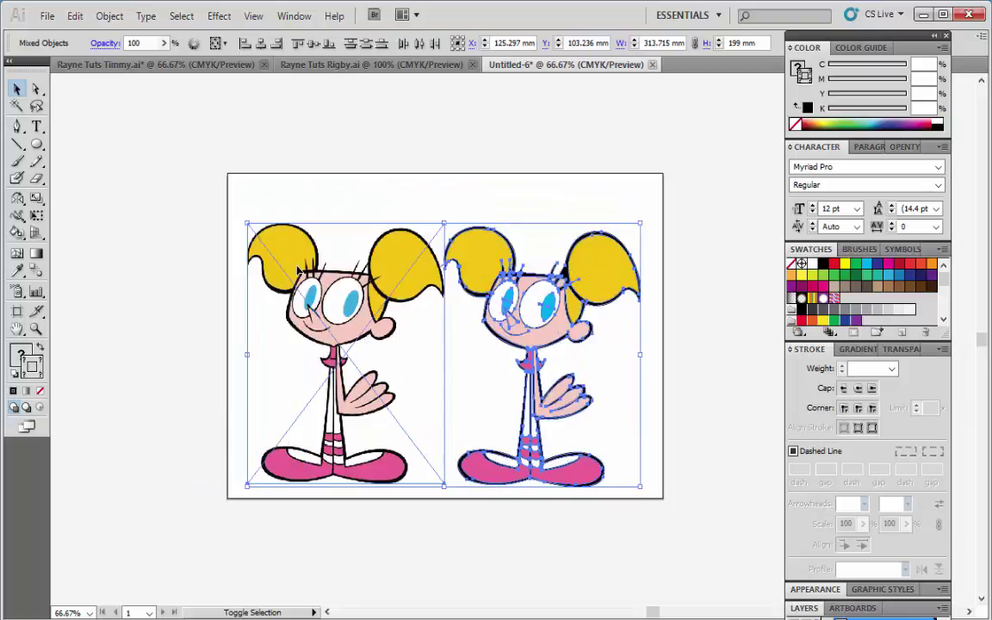
pyautogui.moveTo(327, 284); pyautogui.dragTo(326, 251)
pyautogui.click(186, 254)
# Zoom between 100% and 150% to inspect both characters' faces.
pyautogui.hotkey('ctrl', '1')
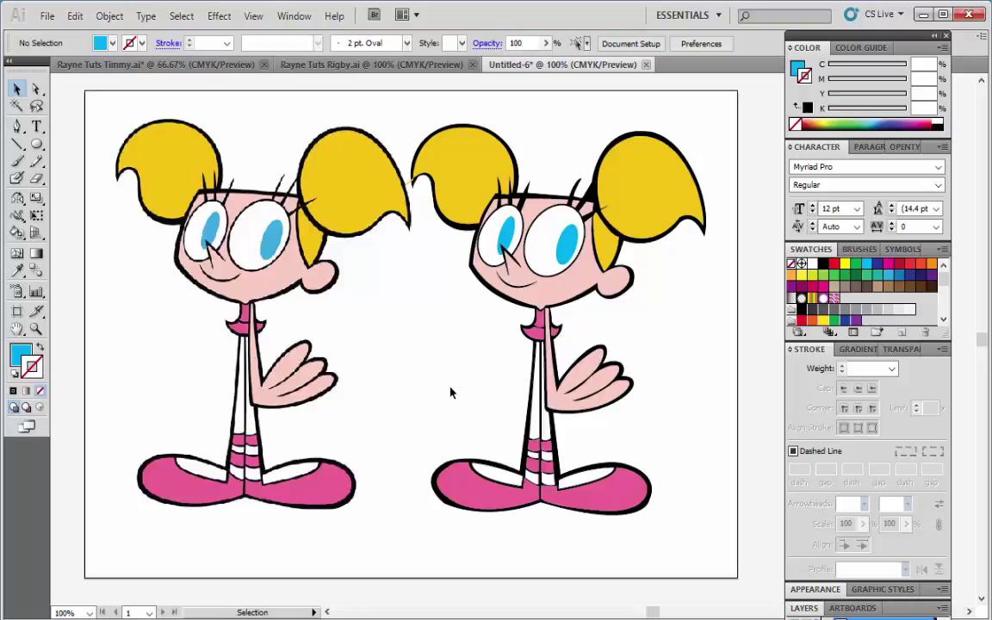
pyautogui.hotkey('ctrl', '+')
pyautogui.hotkey('ctrl', '-')
pyautogui.hotkey('ctrl', '+')
pyautogui.hotkey('ctrl', '-')
pyautogui.hotkey('ctrl', '+')
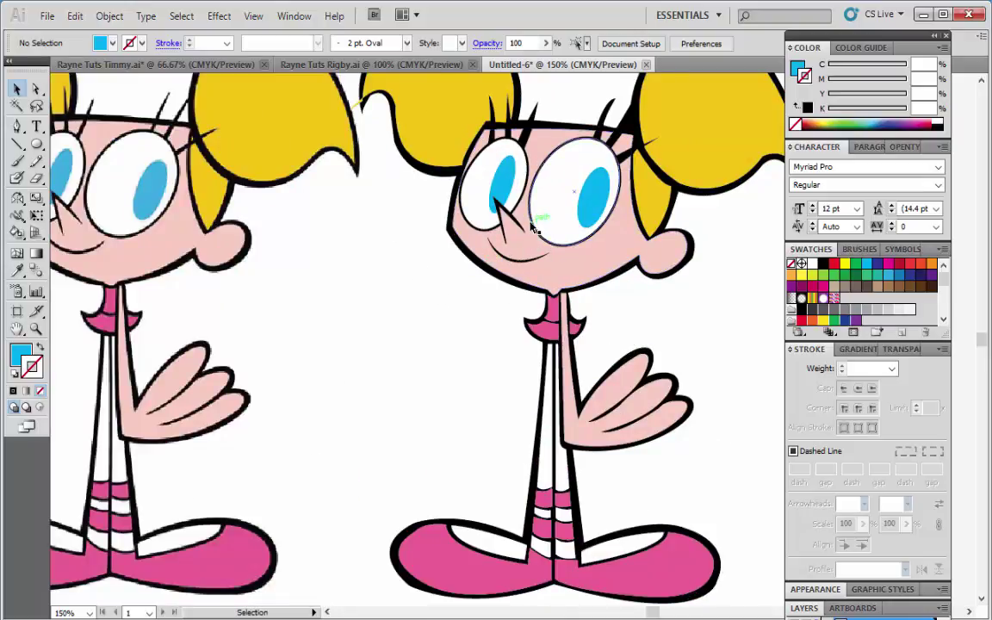
# Draw a cheek shading shape under the right eye filled with a slightly darker skin pink.
pyautogui.press('p')
pyautogui.click(525, 229)
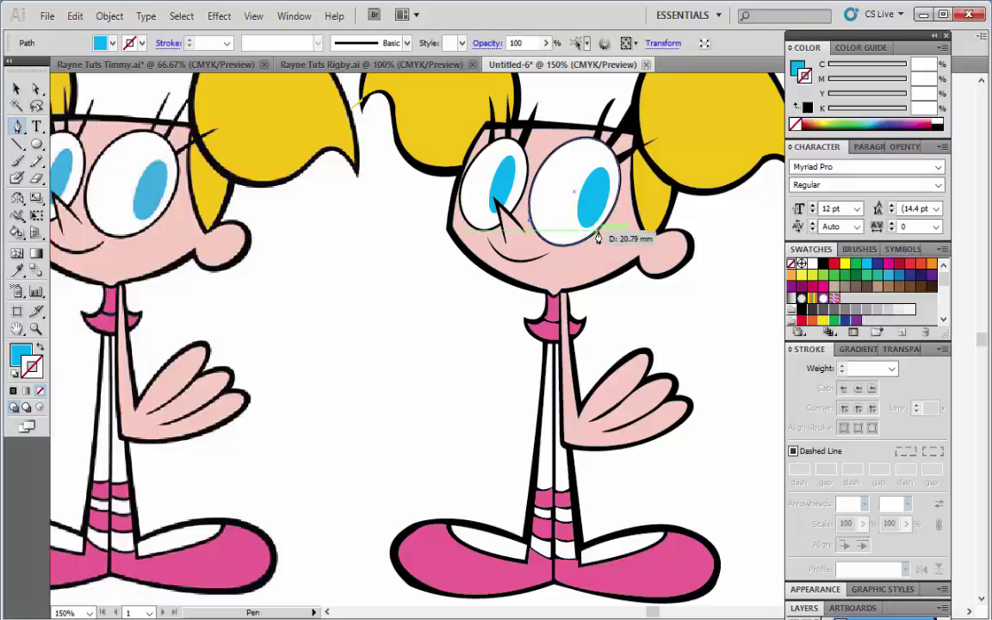
pyautogui.moveTo(597, 232)
pyautogui.mouseDown()
pyautogui.moveTo(659, 178)
pyautogui.moveTo(642, 172)
pyautogui.mouseUp()
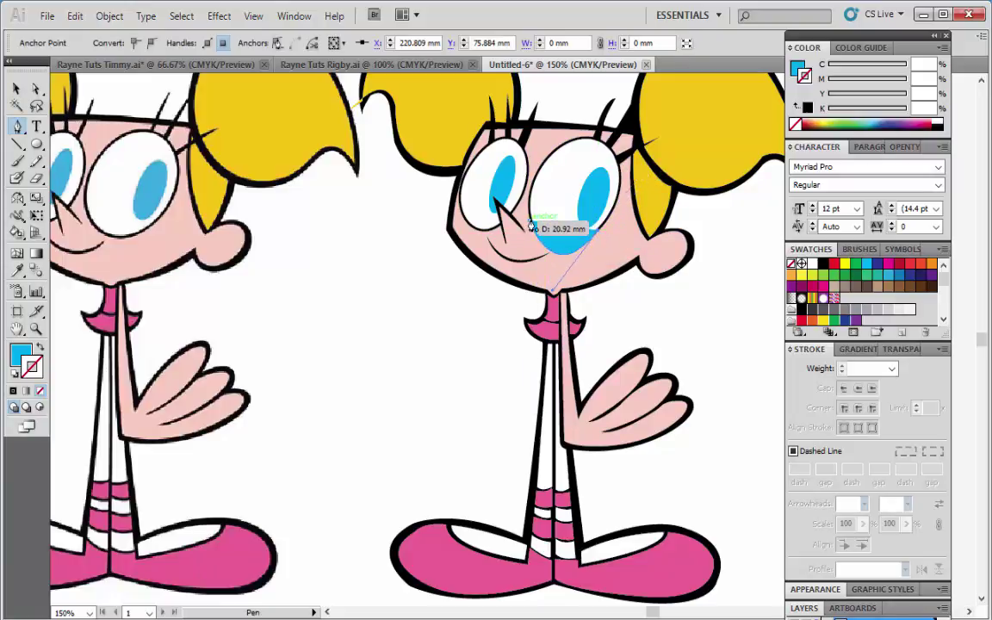
pyautogui.moveTo(597, 234)
pyautogui.mouseDown()
pyautogui.moveTo(527, 219)
pyautogui.moveTo(693, 213)
pyautogui.mouseUp()
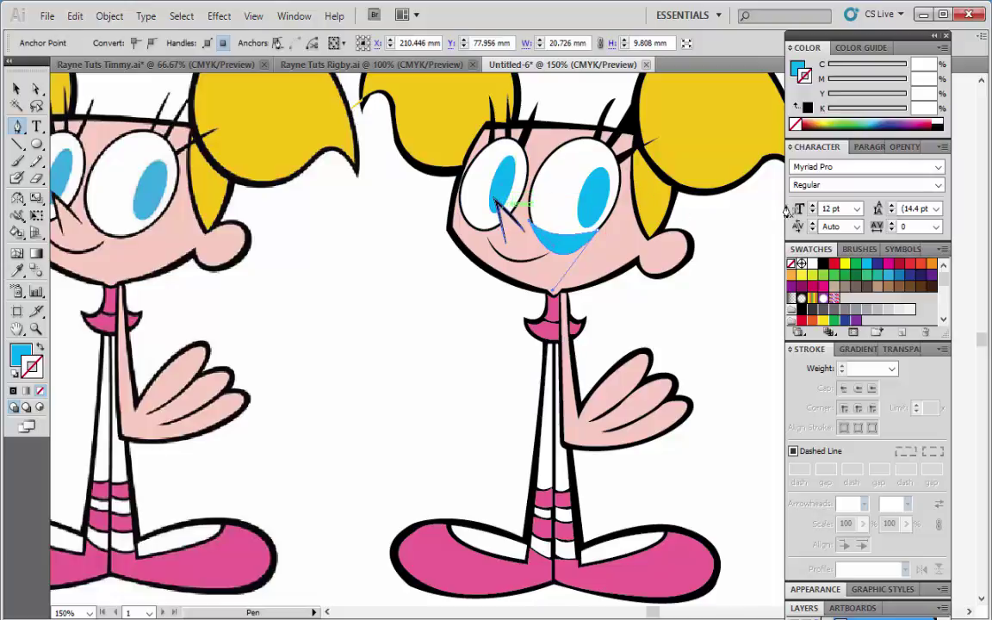
pyautogui.press('i')
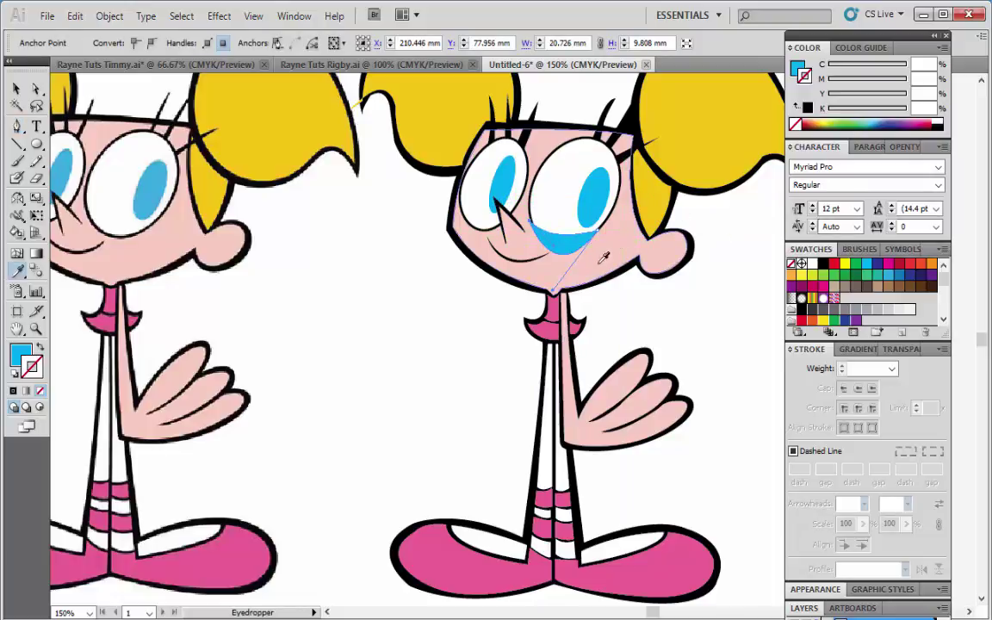
pyautogui.click(604, 256)
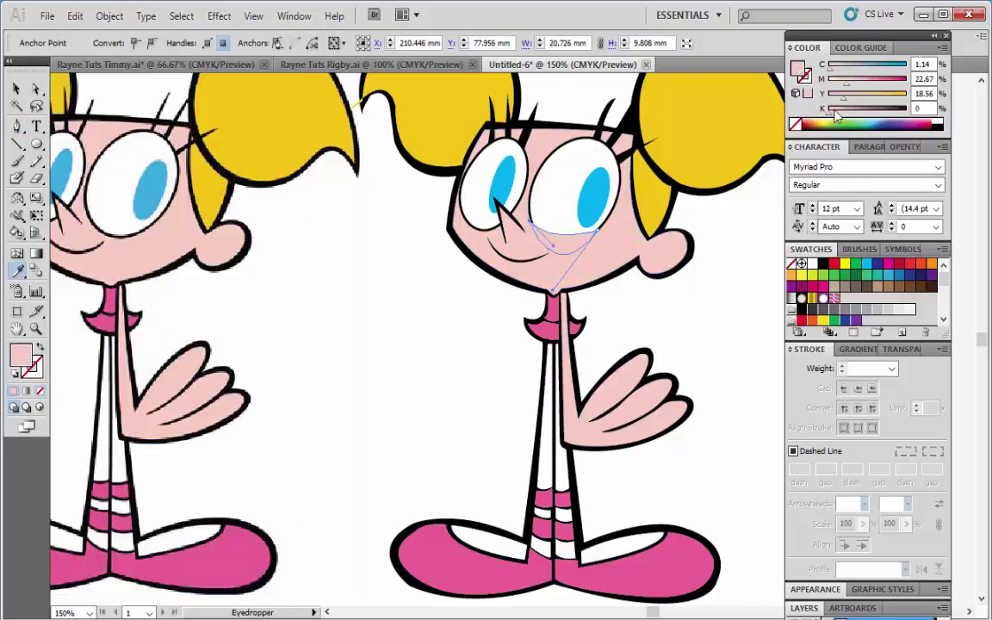
pyautogui.moveTo(833, 112); pyautogui.dragTo(828, 112)
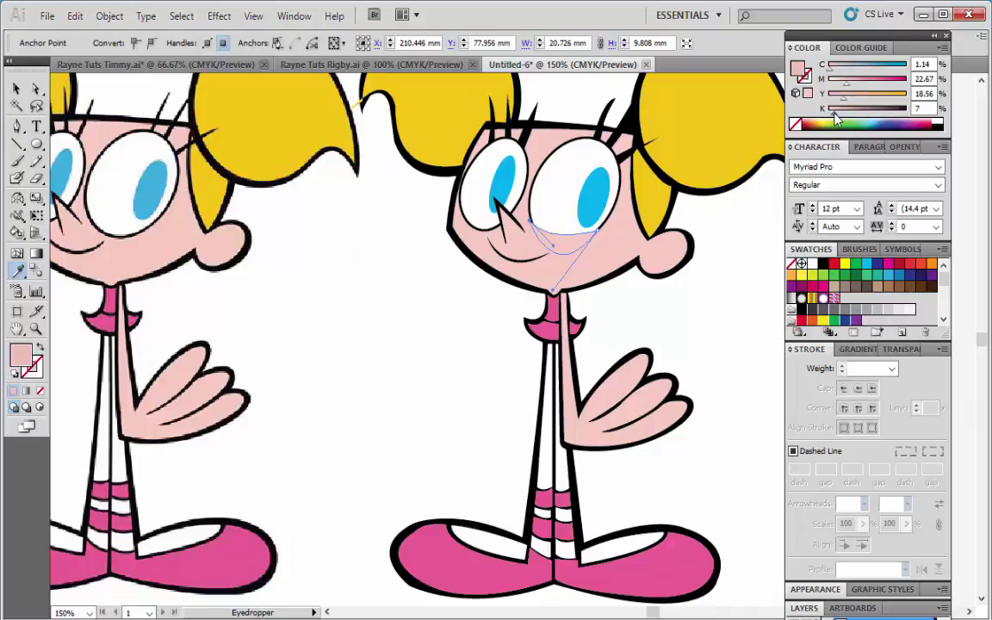
# Bring the right eye's white shape to the front.
pyautogui.click(17, 90)
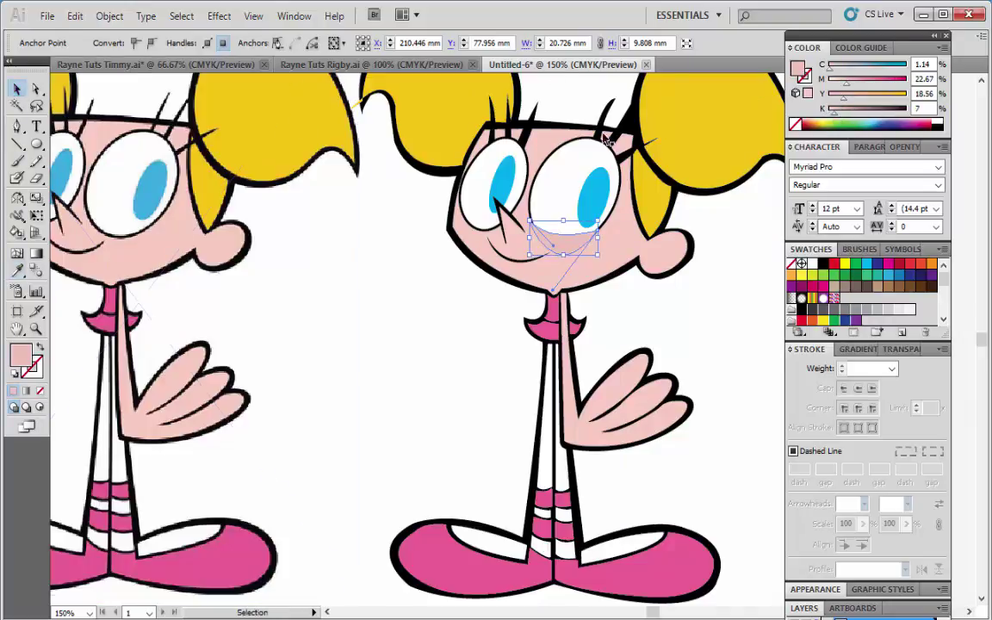
pyautogui.click(596, 204)
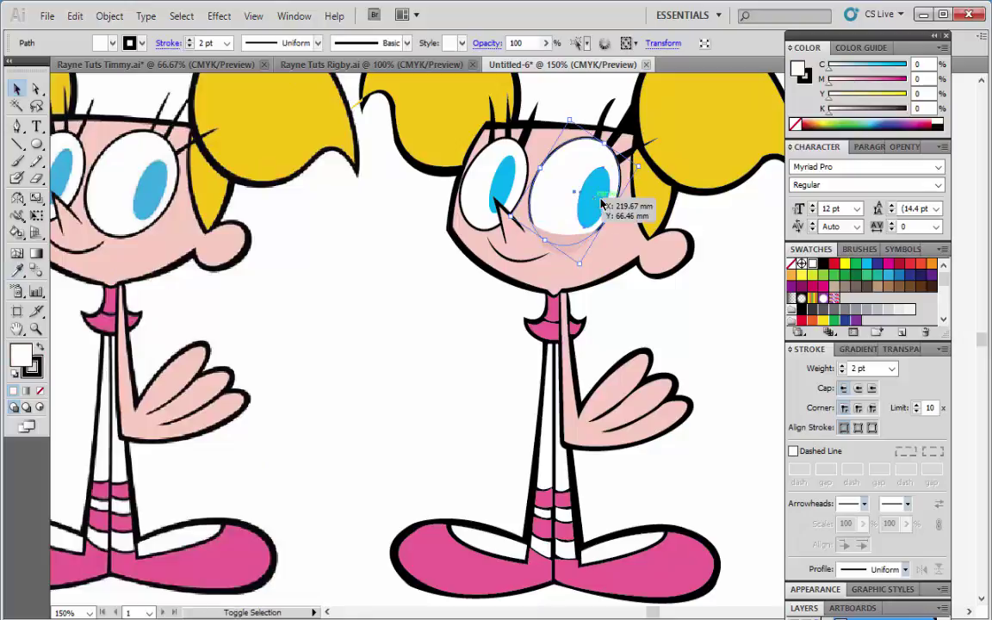
pyautogui.keyDown('shift'); pyautogui.click(596, 205); pyautogui.keyUp('shift')
pyautogui.rightClick(590, 197)
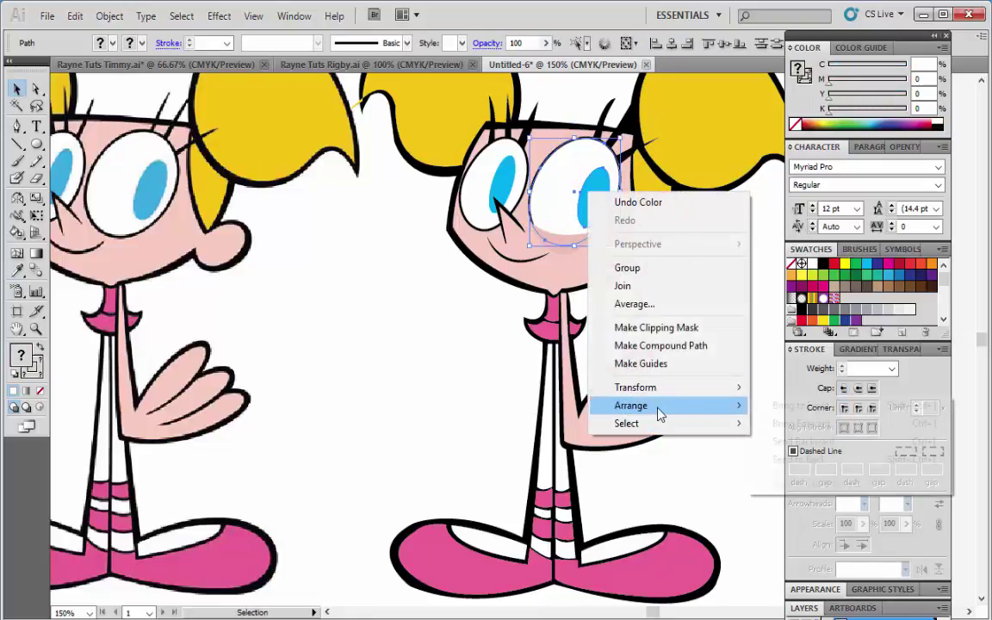
pyautogui.click(770, 406)
# Darken the pink shading under the right eye to K 17.
pyautogui.click(341, 359)
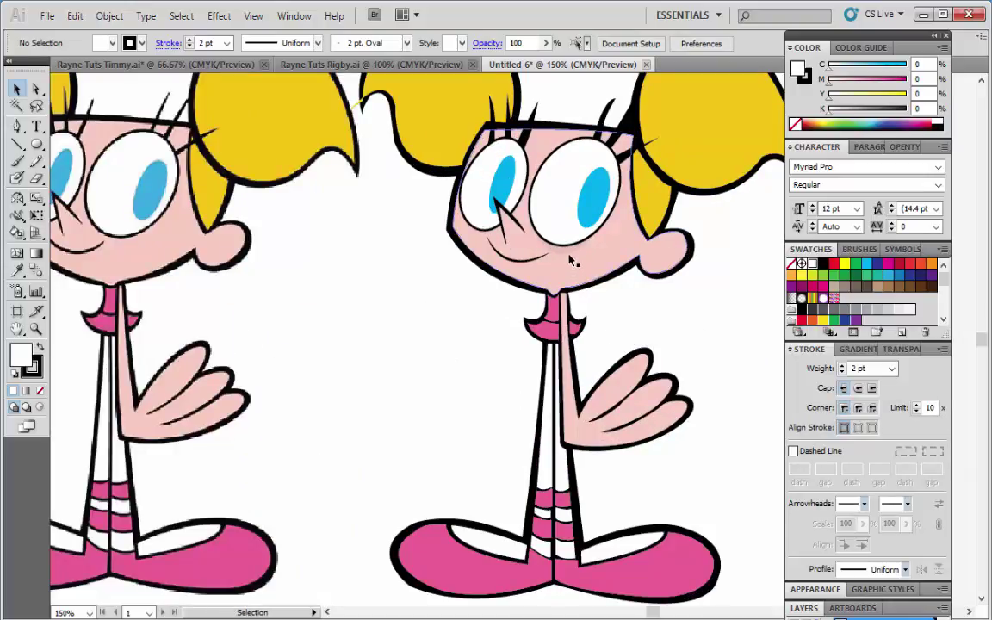
pyautogui.click(538, 228)
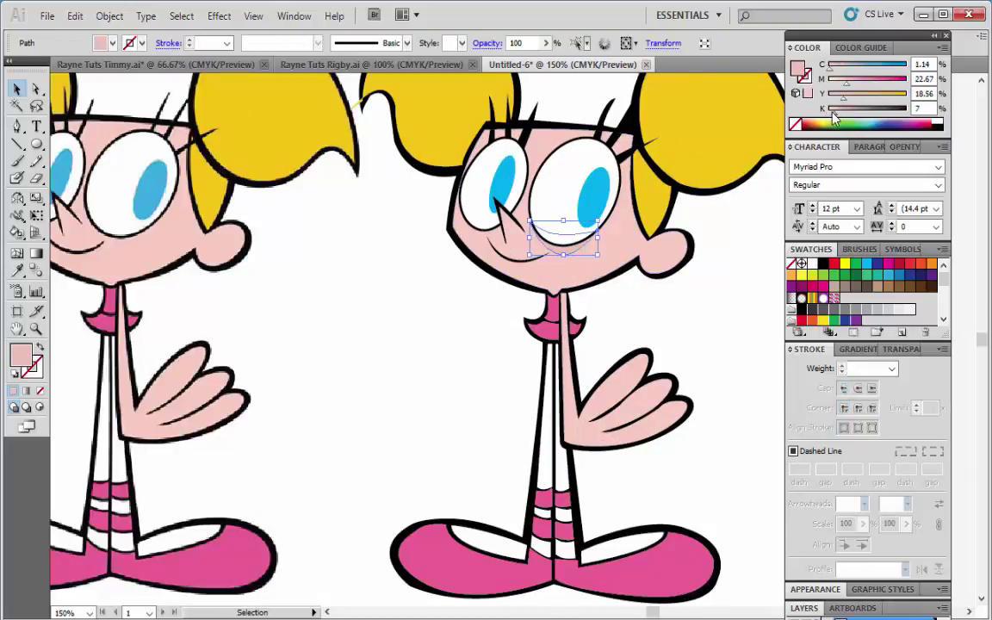
pyautogui.click(841, 108)
pyautogui.click(353, 340)
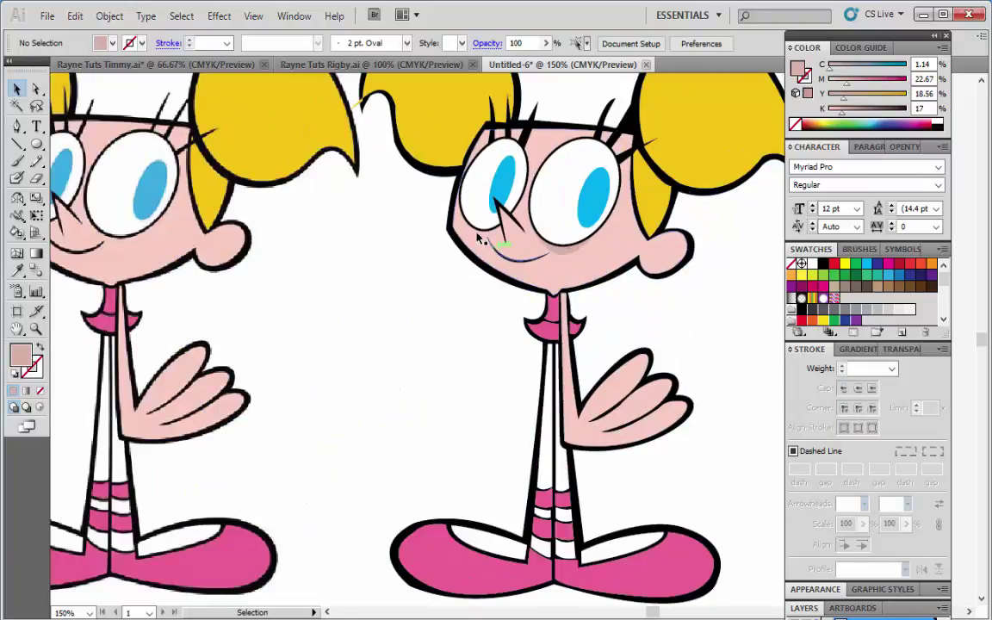
# Draw a pink cheek shading shape beneath the left eye.
pyautogui.press('p')
pyautogui.click(496, 200)
pyautogui.click(507, 240)
pyautogui.moveTo(489, 242); pyautogui.dragTo(434, 222)
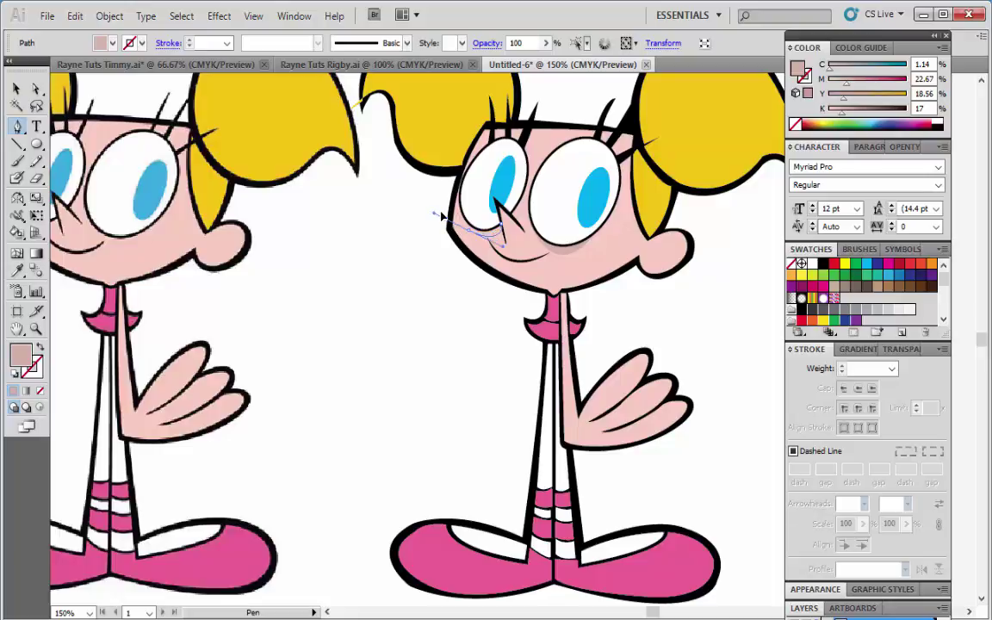
pyautogui.click(469, 239)
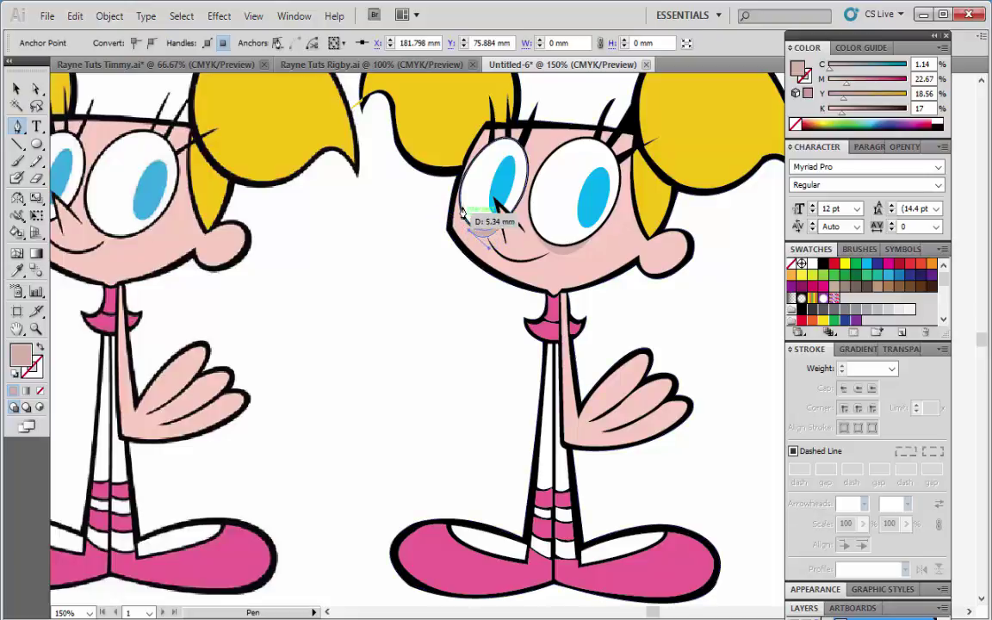
pyautogui.moveTo(463, 197); pyautogui.dragTo(468, 197)
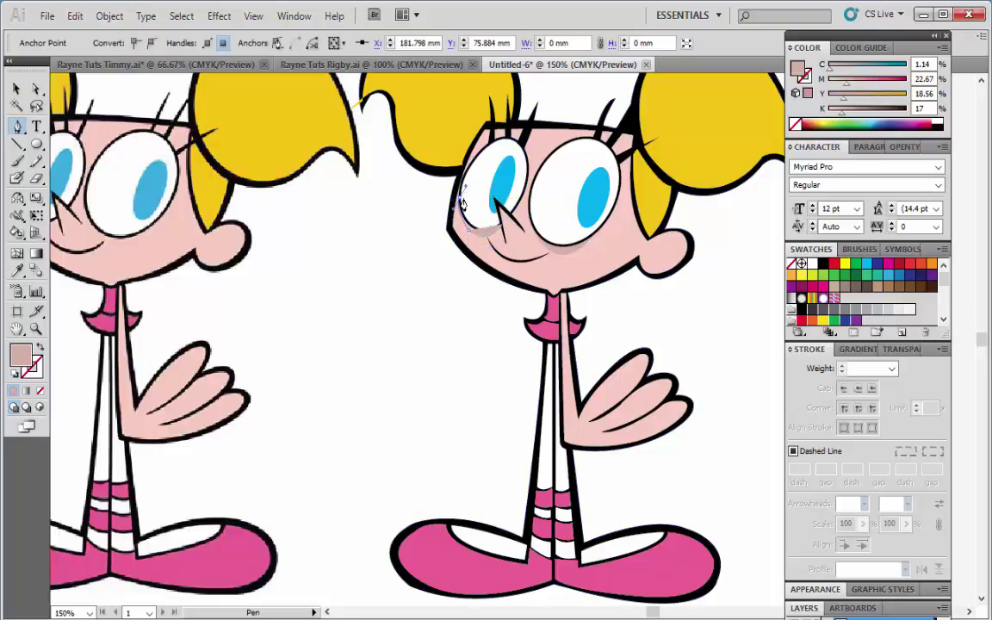
pyautogui.moveTo(487, 217); pyautogui.dragTo(507, 220)
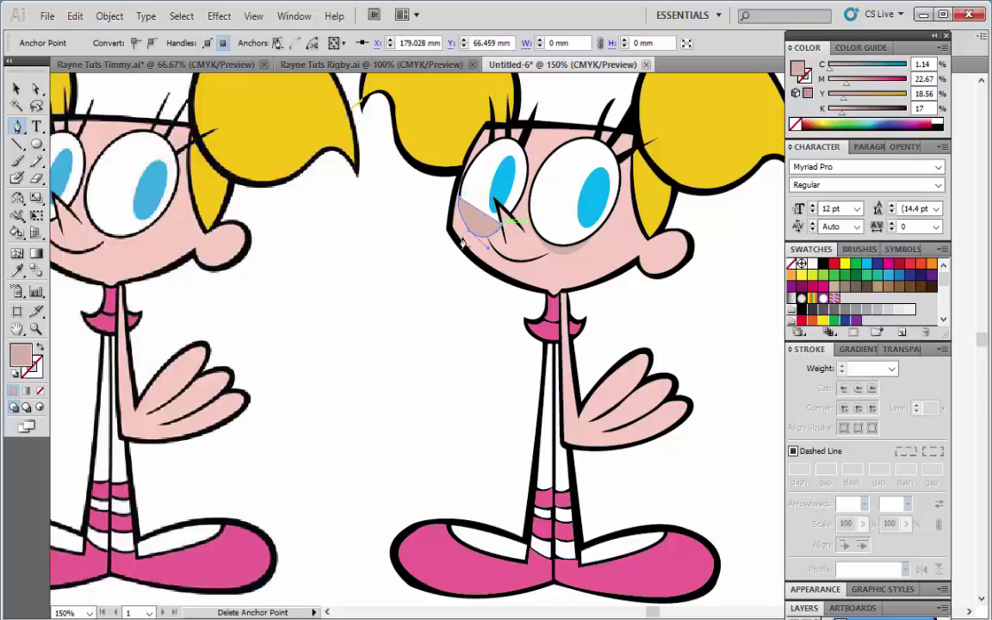
pyautogui.click(16, 89)
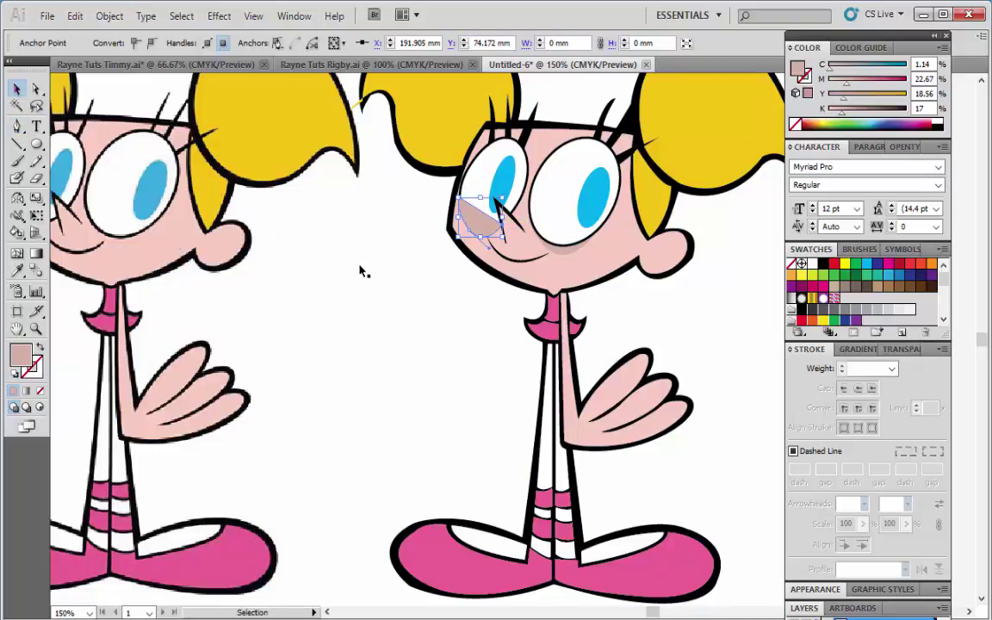
# Bring the left eye outline and its two corner strokes in front of the shading.
pyautogui.click(509, 220)
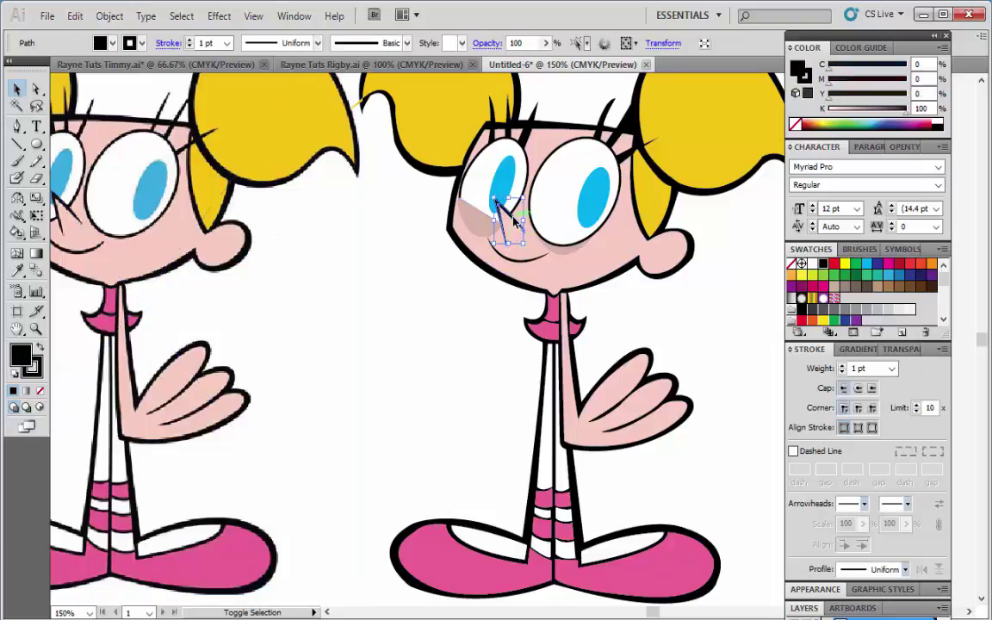
pyautogui.click(511, 225)
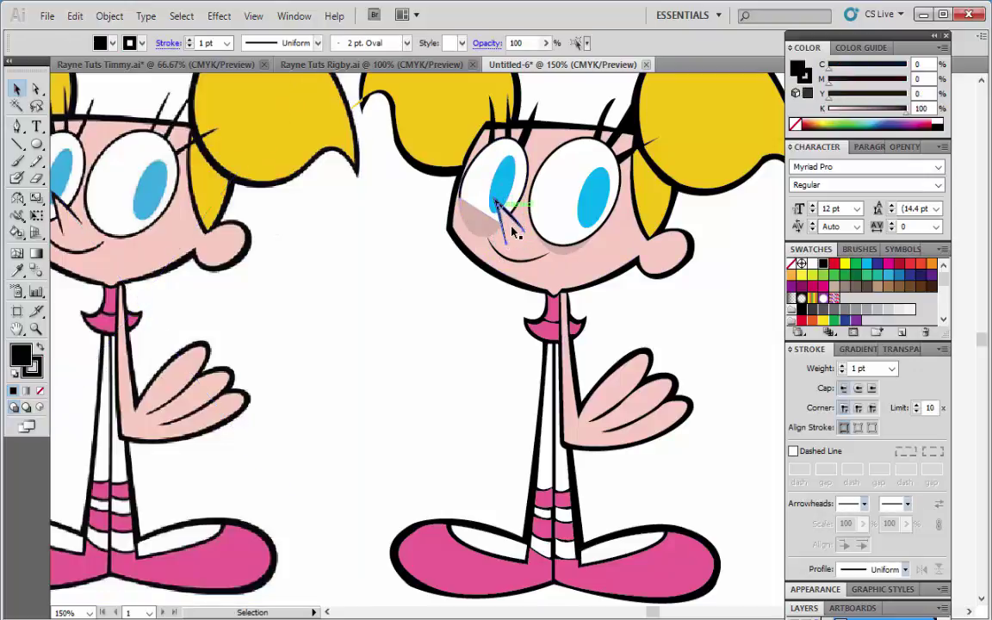
pyautogui.keyDown('shift'); pyautogui.click(506, 211); pyautogui.keyUp('shift')
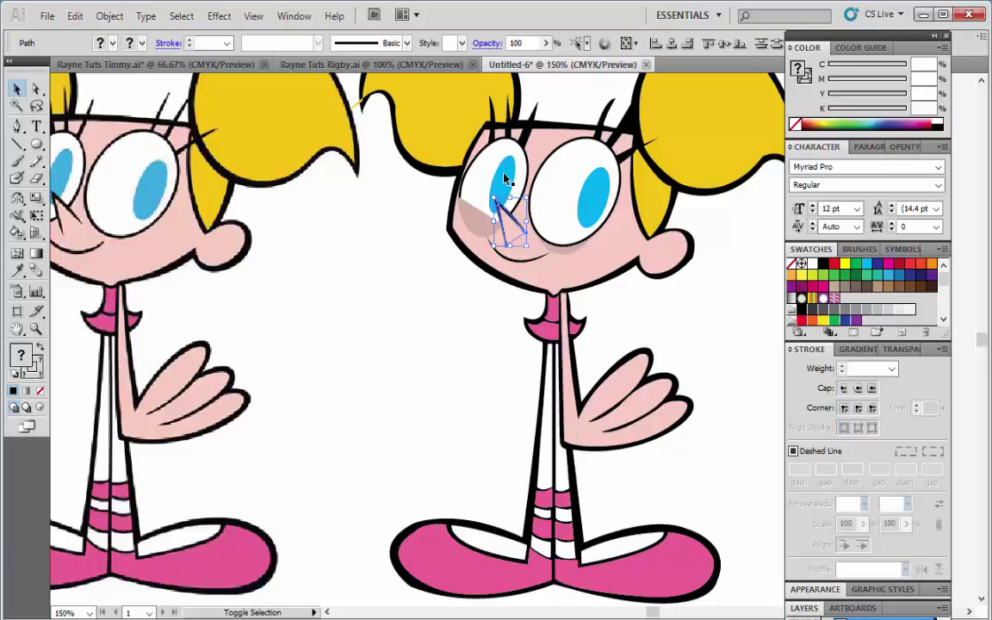
pyautogui.keyDown('shift'); pyautogui.click(467, 179); pyautogui.keyUp('shift')
pyautogui.rightClick(471, 181)
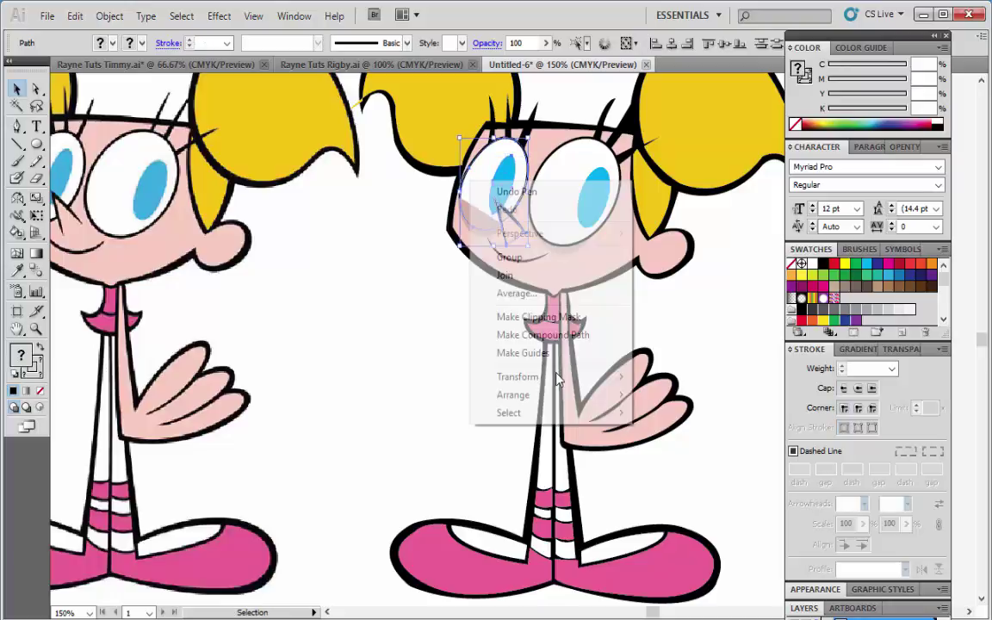
pyautogui.press('Escape')
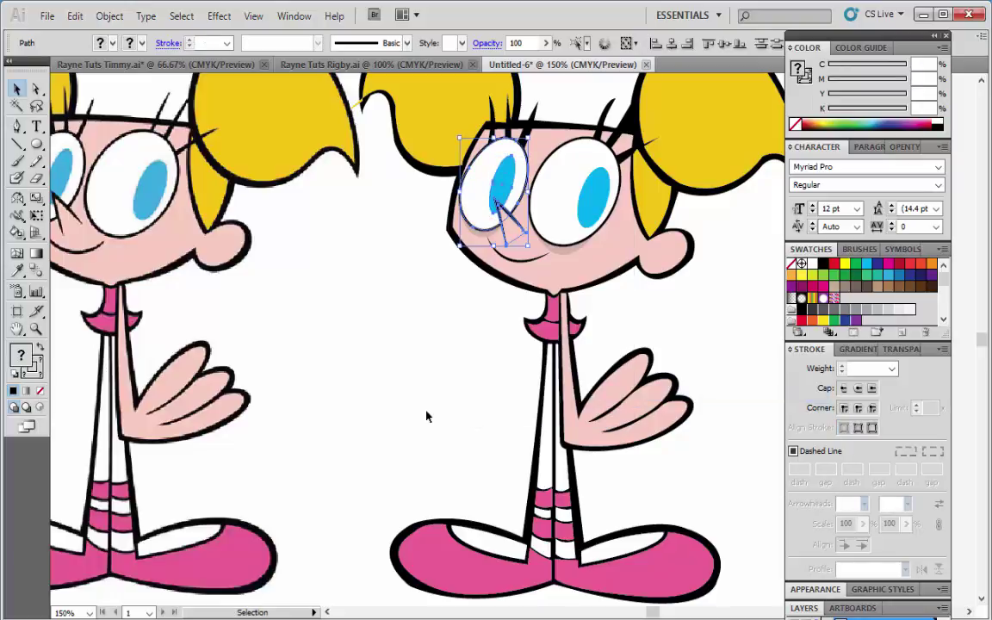
pyautogui.click(427, 414)
pyautogui.hotkey('ctrl', '1')
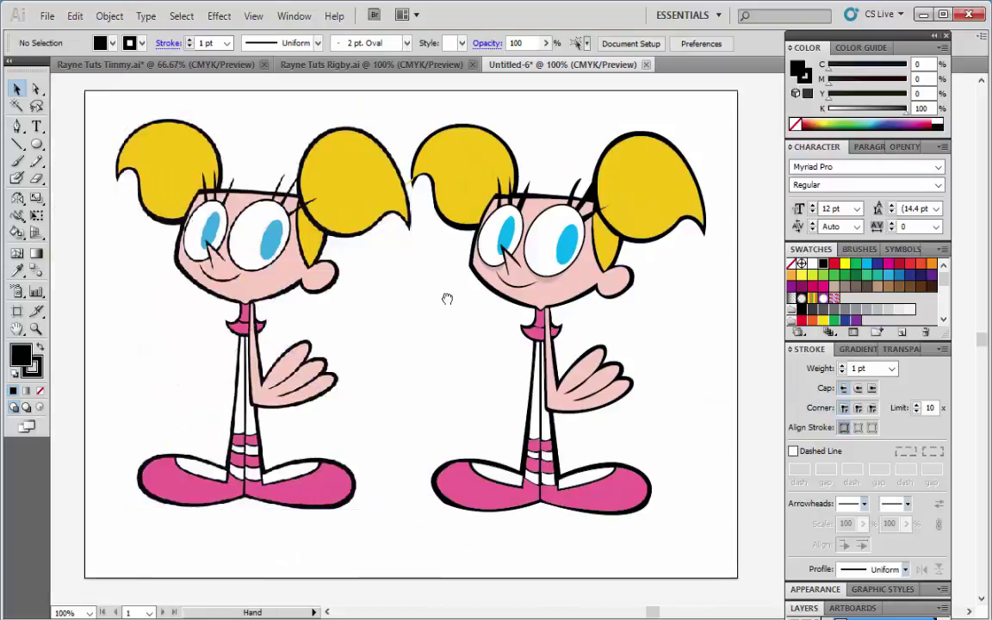
# Recolour the traced figure's collar, neck pieces, shoes and sock stripes cyan.
pyautogui.click(551, 326)
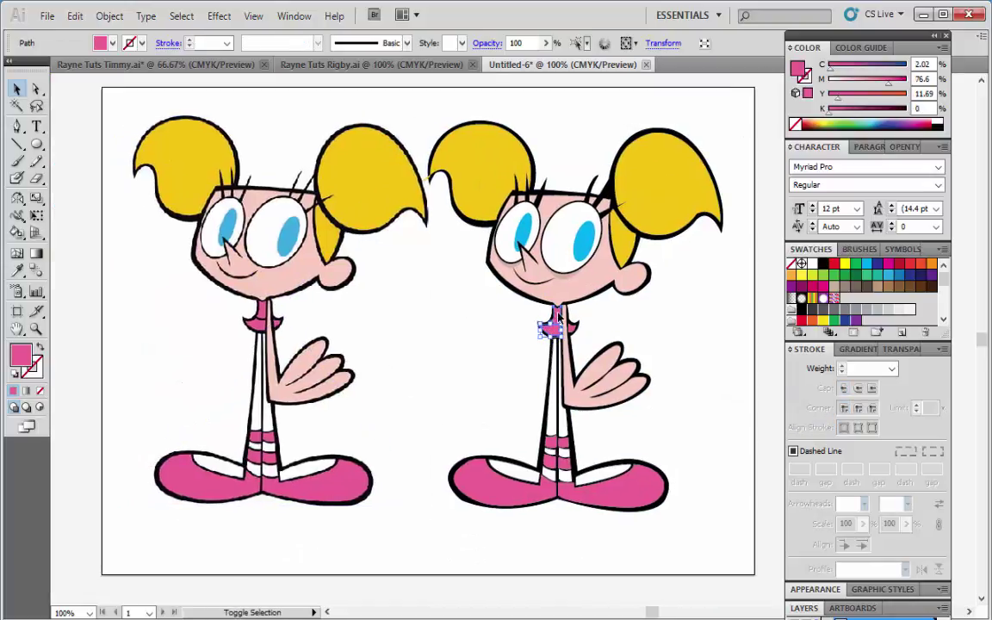
pyautogui.moveTo(501, 281); pyautogui.dragTo(574, 342)
pyautogui.keyDown('shift'); pyautogui.click(499, 491); pyautogui.keyUp('shift')
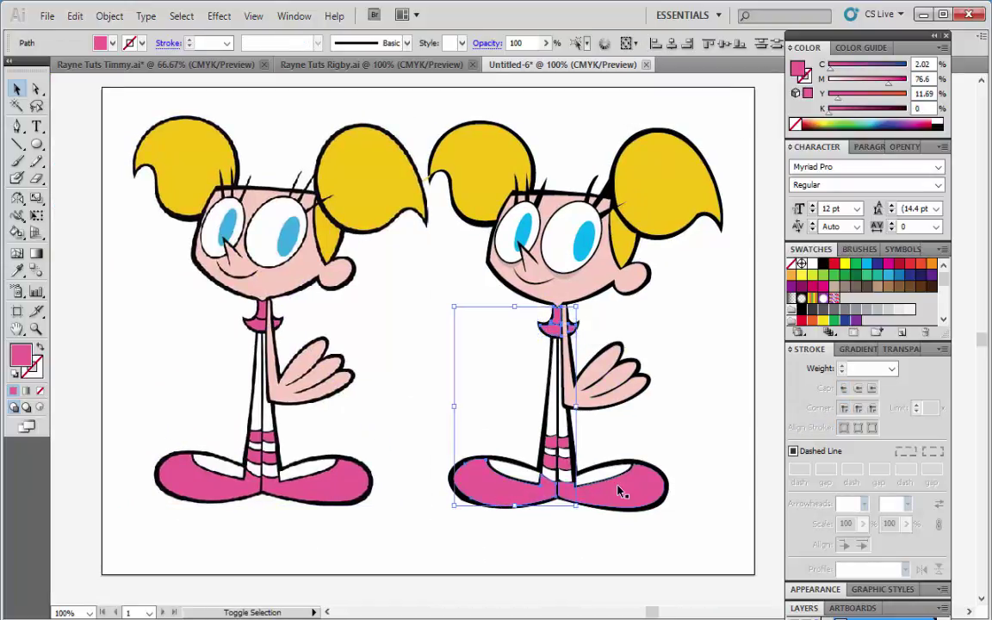
pyautogui.keyDown('shift'); pyautogui.click(553, 446); pyautogui.keyUp('shift')
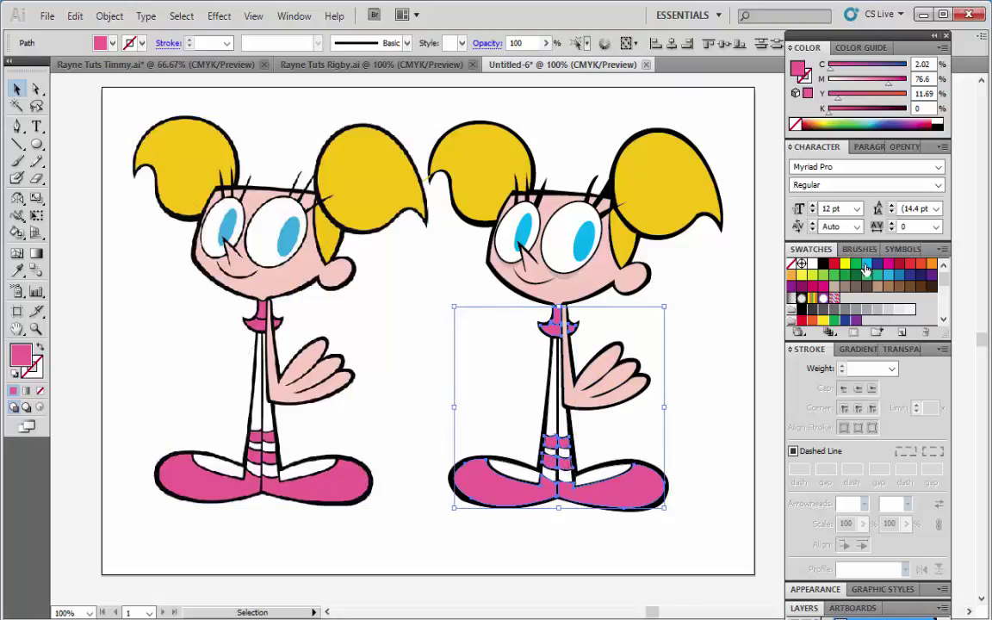
pyautogui.click(867, 263)
# Shift the placed reference image slightly to the left.
pyautogui.click(407, 303)
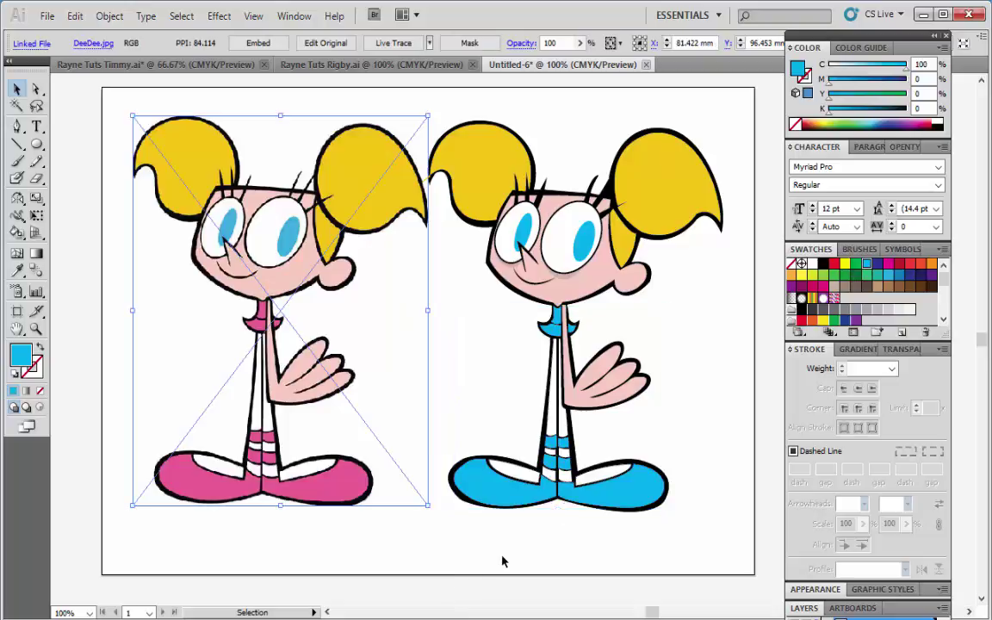
pyautogui.click(461, 544)
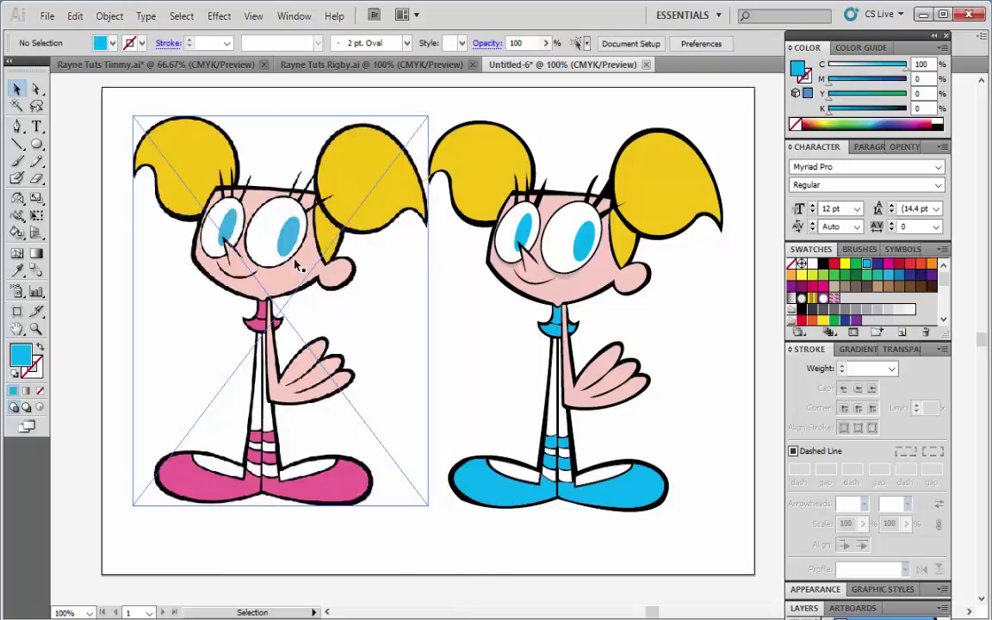
pyautogui.moveTo(254, 239); pyautogui.dragTo(143, 239)
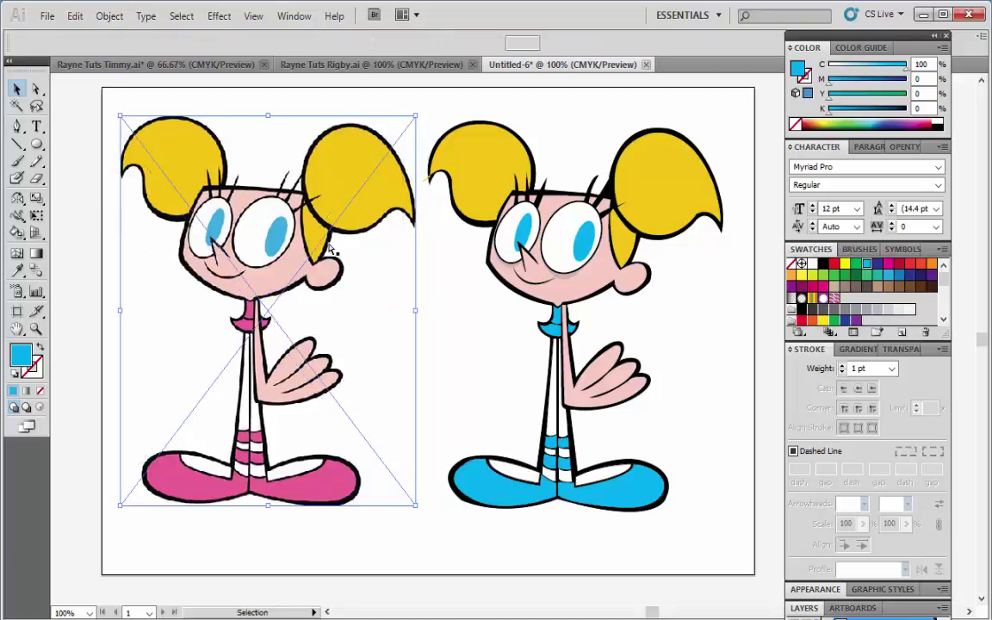
pyautogui.click(405, 270)
# Try a small pen path near the right pigtail, undo it, and view the whole artboard.
pyautogui.hotkey('ctrl', '+')
pyautogui.scroll(1, 517, 241)
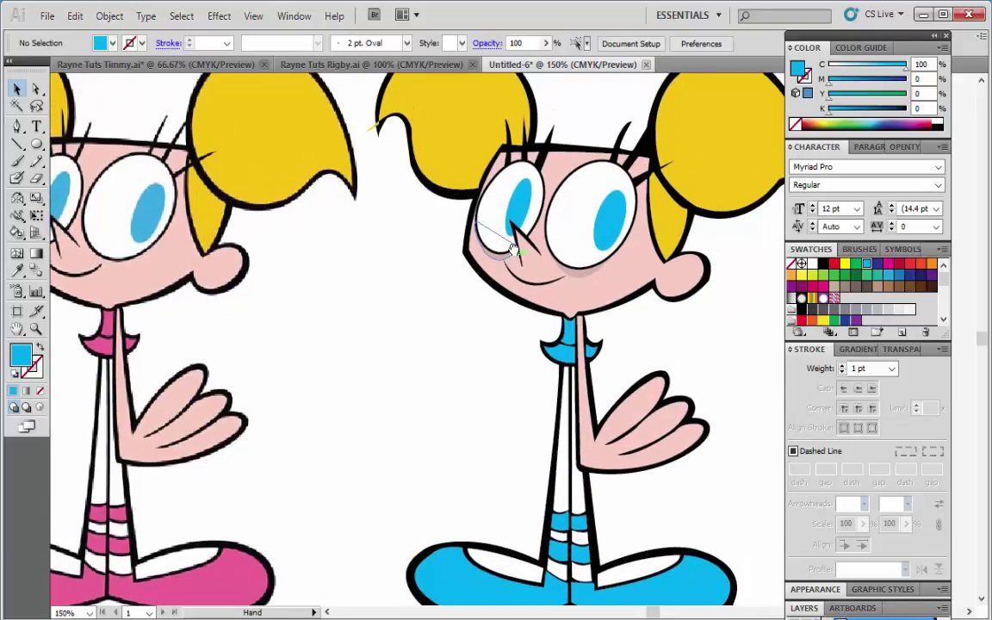
pyautogui.press('p')
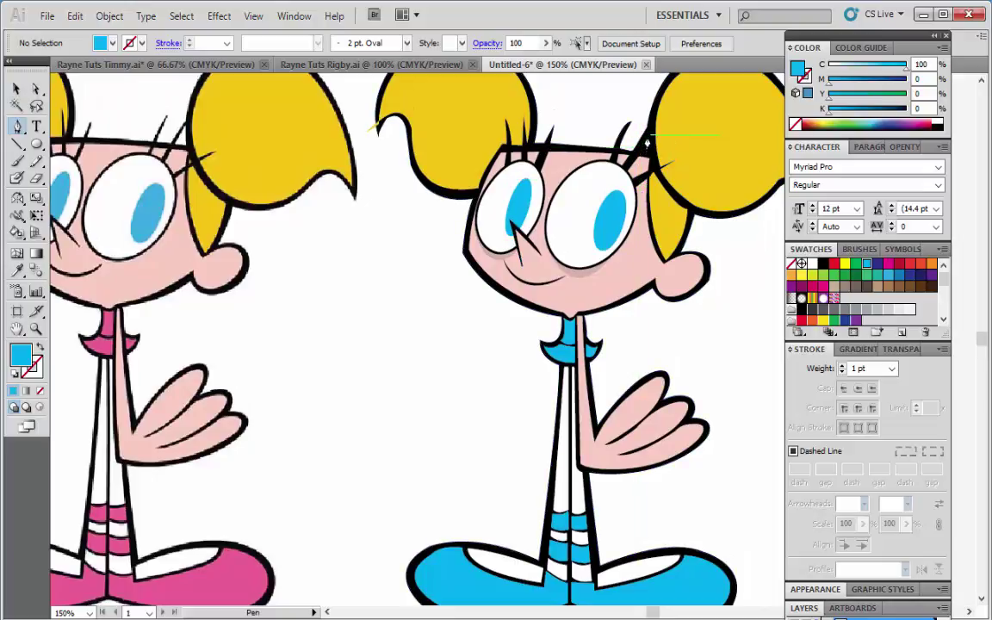
pyautogui.moveTo(648, 134)
pyautogui.mouseDown()
pyautogui.moveTo(641, 157)
pyautogui.moveTo(653, 153)
pyautogui.mouseUp()
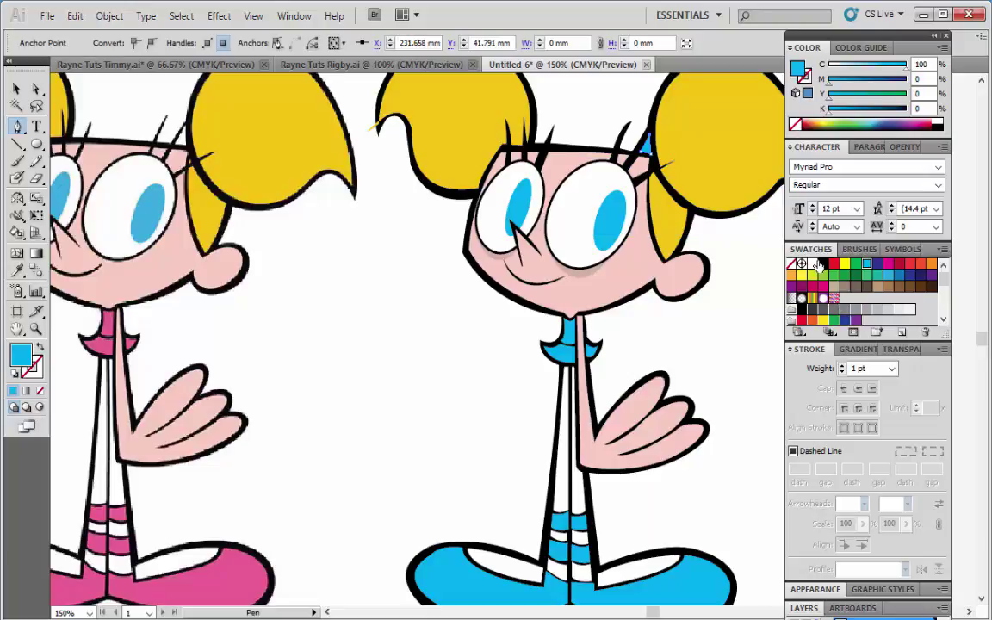
pyautogui.hotkey('ctrl', 'z')
pyautogui.click(400, 382)
pyautogui.hotkey('ctrl', '-')
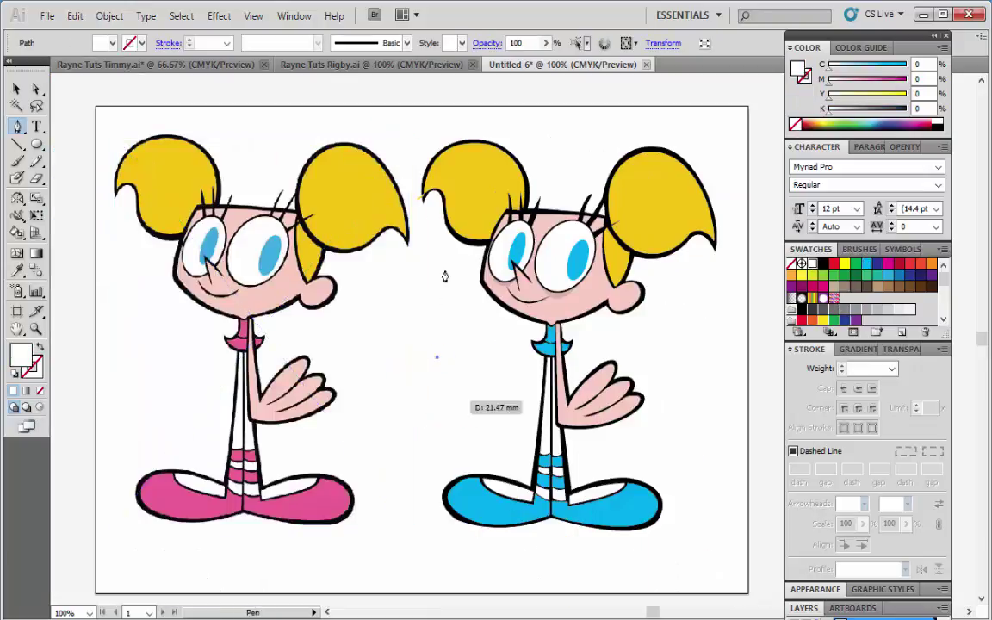